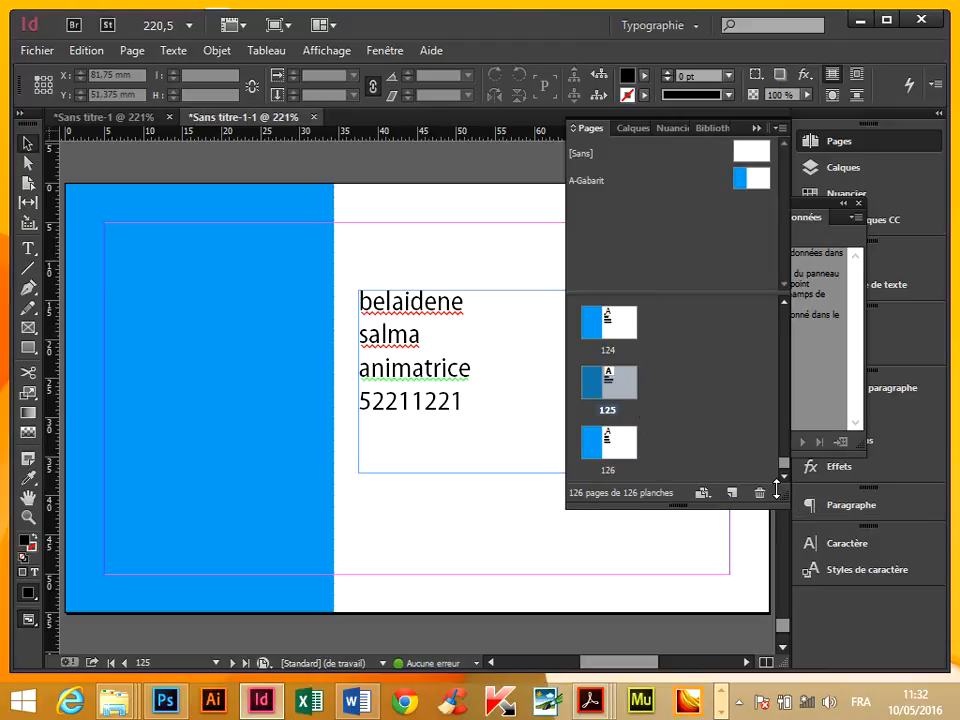
Close the merged 126-page document Sans titre-1-1 without saving its changes.
drag(784, 496, 789, 312)
click(314, 117)
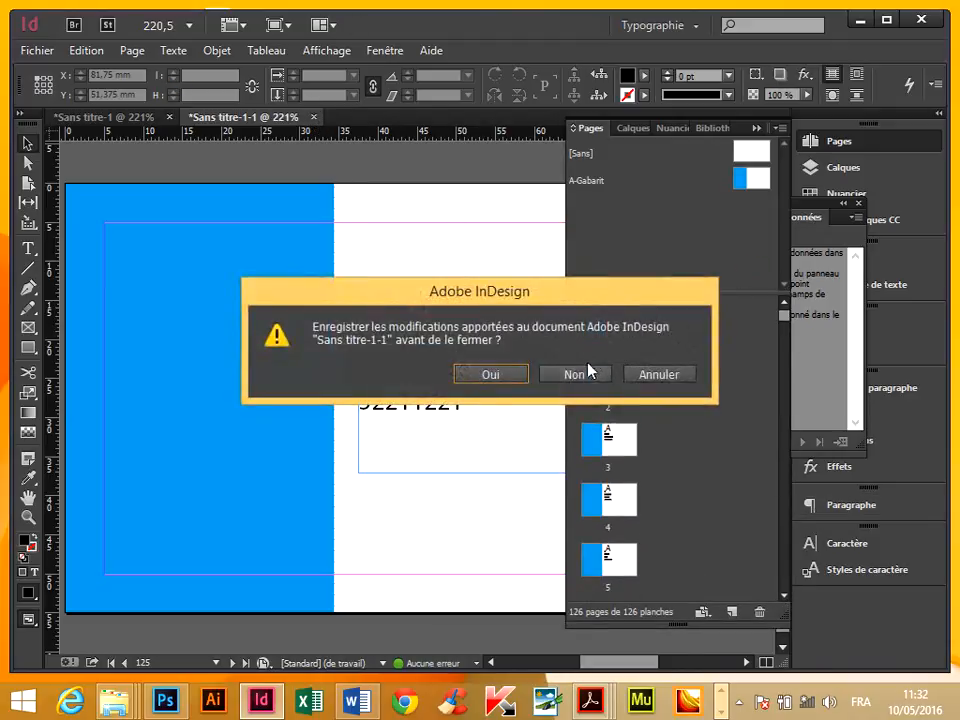
click(574, 373)
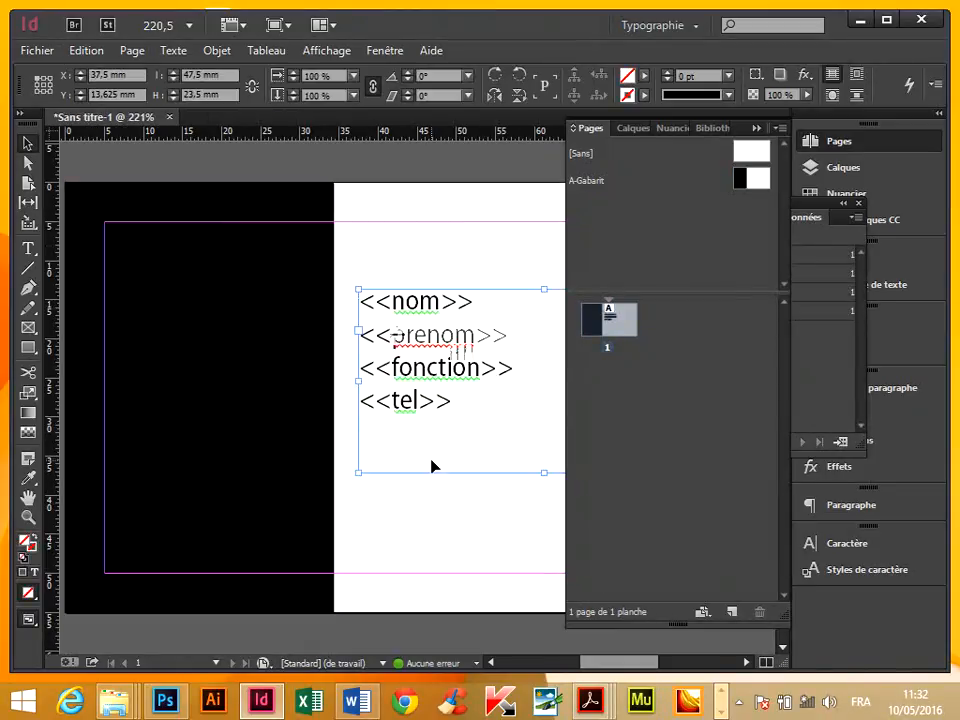
Draw an empty rectangular image frame on the black band, starting at the upper-left corner of the page margins.
click(444, 257)
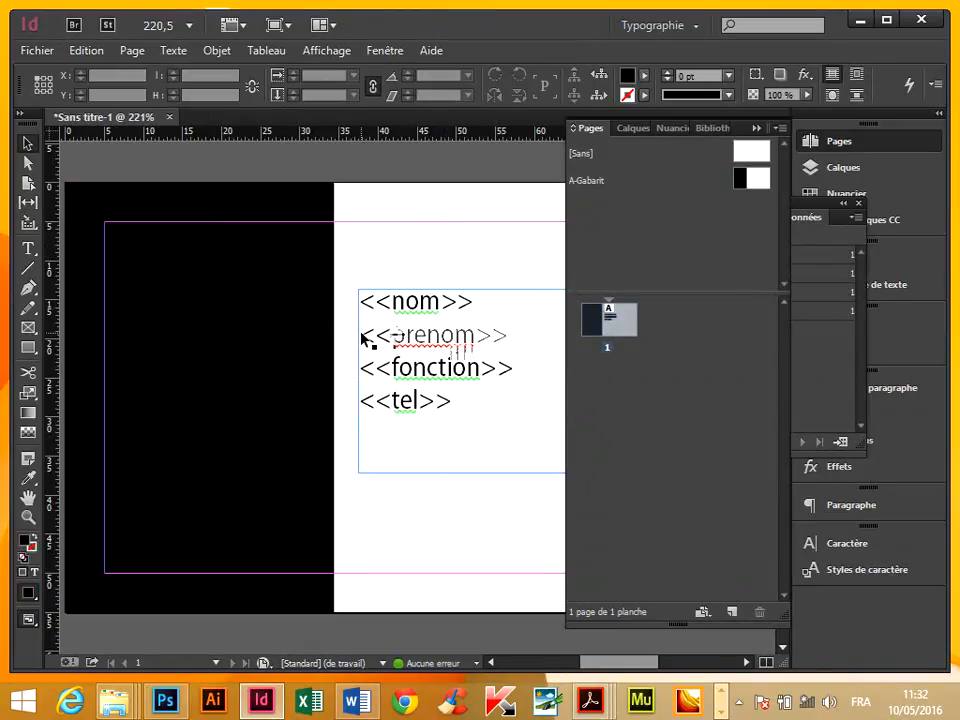
key(Tab)
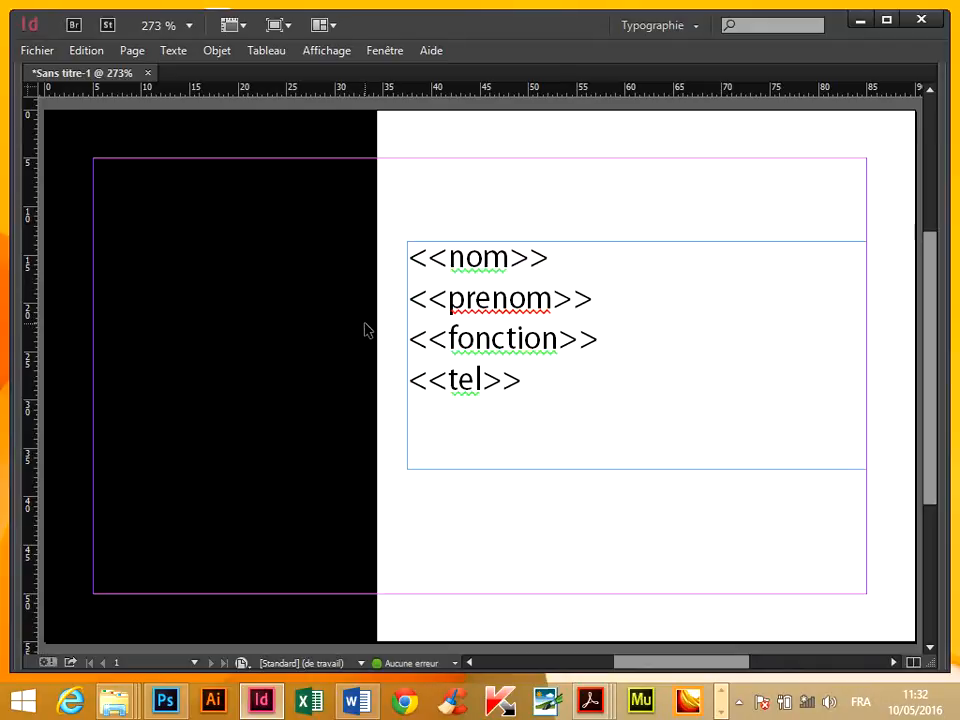
key(Tab)
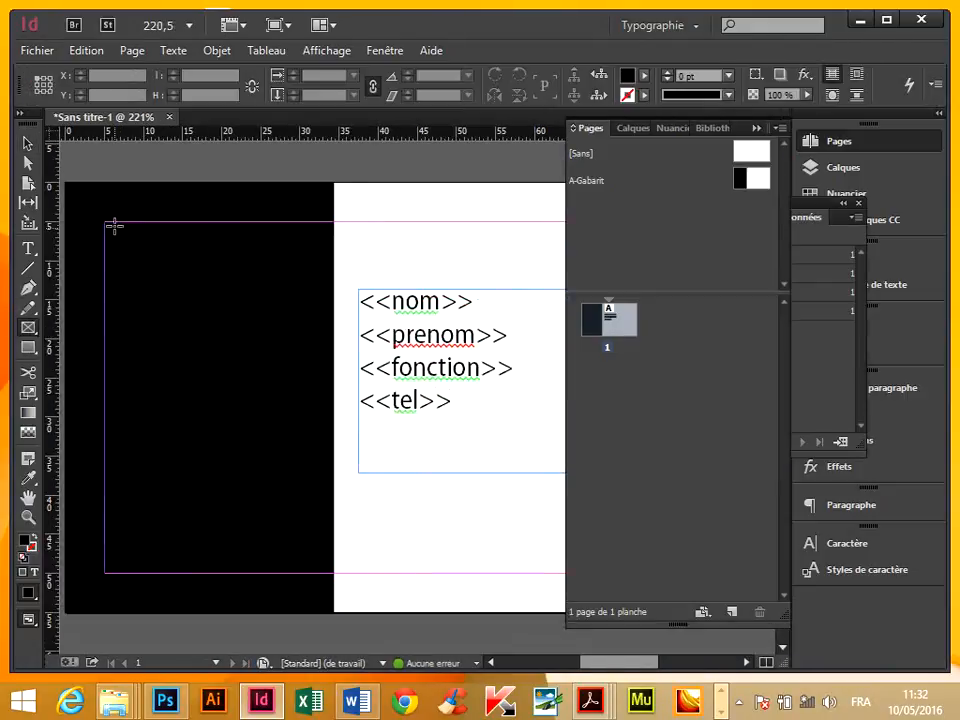
drag(106, 221, 273, 436)
click(27, 143)
click(394, 199)
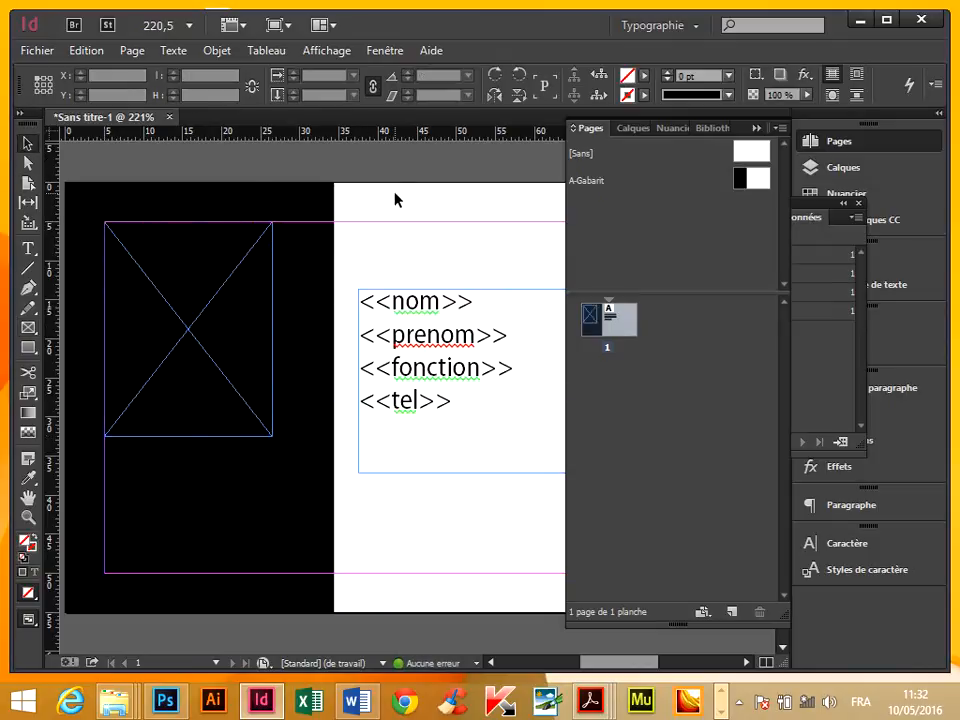
Save the badge document as badge3 in the cv1 folder on the desktop.
click(20, 52)
click(124, 186)
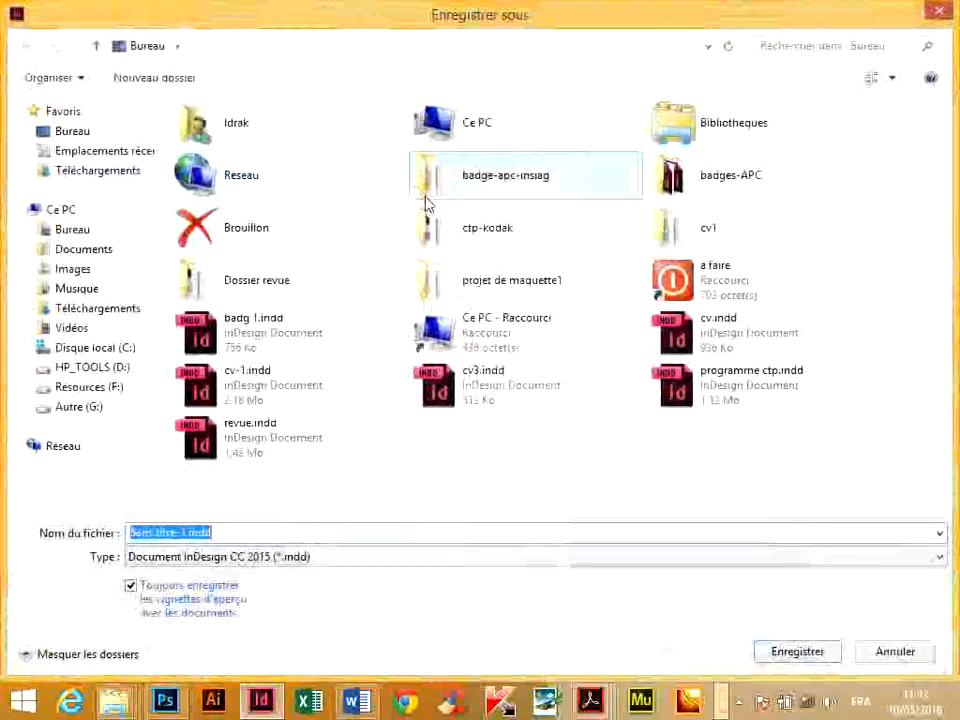
text(bad)
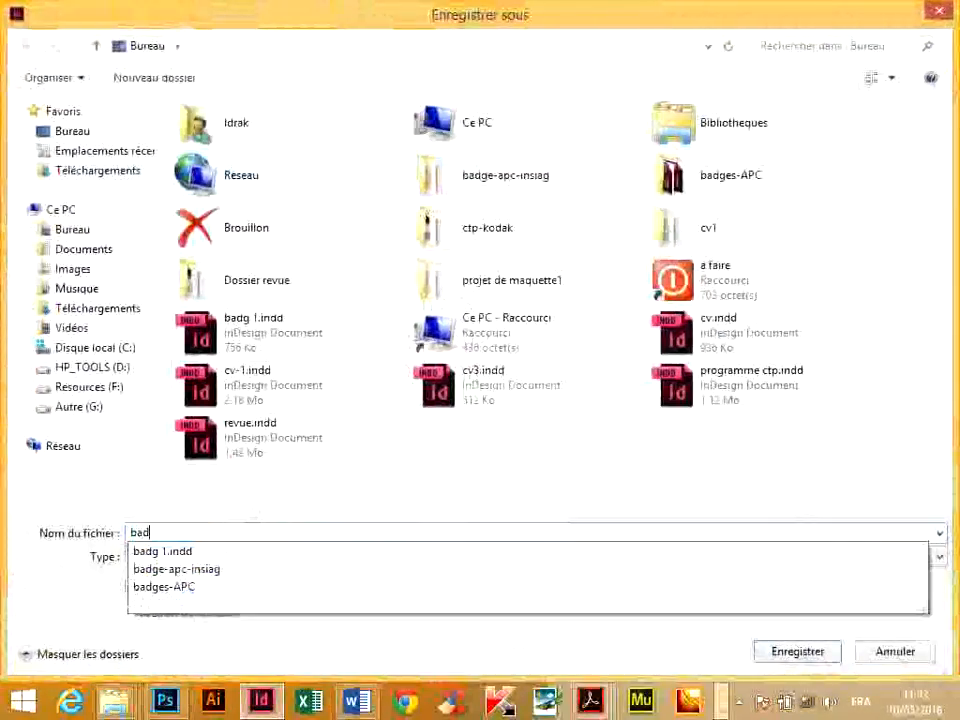
text(ge3)
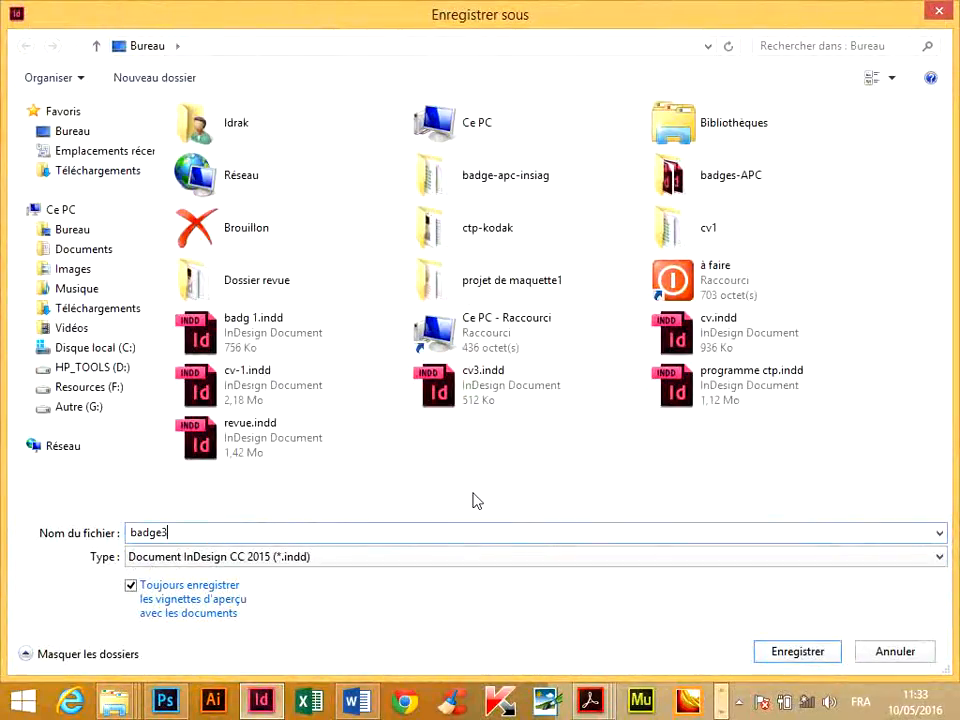
double_click(665, 240)
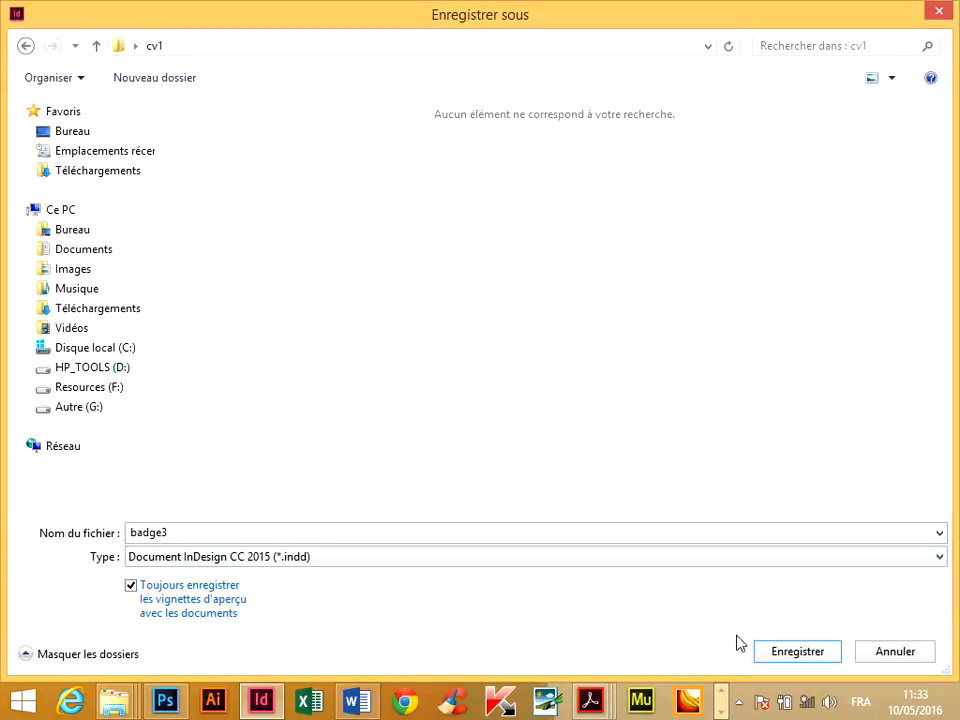
click(820, 662)
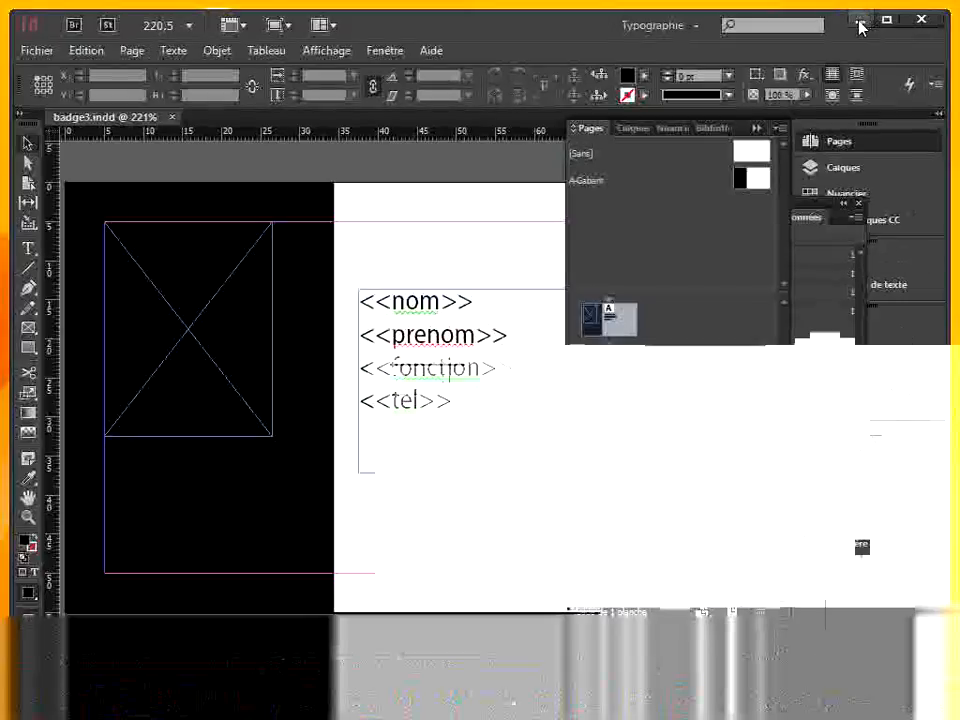
Open the cv1 folder from the desktop and open liste.xlsx in Excel.
click(859, 20)
double_click(476, 133)
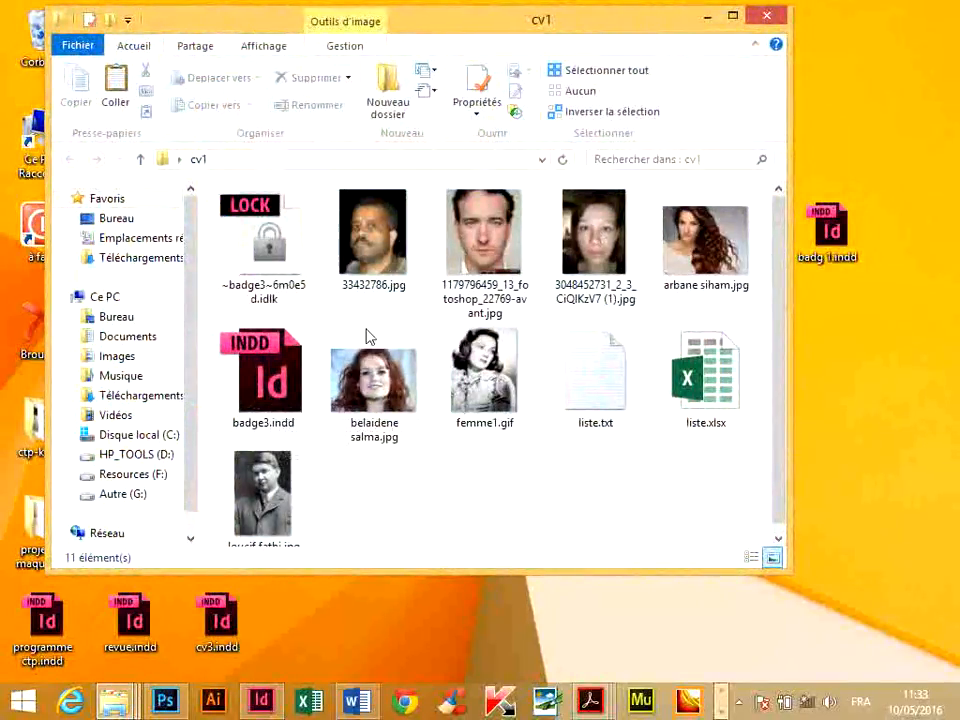
click(718, 395)
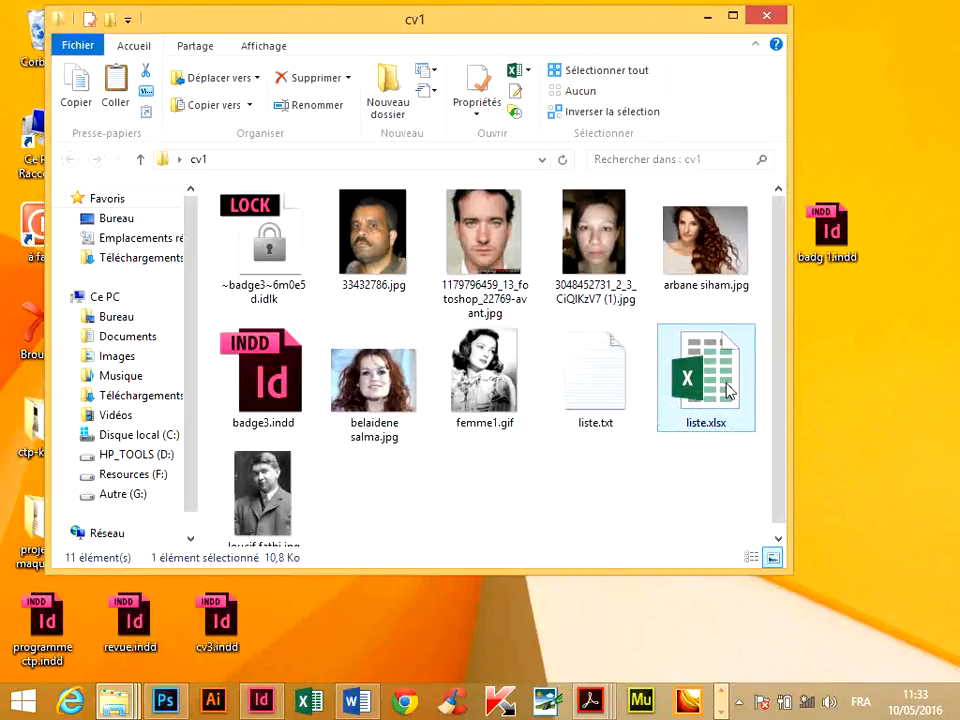
double_click(722, 390)
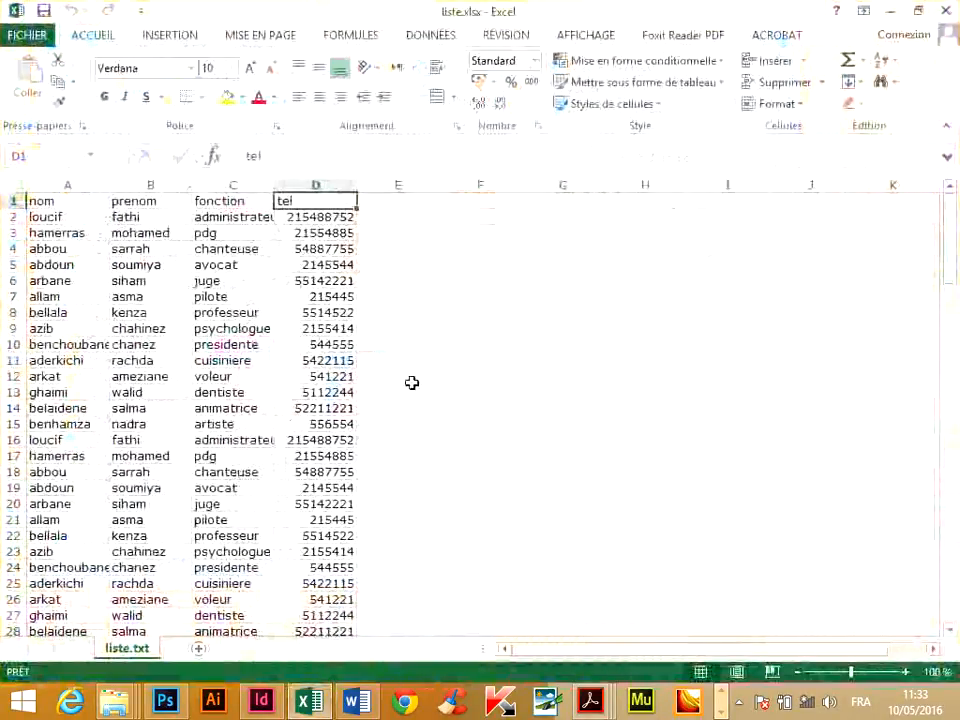
click(390, 184)
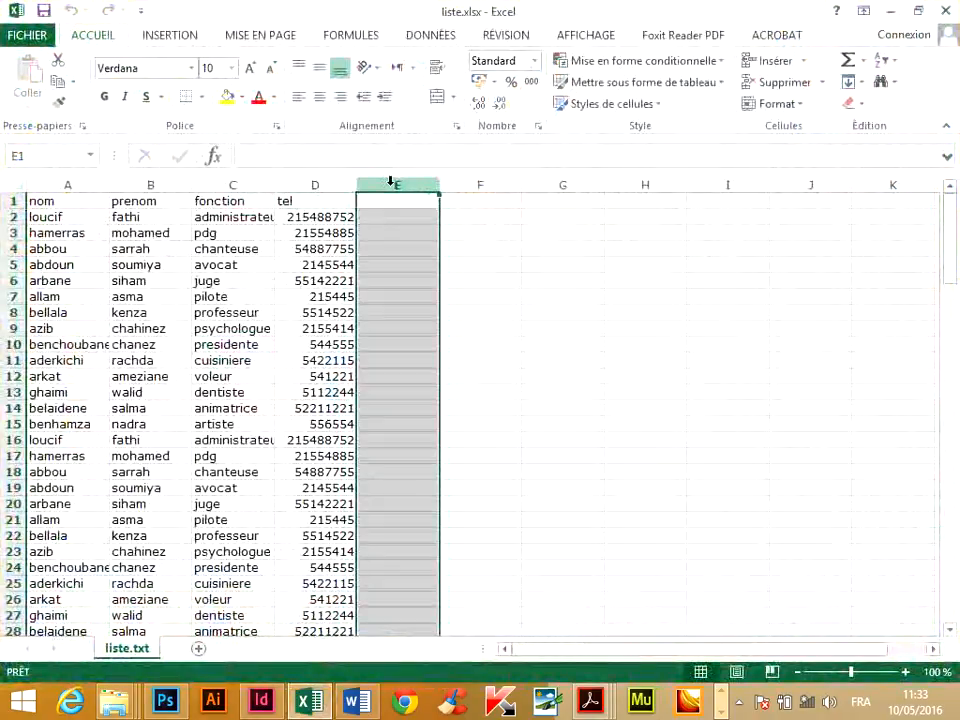
double_click(393, 201)
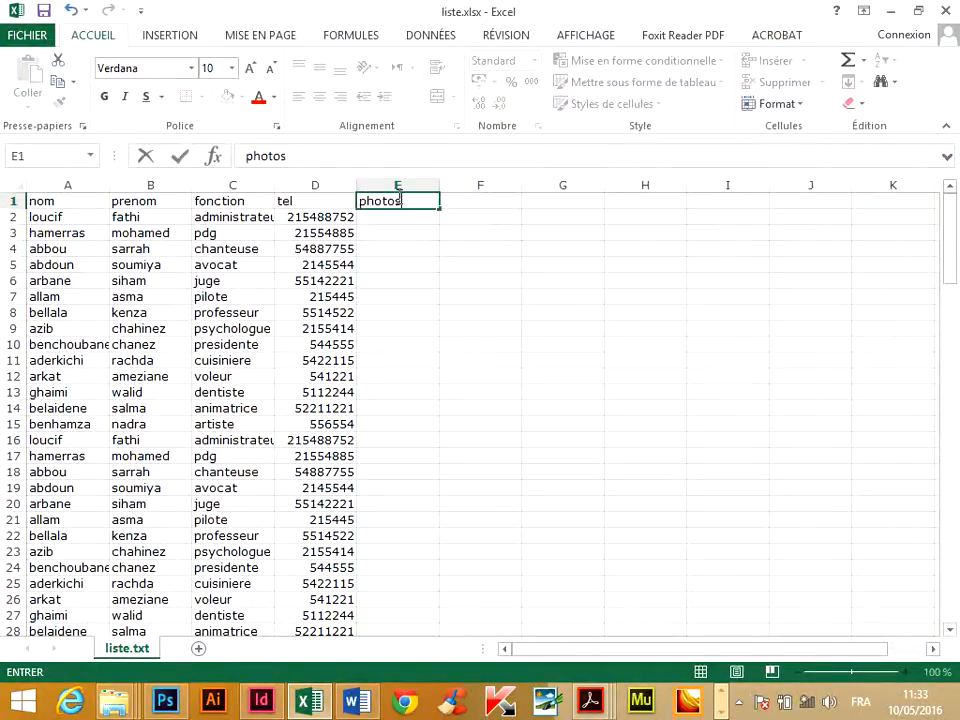
click(358, 201)
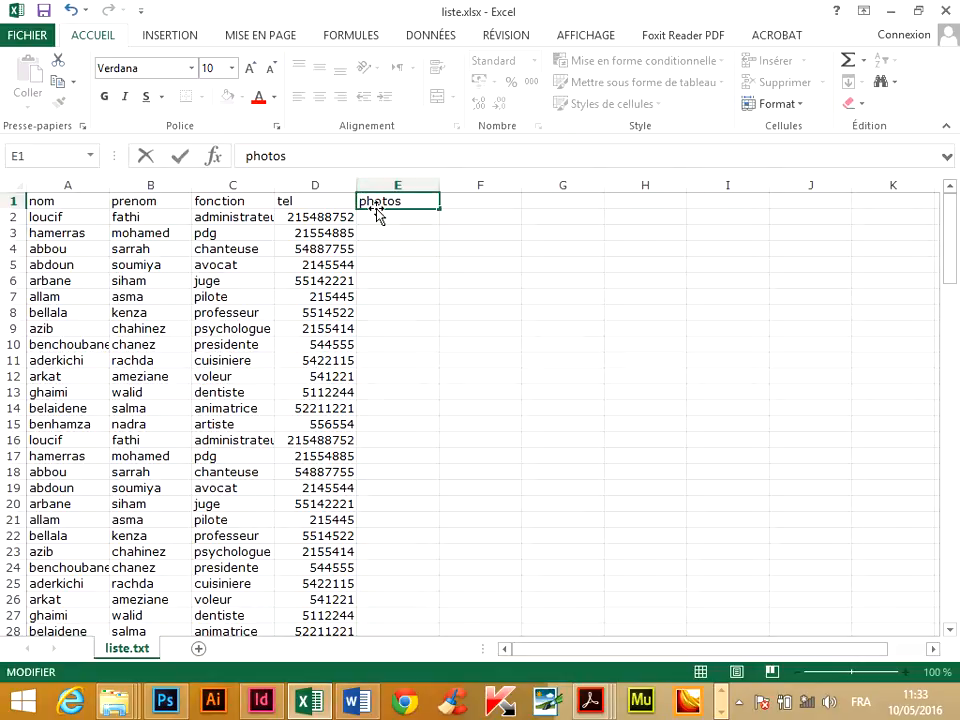
text('@)
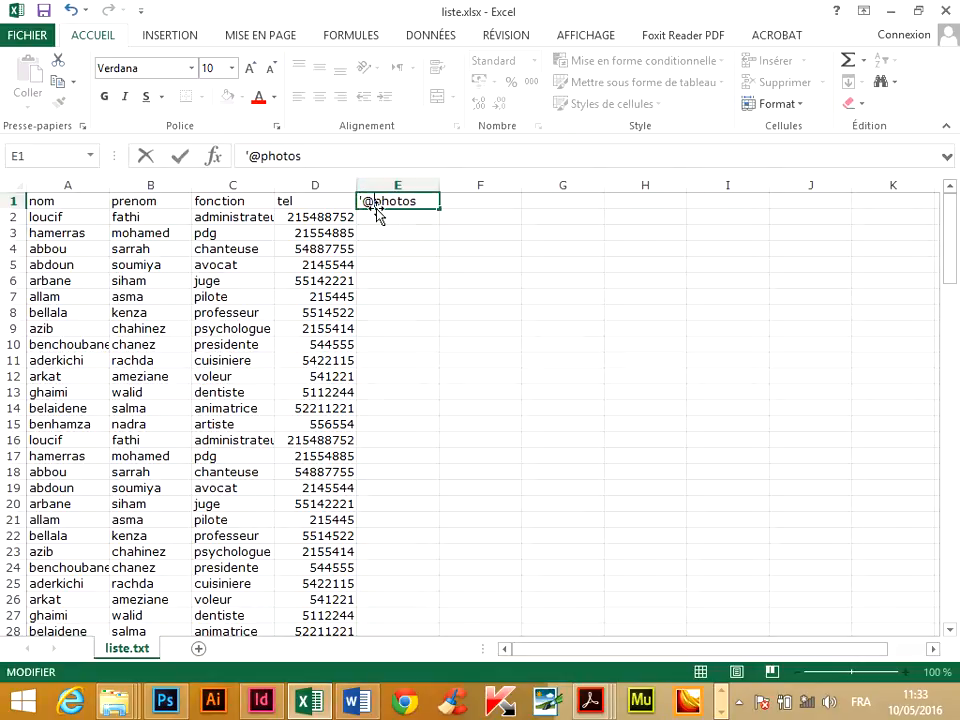
click(370, 219)
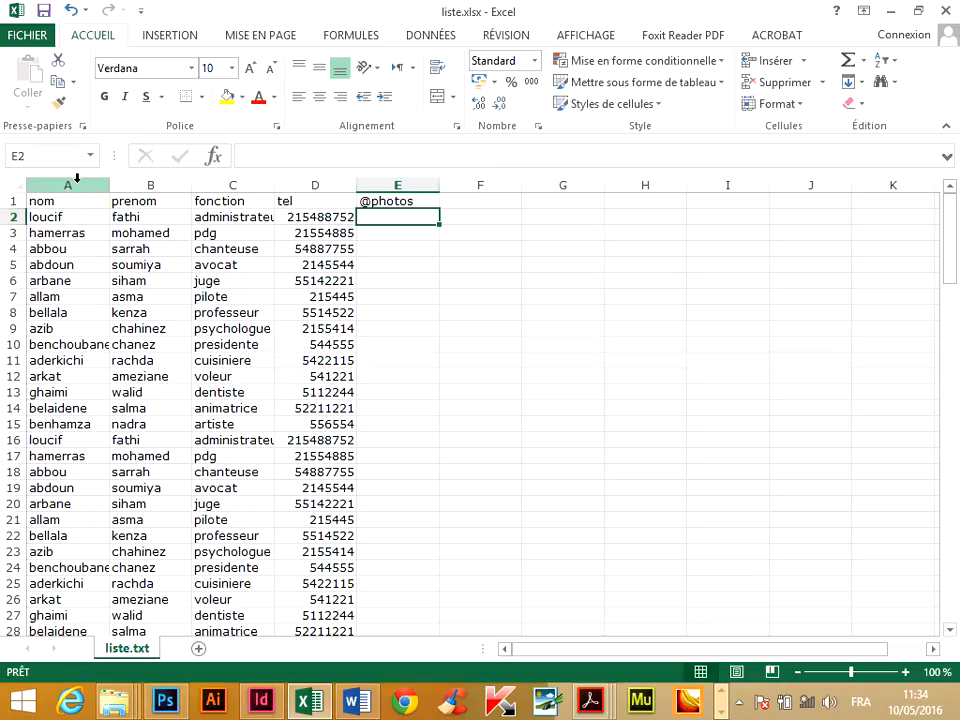
Copy the whole nom and prenom columns, A and B.
drag(79, 180, 150, 183)
right_click(108, 243)
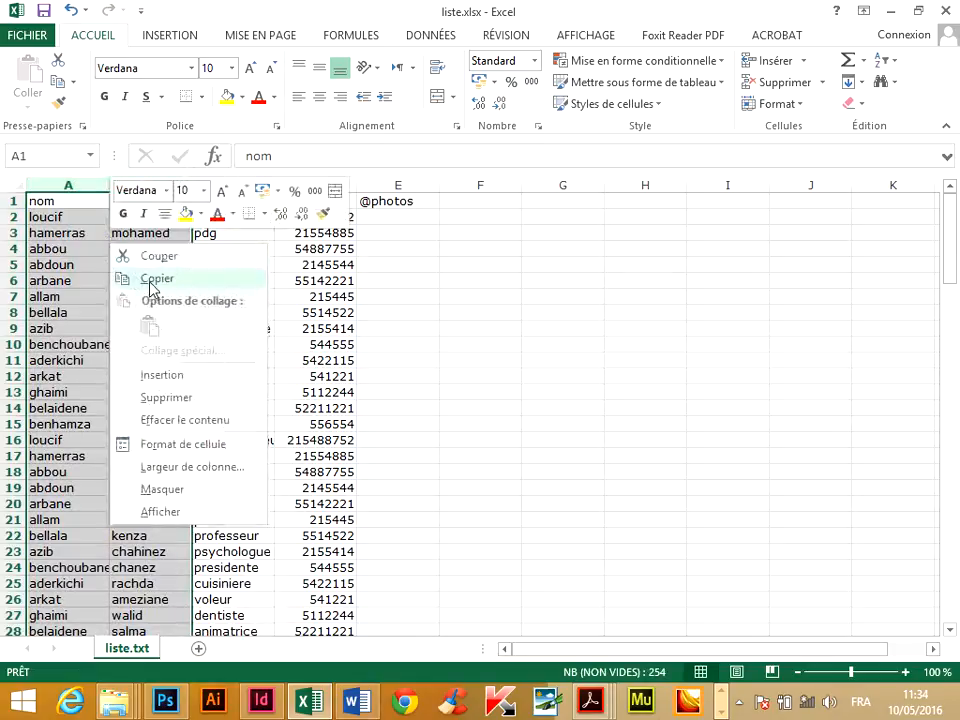
click(122, 279)
Switch to InDesign and create a new one-page A4 document with the default print settings.
click(261, 702)
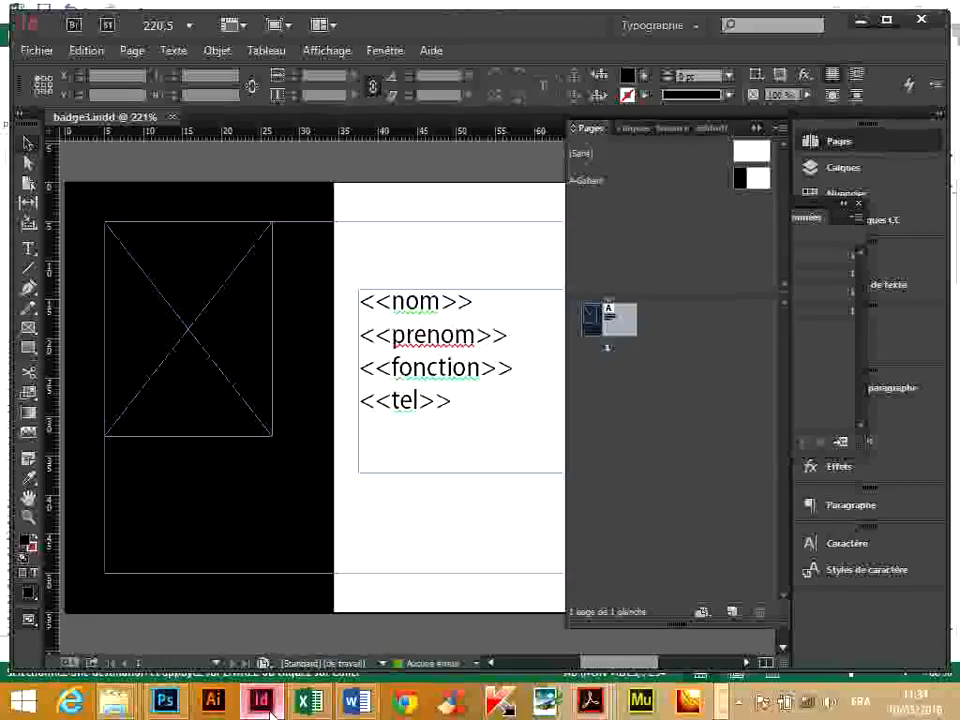
click(40, 52)
mouse_move(58, 71)
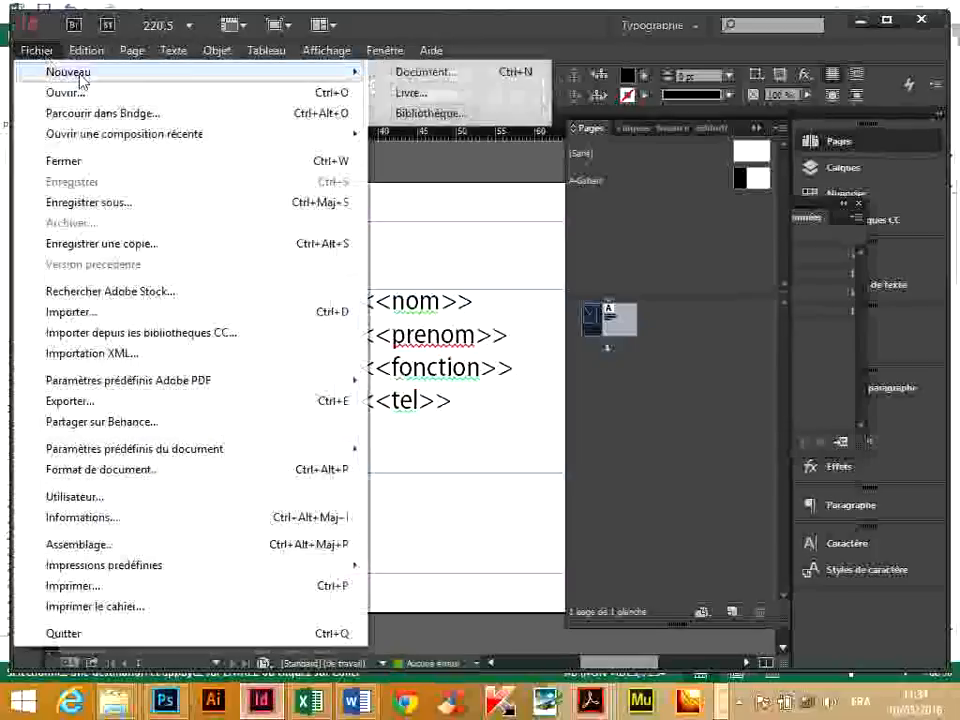
click(510, 77)
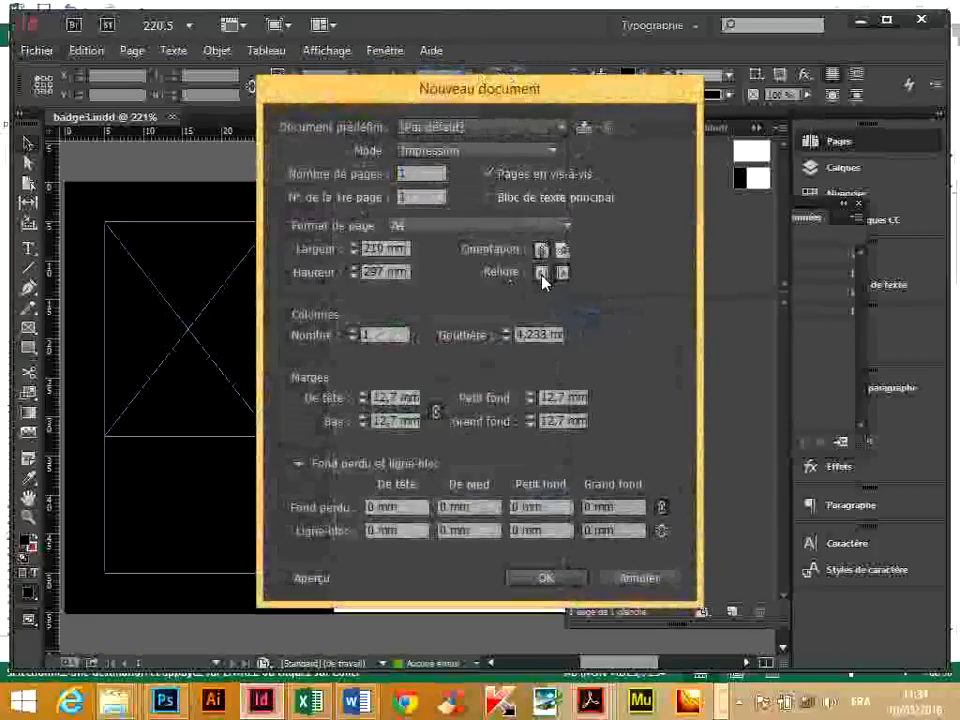
click(541, 272)
click(545, 578)
Draw a text frame about 144 by 204 mm on the page and paste the copied name columns into it.
click(28, 247)
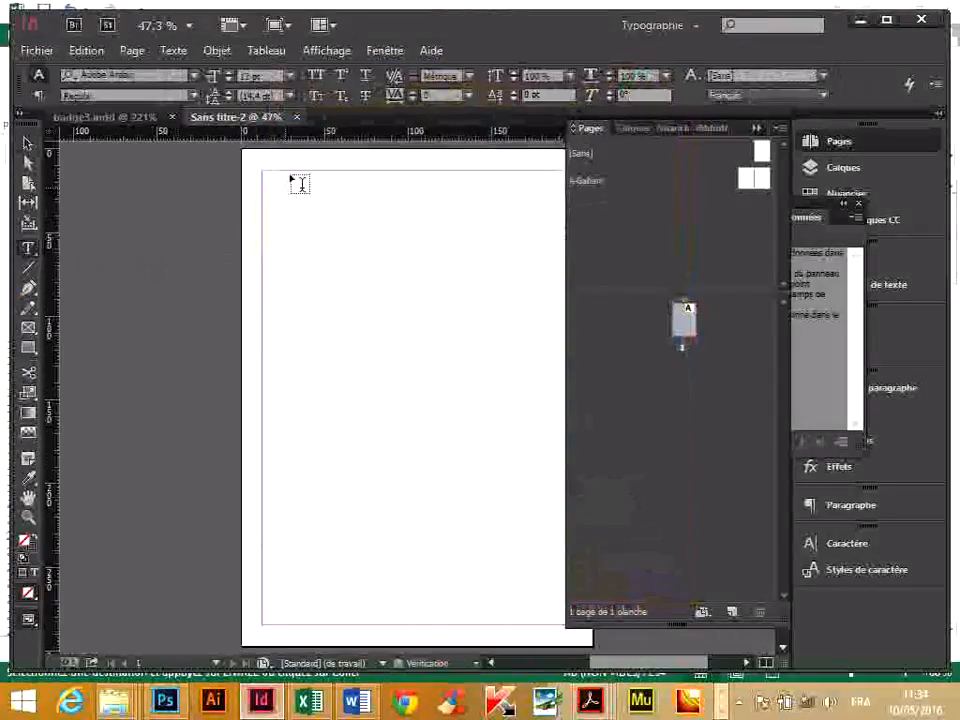
drag(279, 217, 519, 557)
click(86, 50)
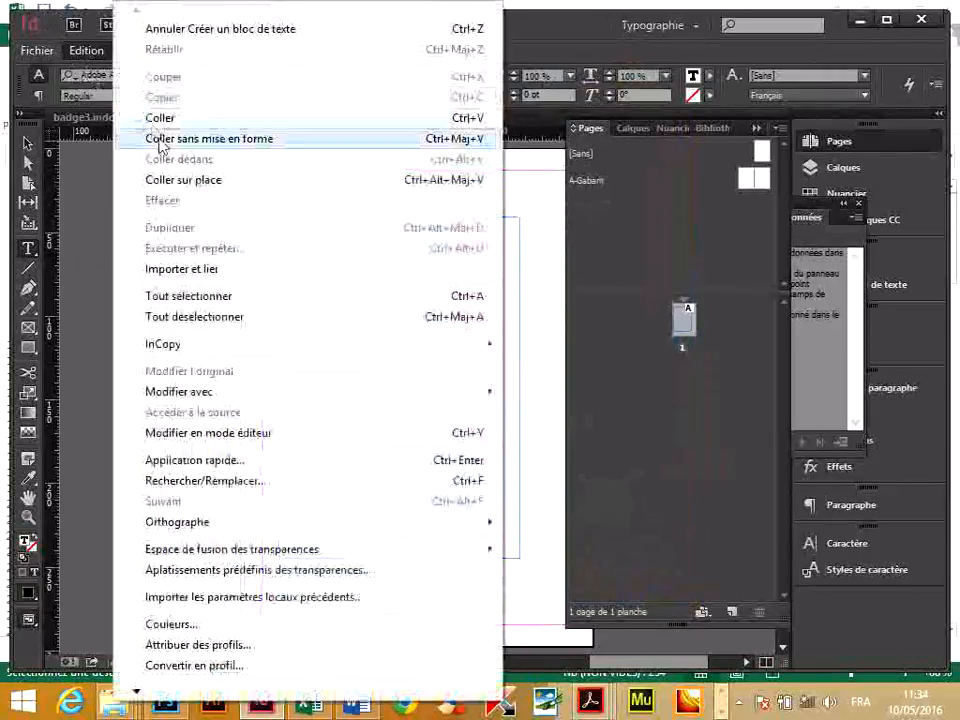
click(253, 118)
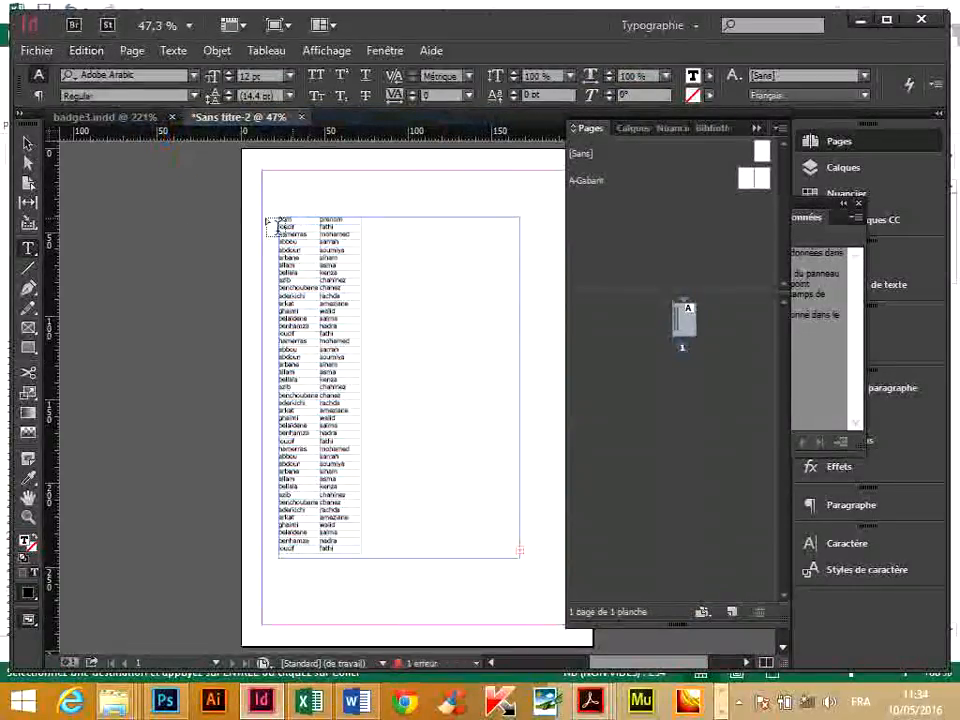
Delete the nom/prenom heading row from the pasted table.
click(28, 143)
drag(200, 190, 370, 270)
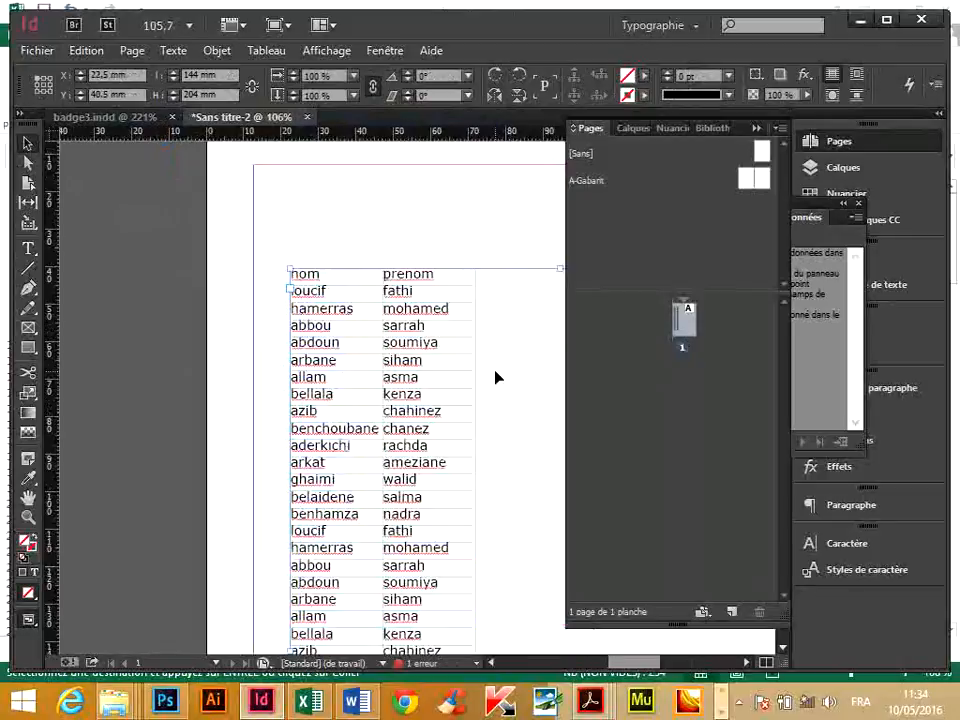
key(t)
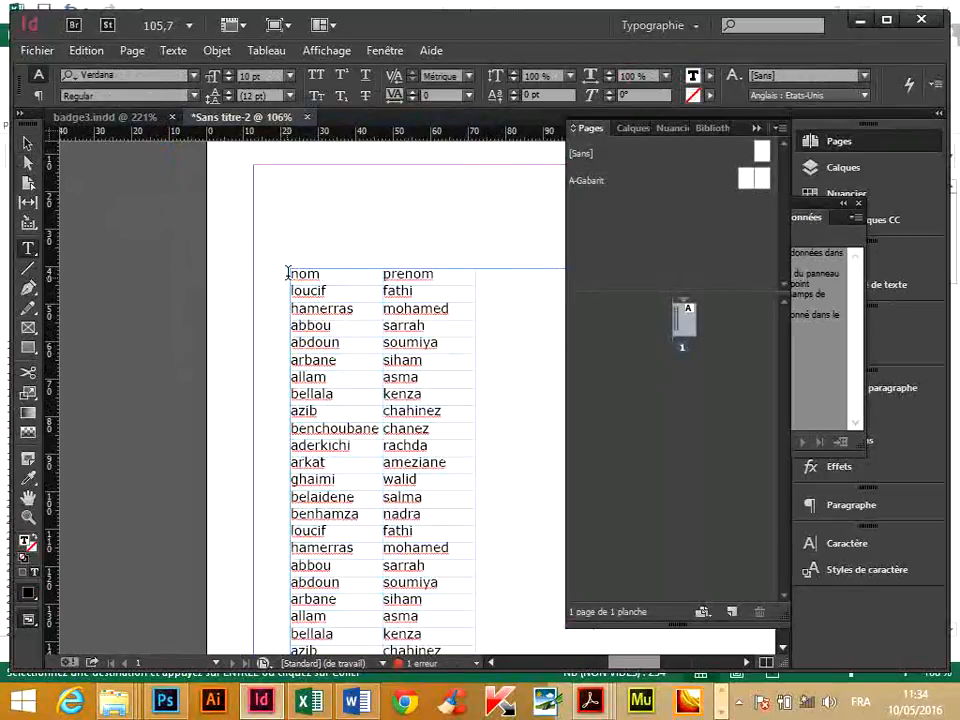
click(289, 273)
right_click(349, 280)
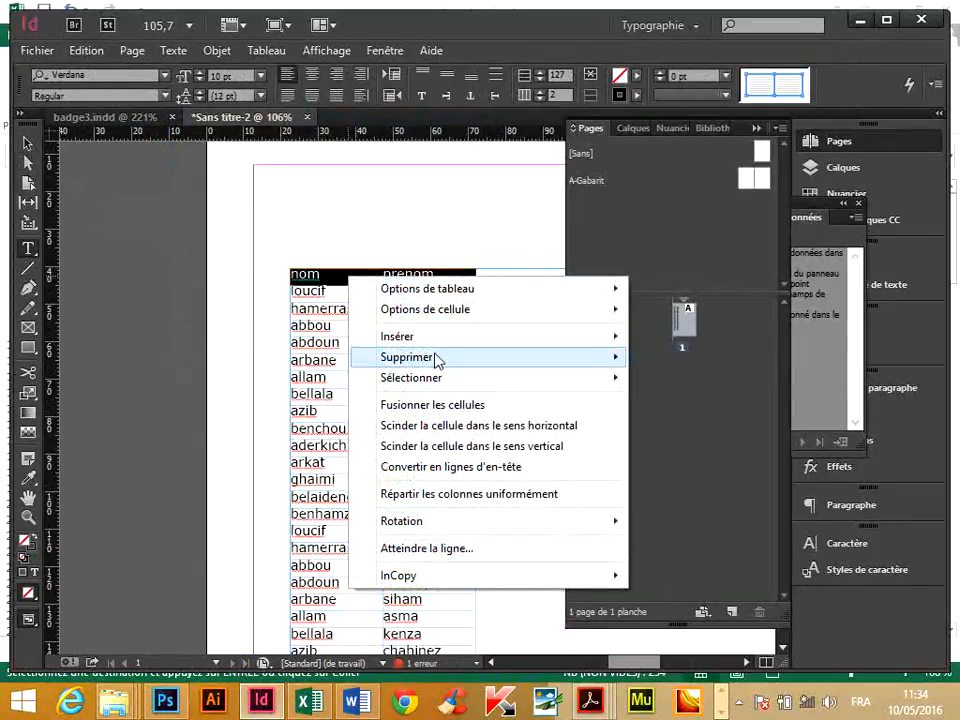
mouse_move(435, 358)
click(668, 357)
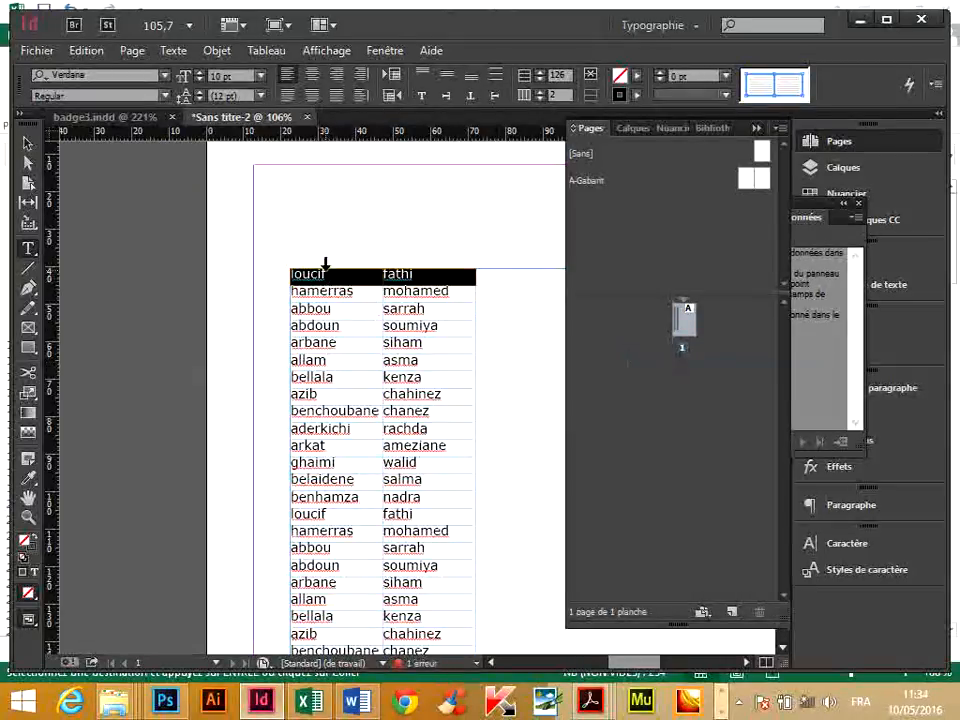
Convert the whole table to text, with tabs separating columns and paragraphs separating rows.
drag(326, 262, 450, 262)
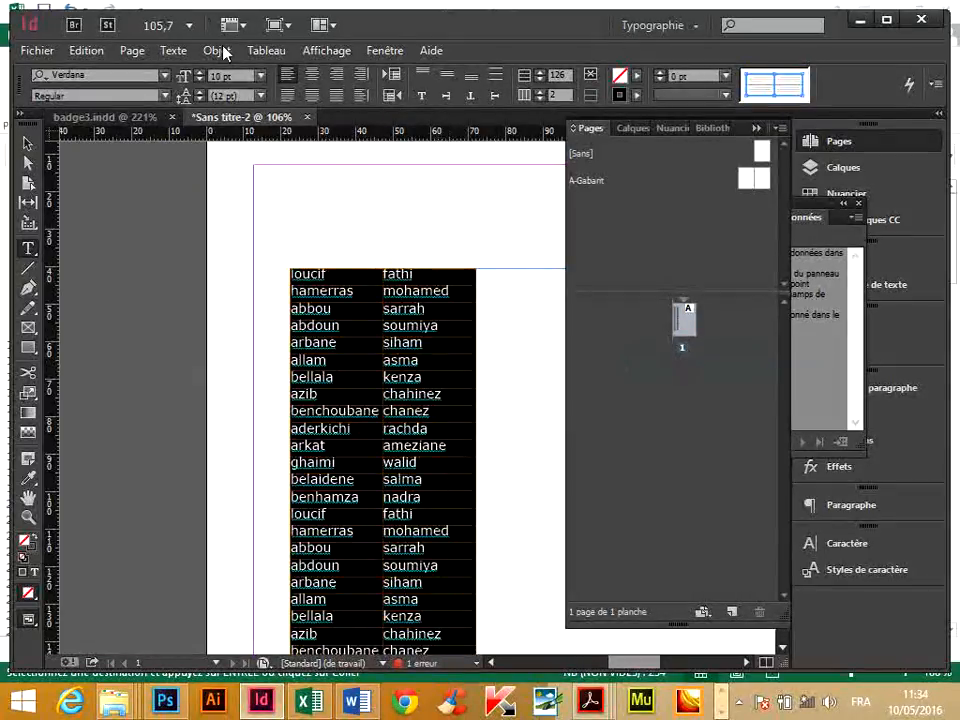
click(266, 50)
click(328, 122)
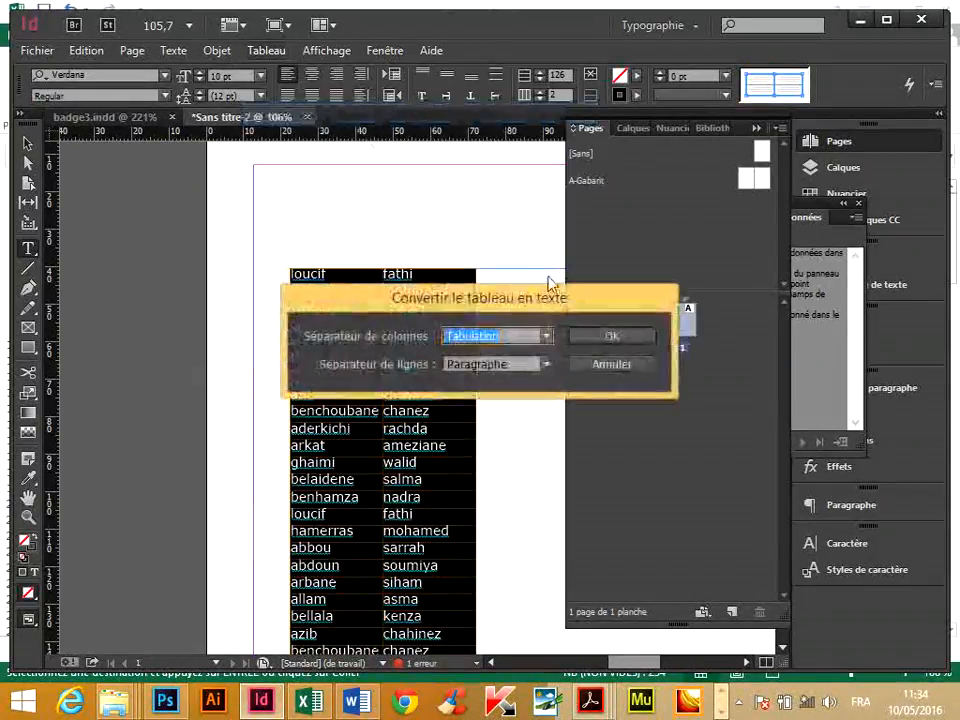
click(618, 340)
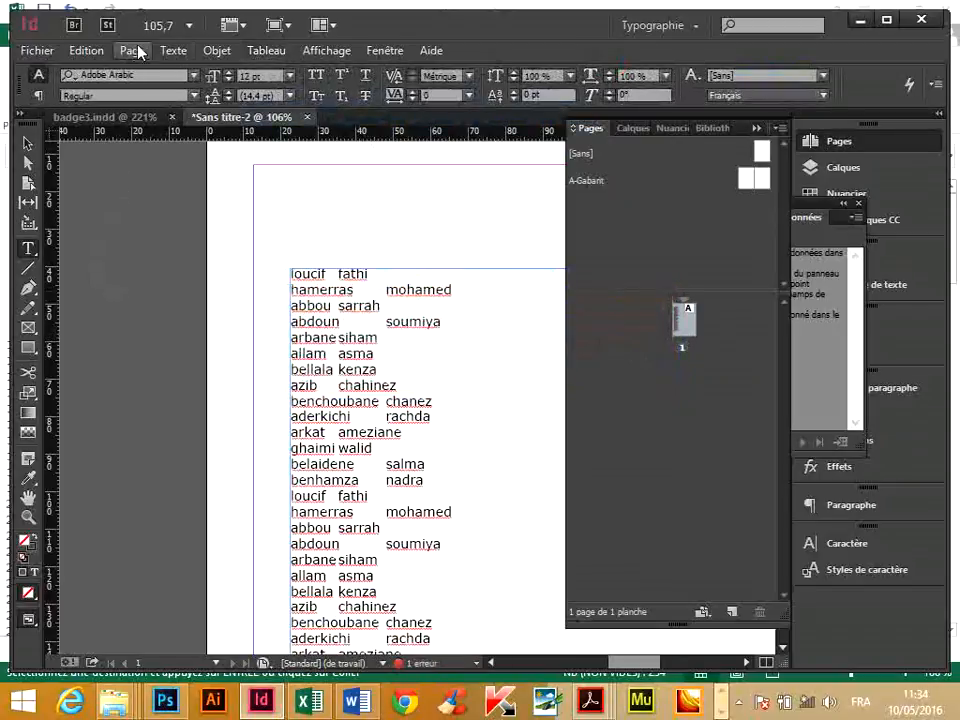
Show the hidden characters so the tabs and paragraph marks in the name list can be examined.
click(173, 50)
click(310, 669)
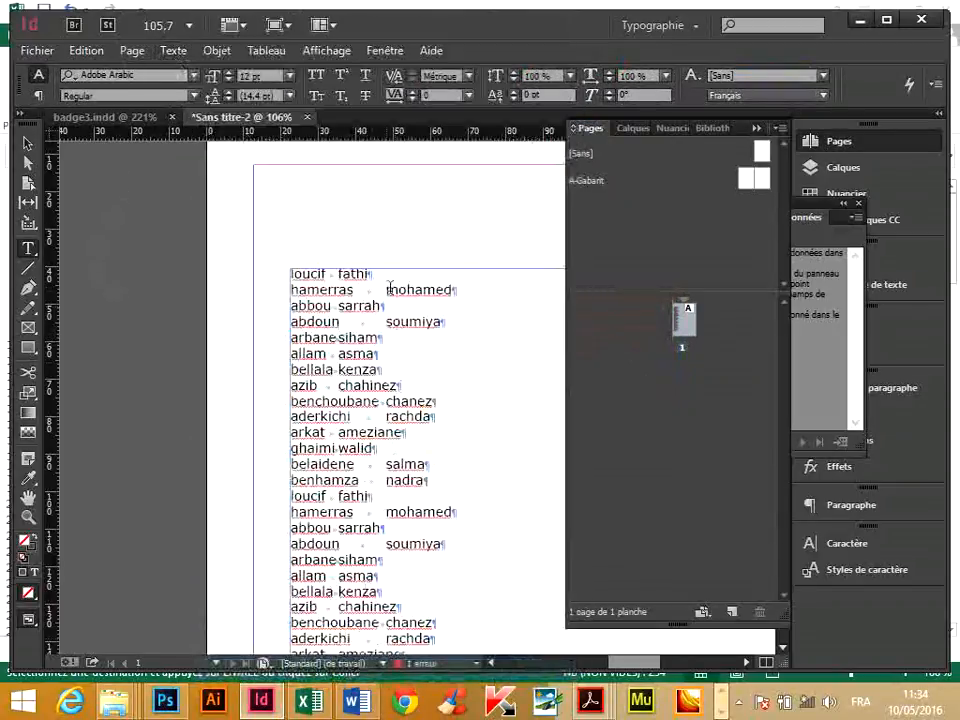
click(30, 143)
drag(206, 214, 454, 361)
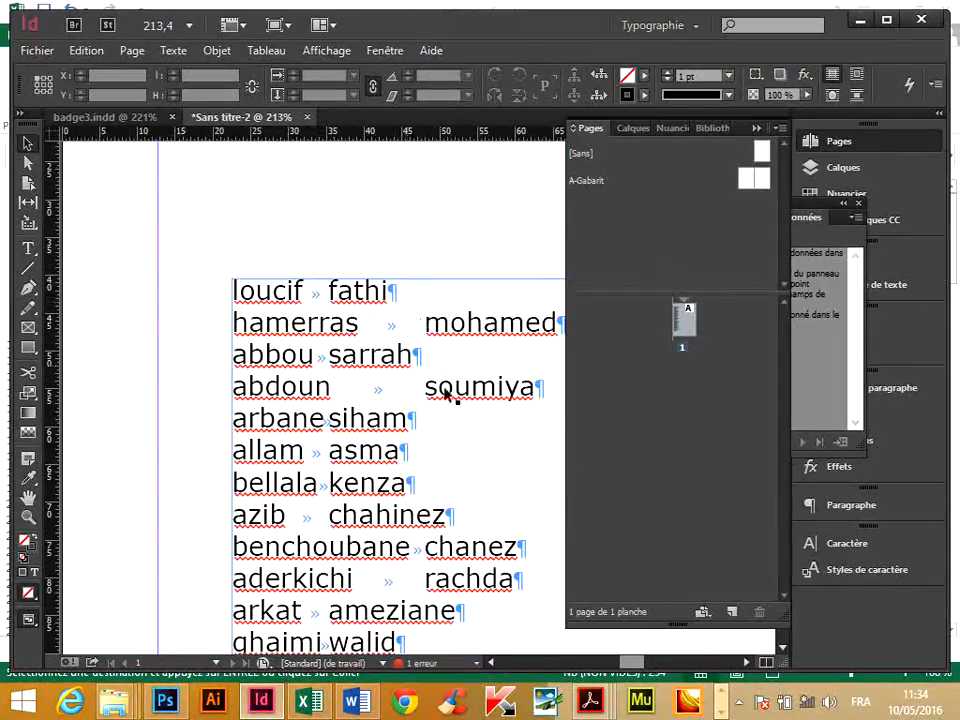
Copy the tab character from the first line of the name list and paste it as the GREP search expression \t.
drag(418, 364, 336, 323)
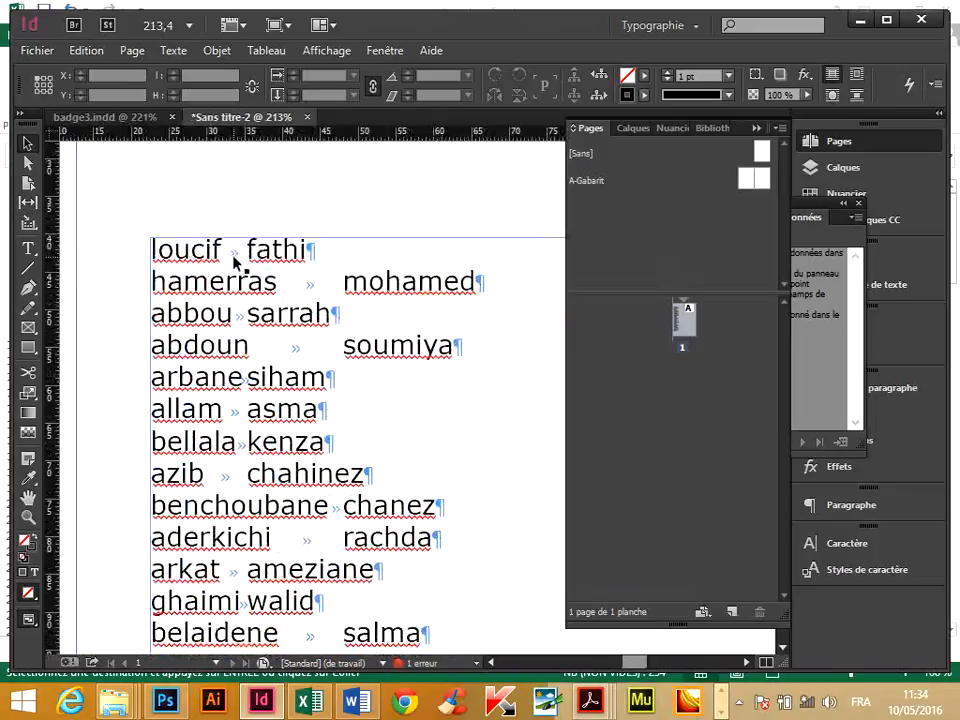
double_click(232, 255)
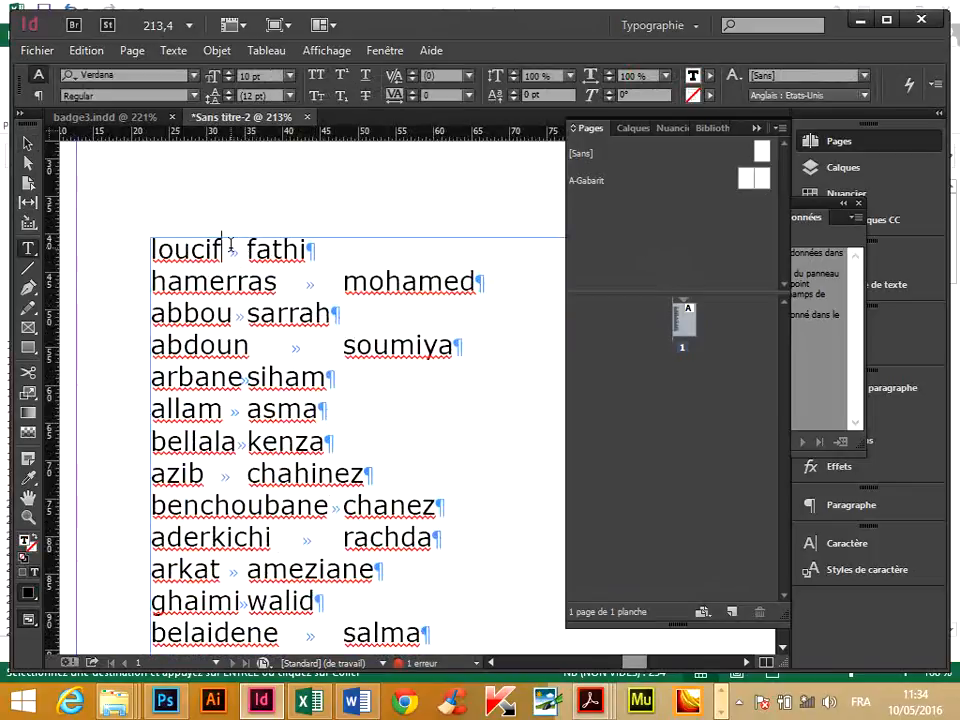
key(shift+Right)
key(ctrl+c)
click(86, 50)
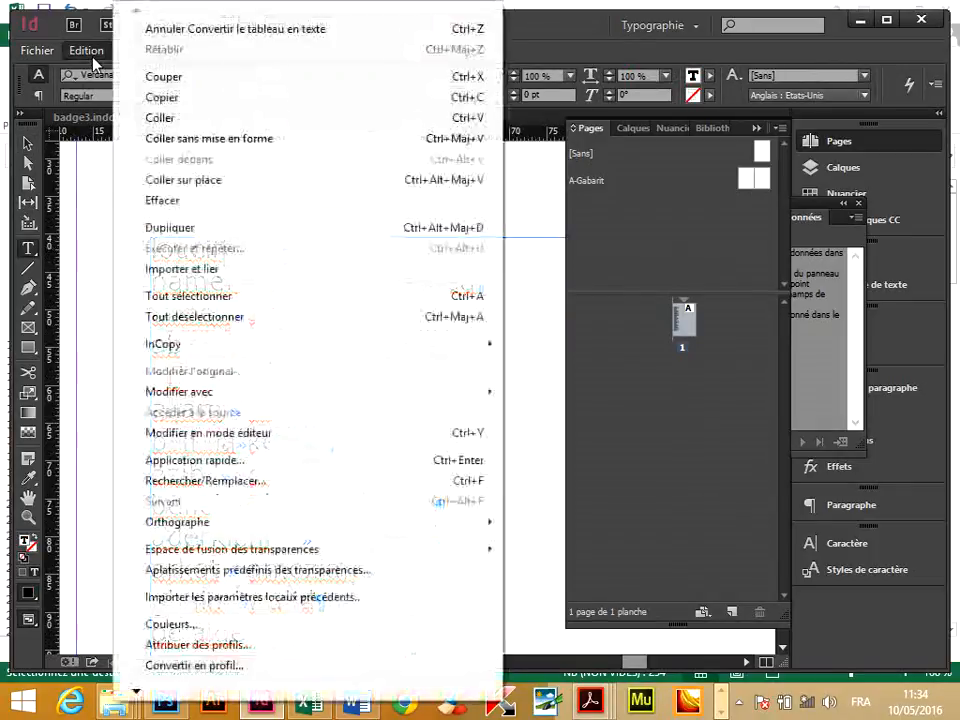
click(172, 97)
click(86, 52)
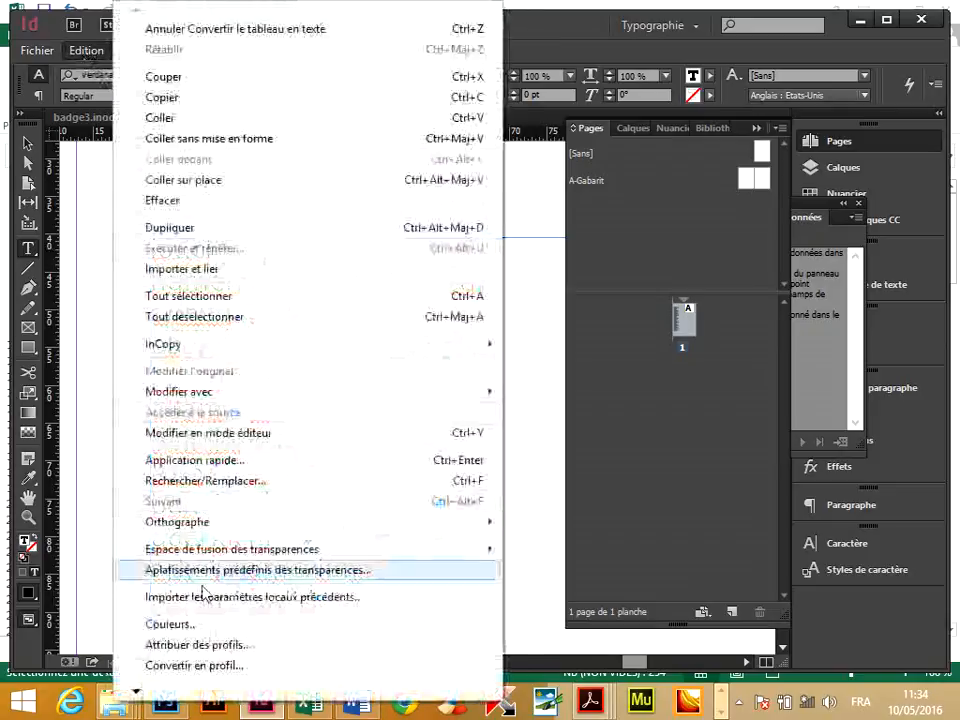
click(248, 484)
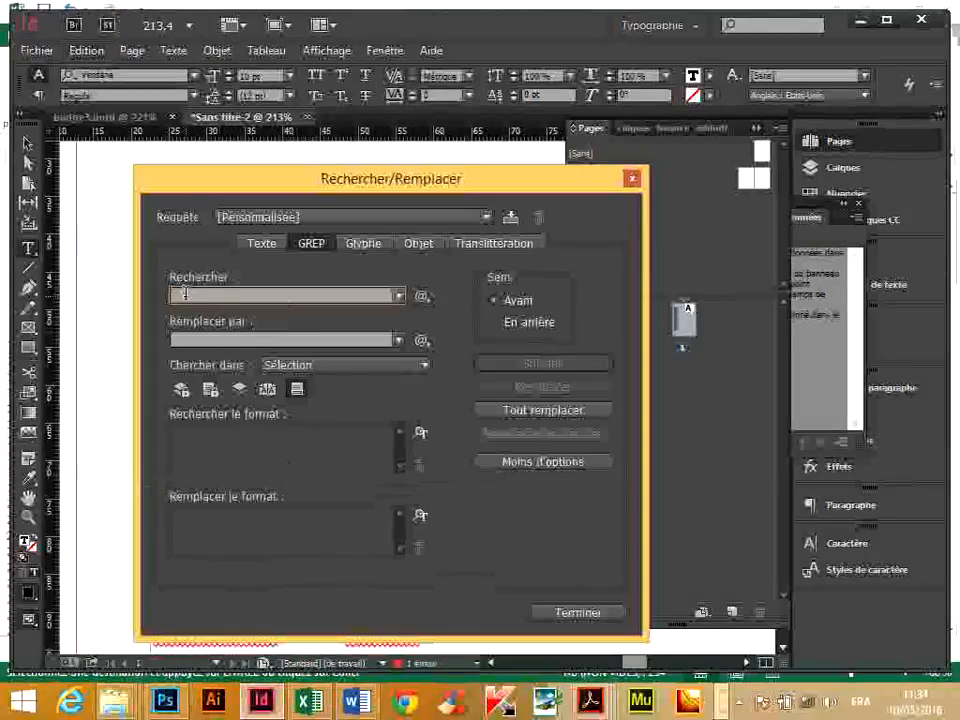
right_click(188, 297)
click(262, 379)
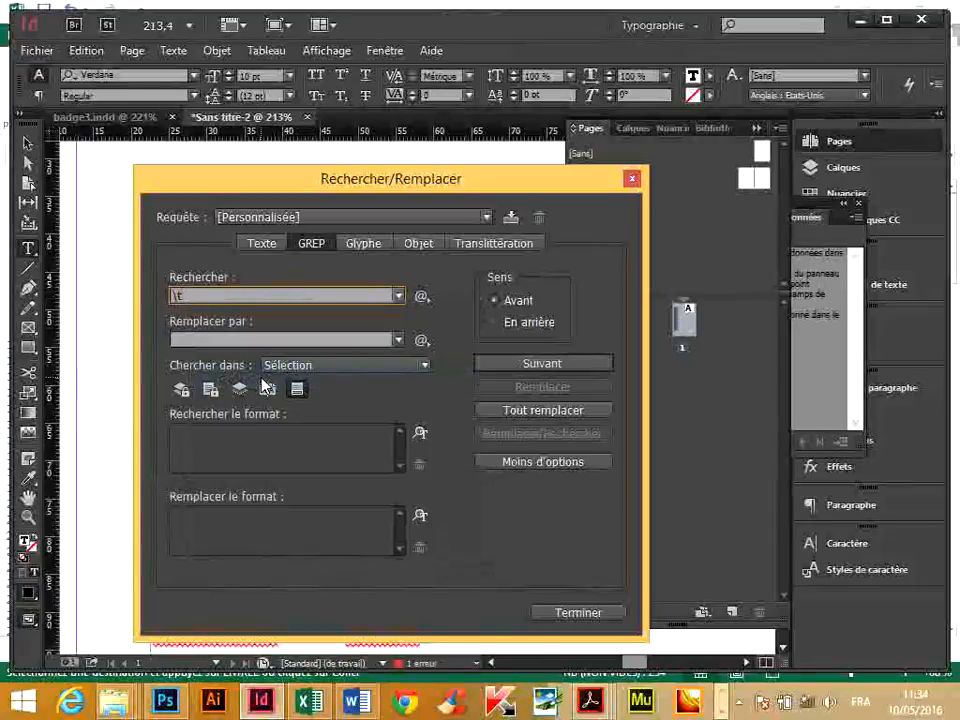
Replace every tab in the whole document with a space.
click(177, 338)
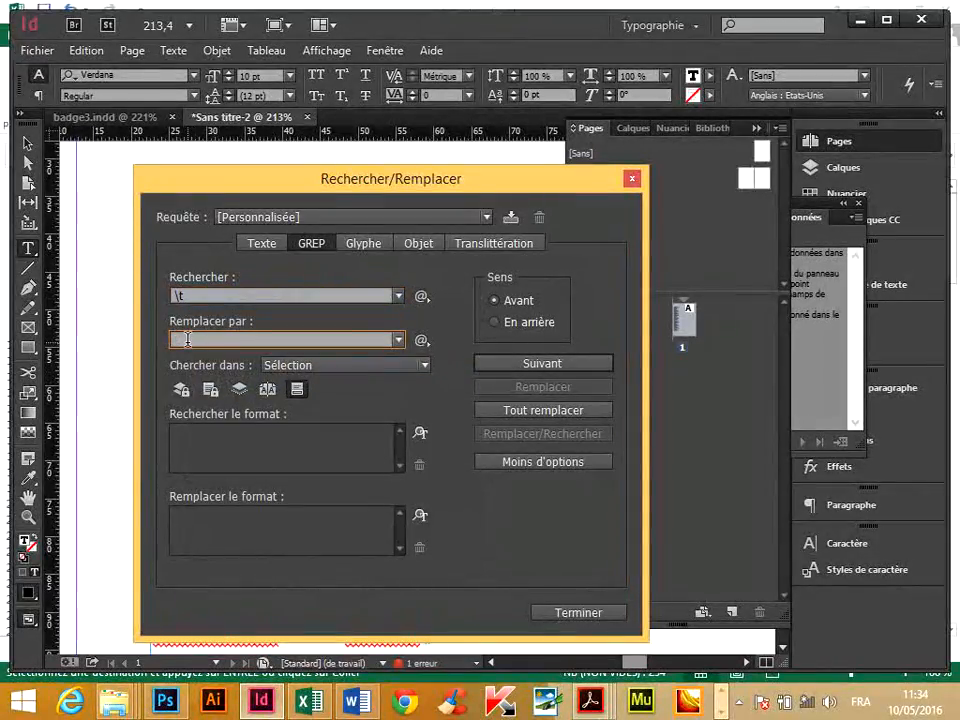
drag(186, 339, 154, 343)
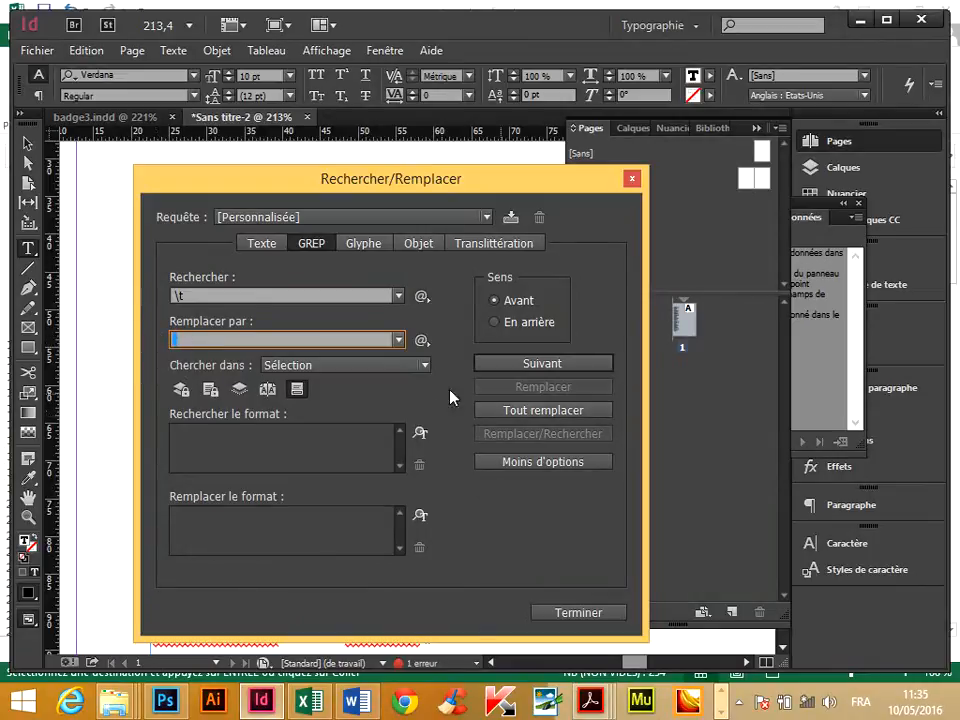
click(330, 365)
click(339, 411)
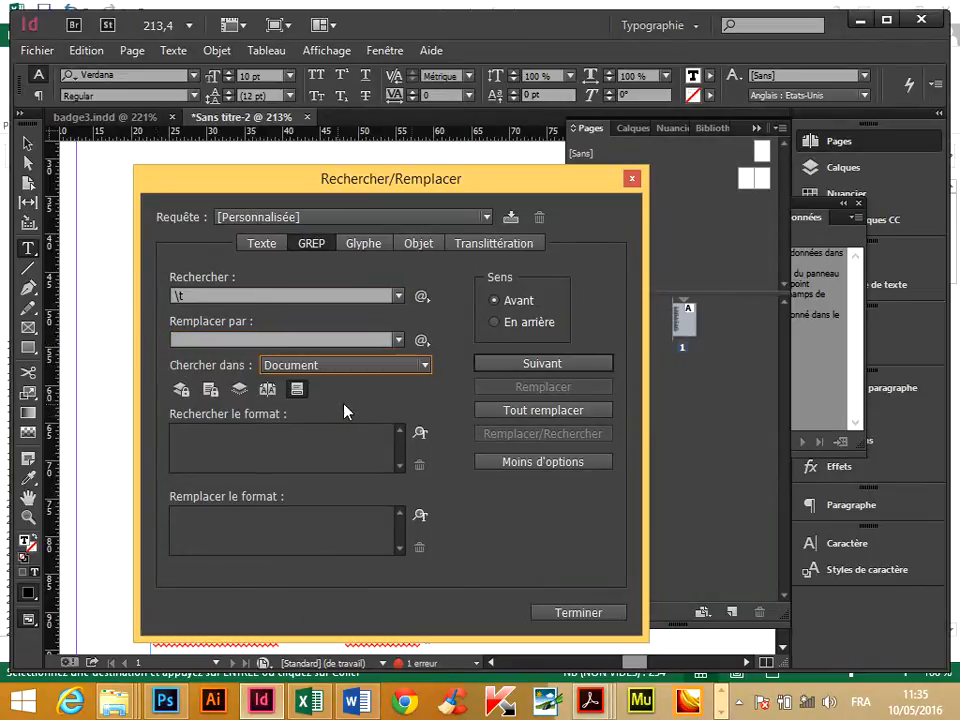
click(574, 416)
click(613, 374)
Copy the paragraph mark ending the first line and paste it as the GREP search expression \r.
drag(285, 172, 178, 491)
double_click(282, 274)
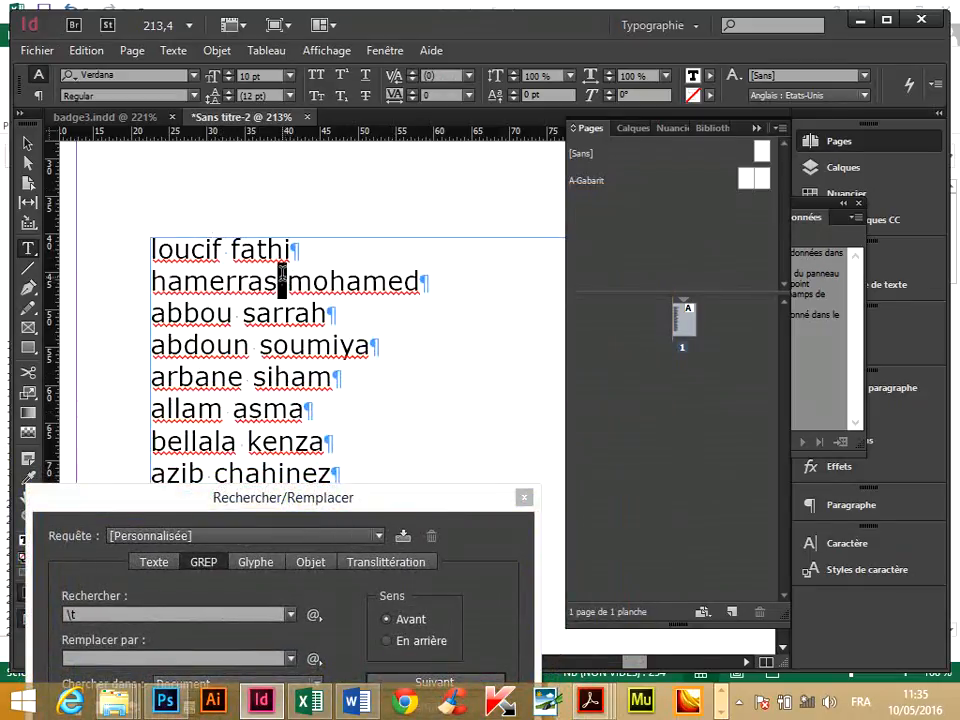
double_click(297, 248)
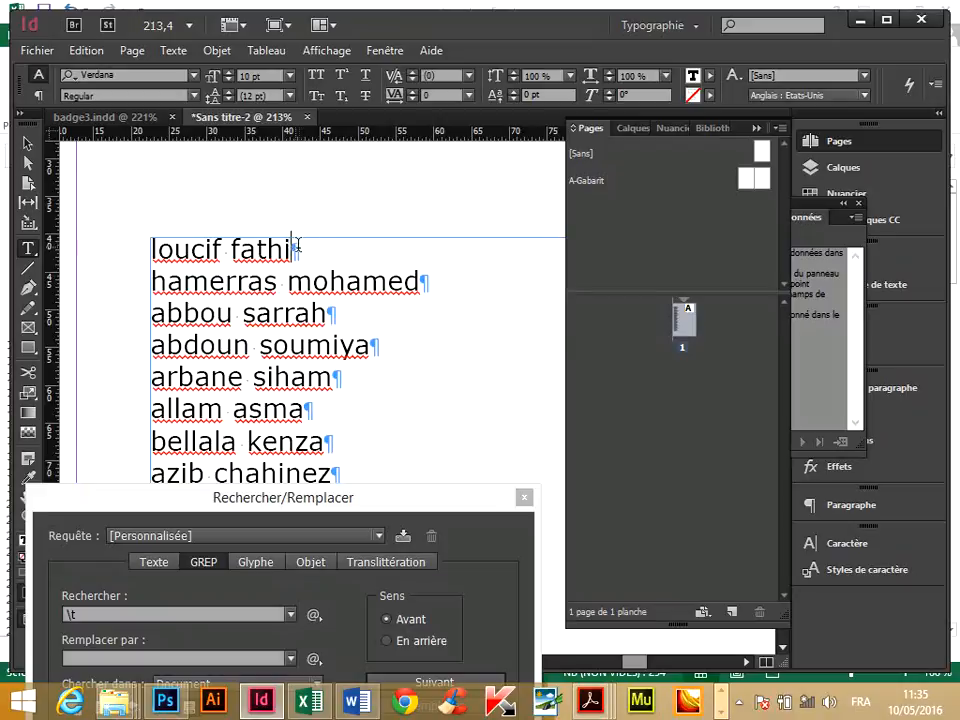
click(88, 51)
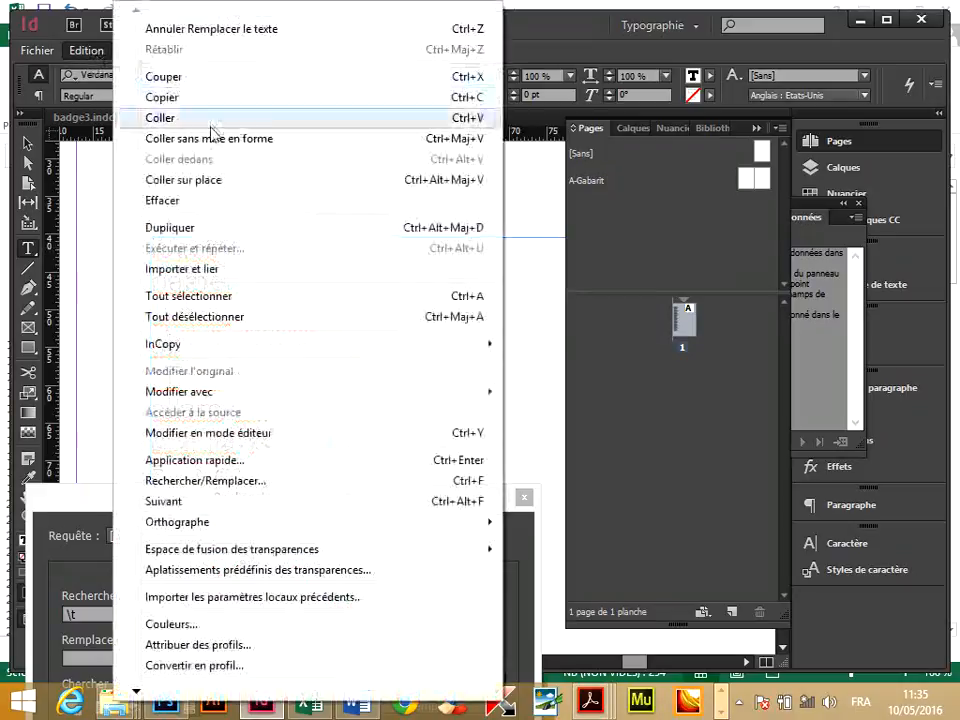
click(203, 110)
key(ctrl+f)
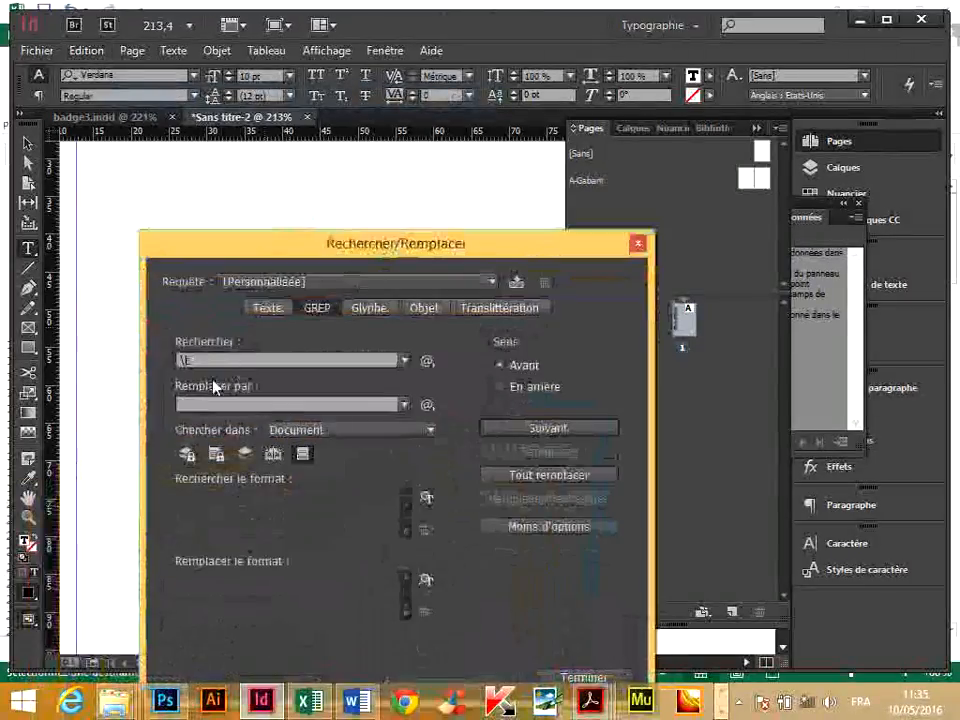
right_click(183, 361)
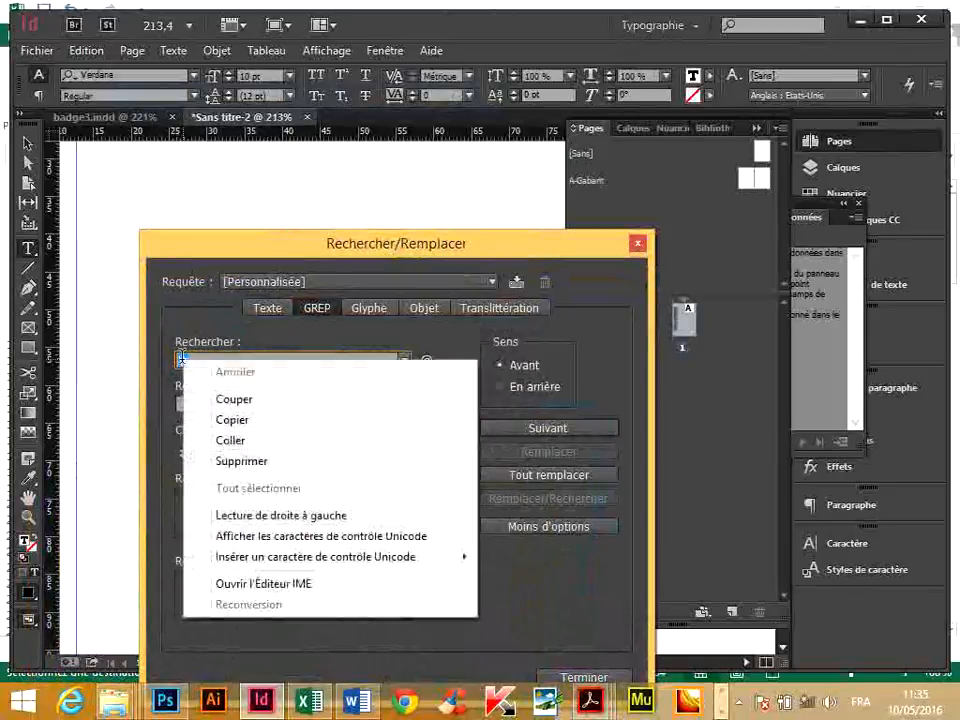
click(224, 440)
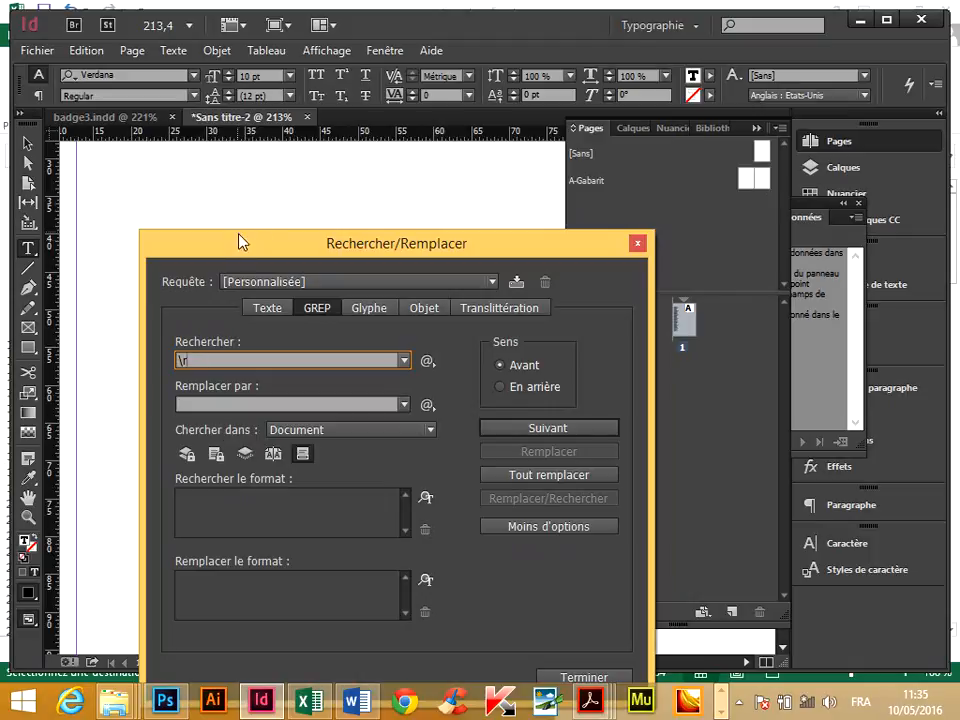
Replace every paragraph mark in the document with .jpg\r, then close the find and replace dialog.
drag(240, 240, 429, 191)
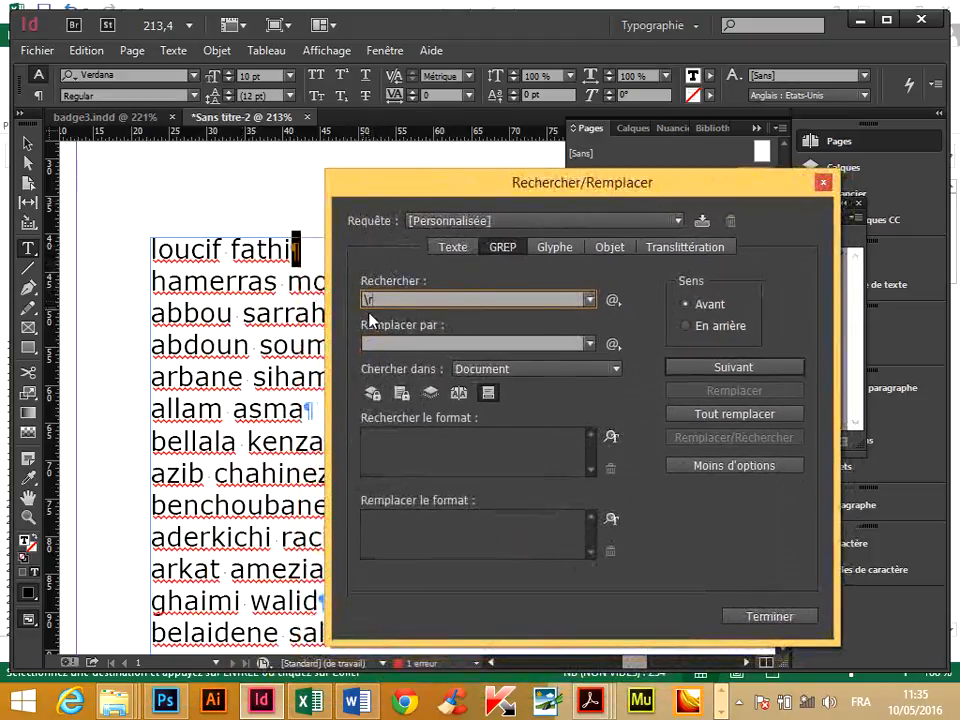
click(395, 340)
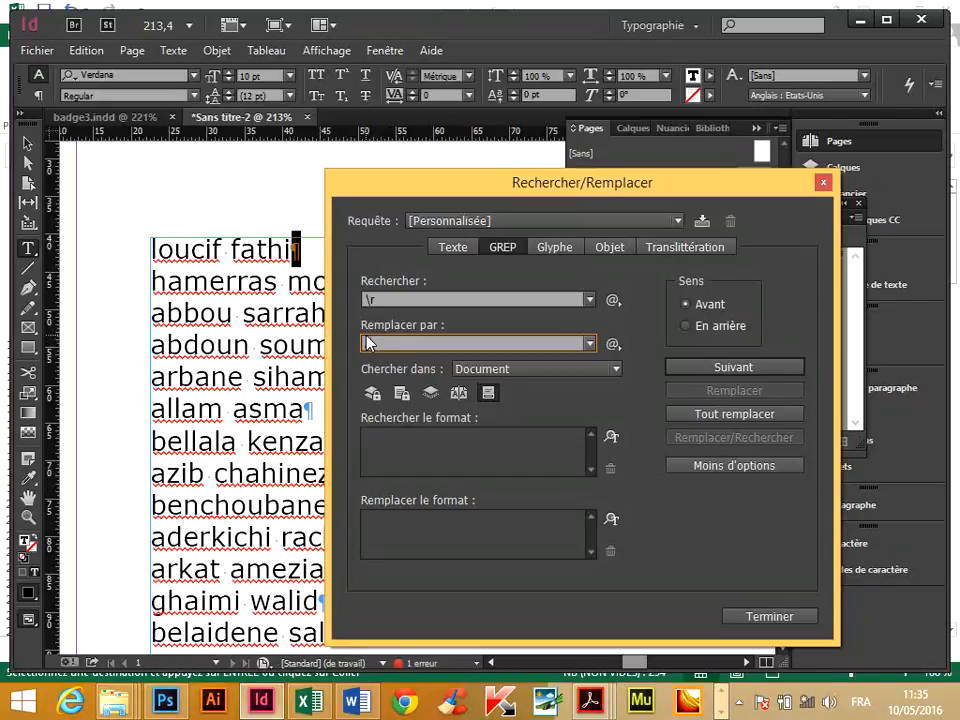
text(.jpg)
click(613, 343)
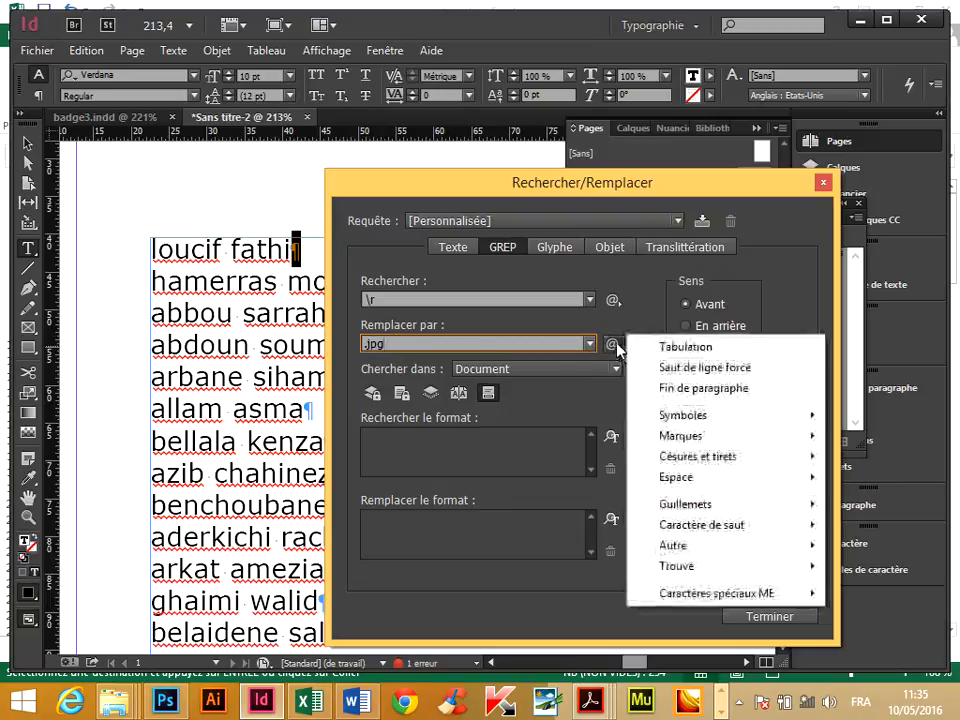
click(681, 390)
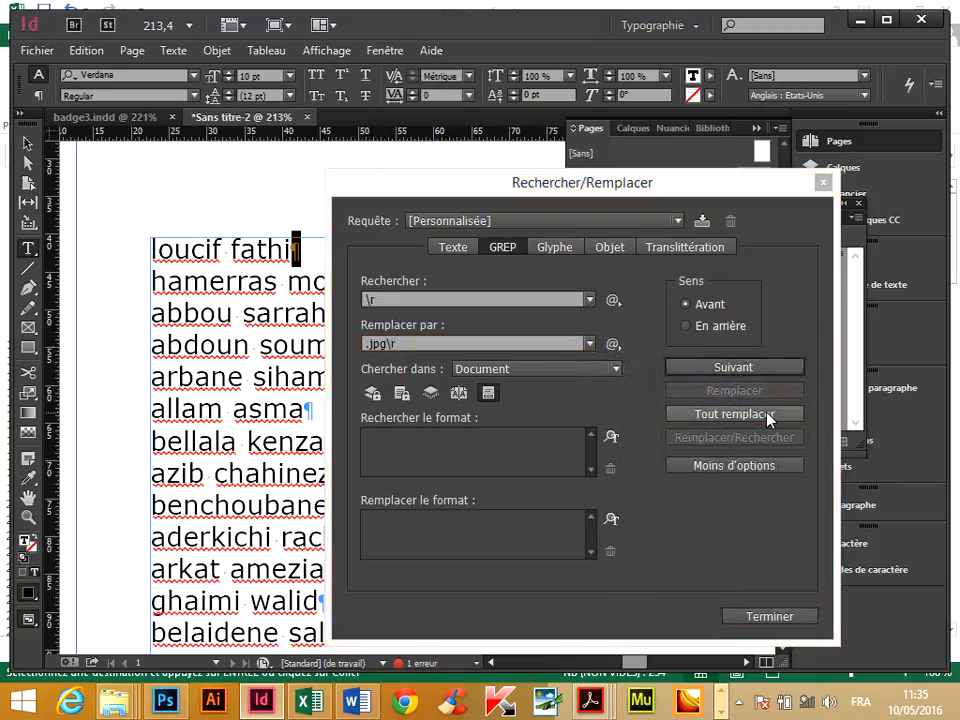
click(735, 414)
click(609, 376)
key(Escape)
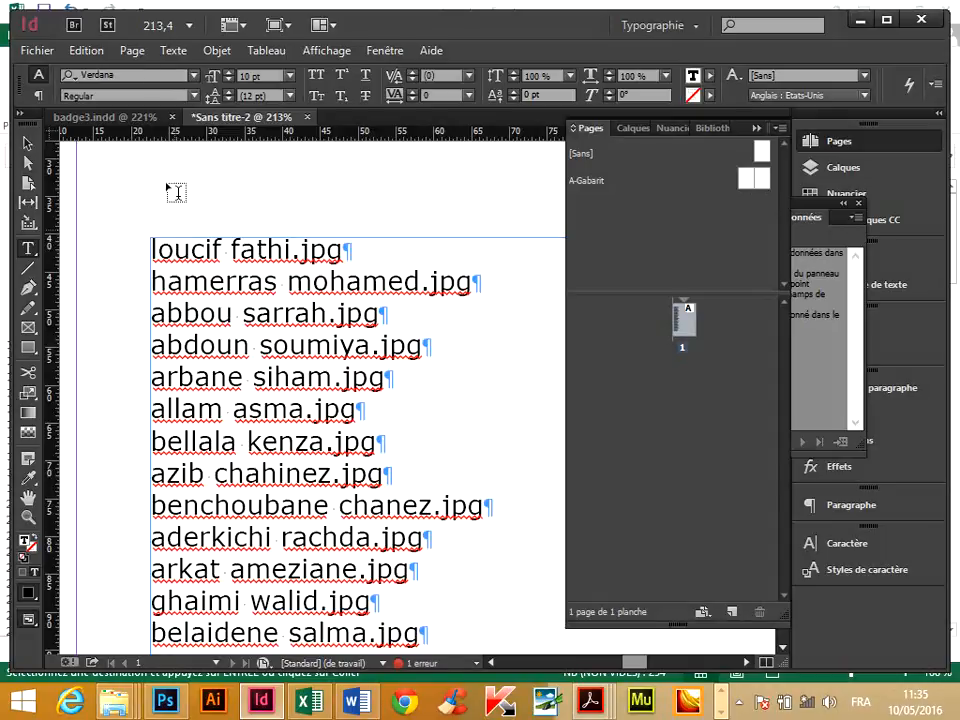
Select the whole list of .jpg file names and copy it.
click(98, 51)
click(190, 296)
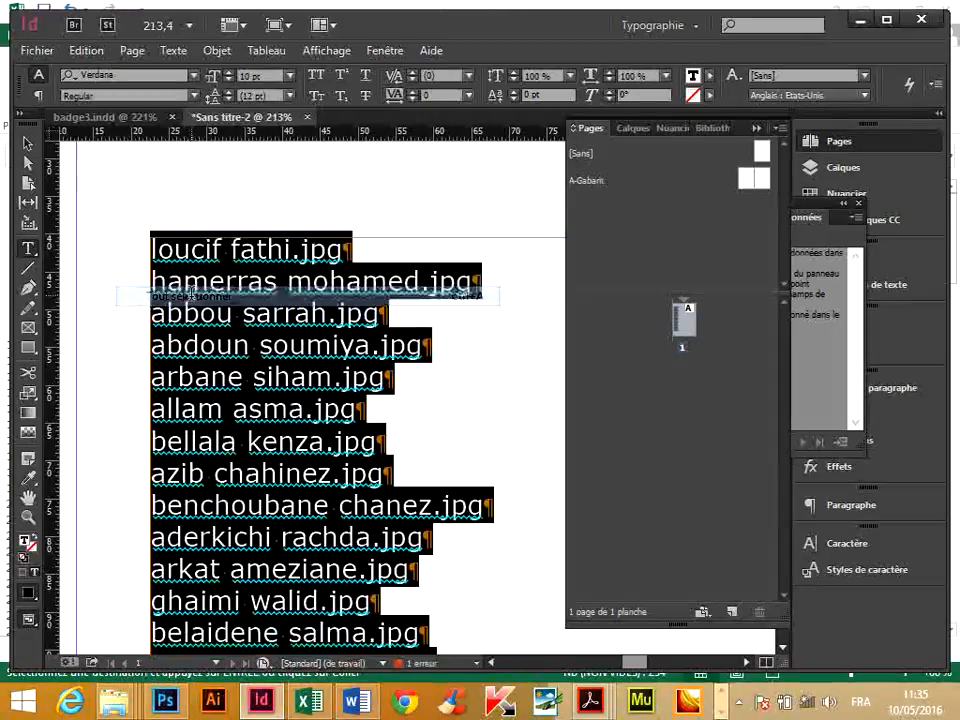
click(86, 50)
click(185, 107)
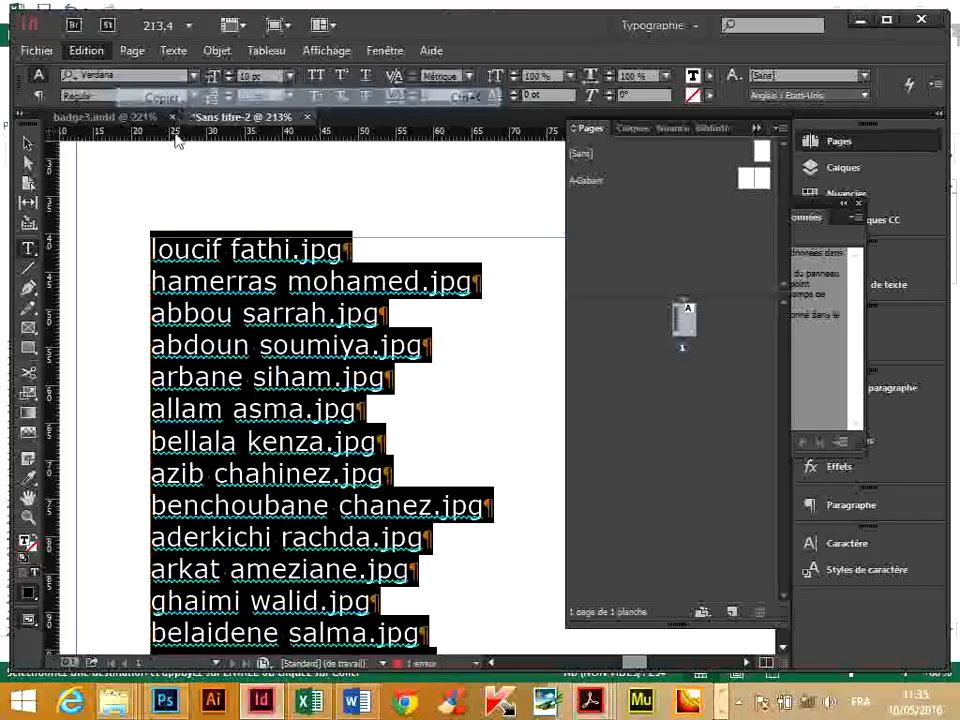
click(310, 703)
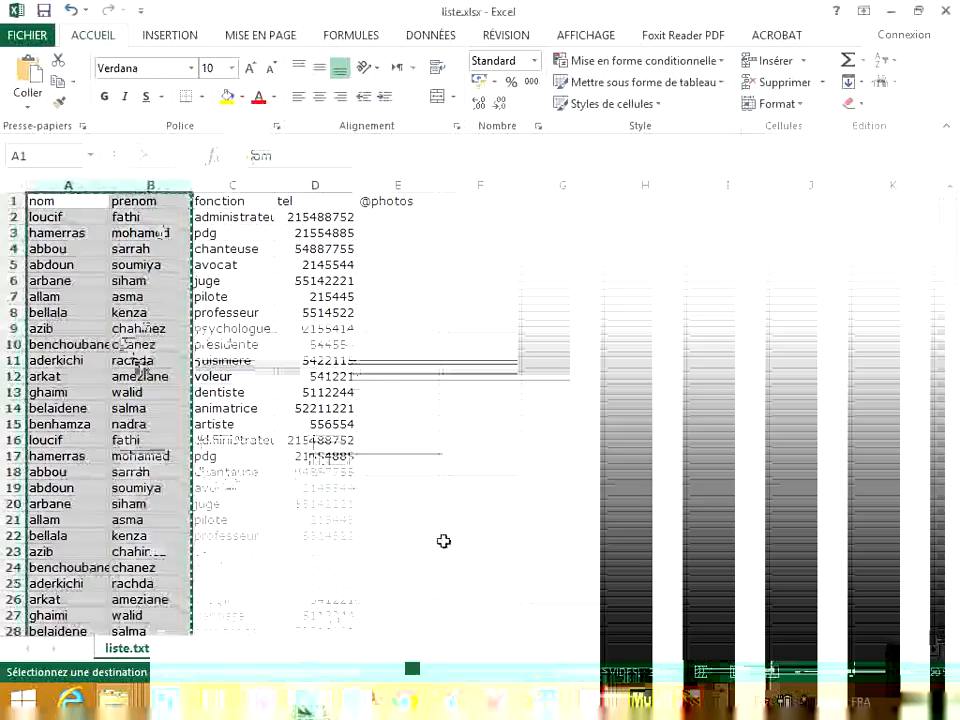
click(385, 216)
double_click(397, 218)
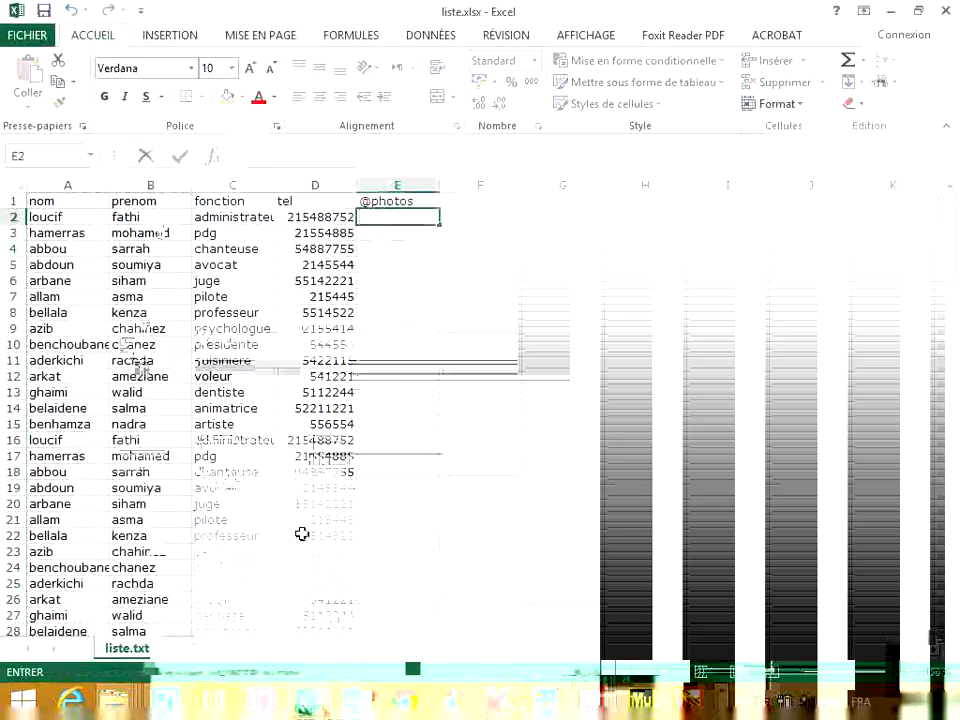
click(256, 697)
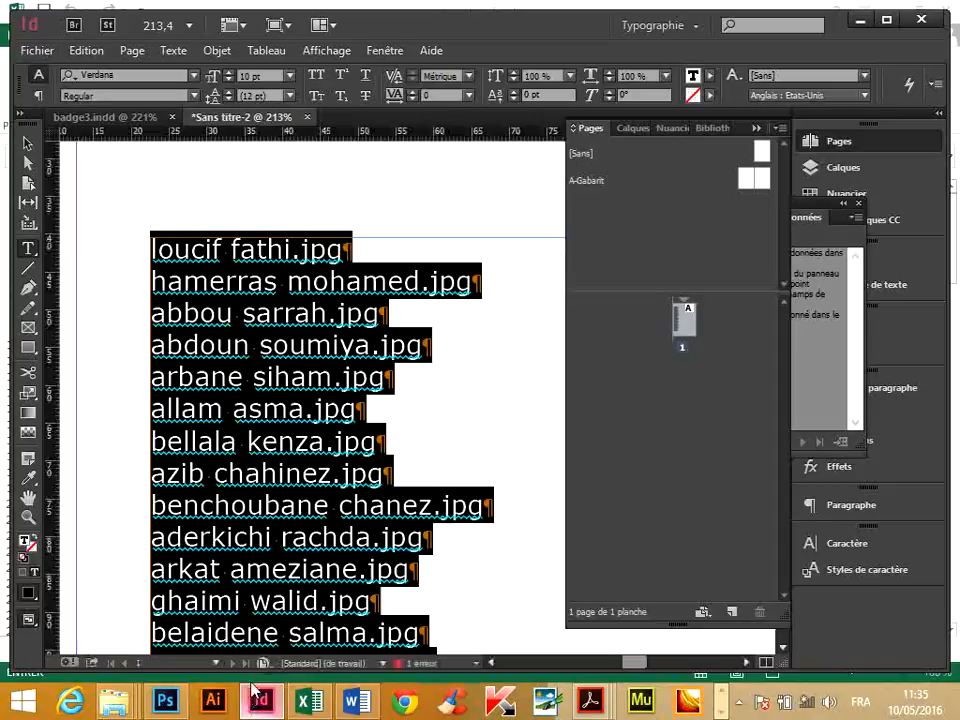
click(86, 50)
click(201, 101)
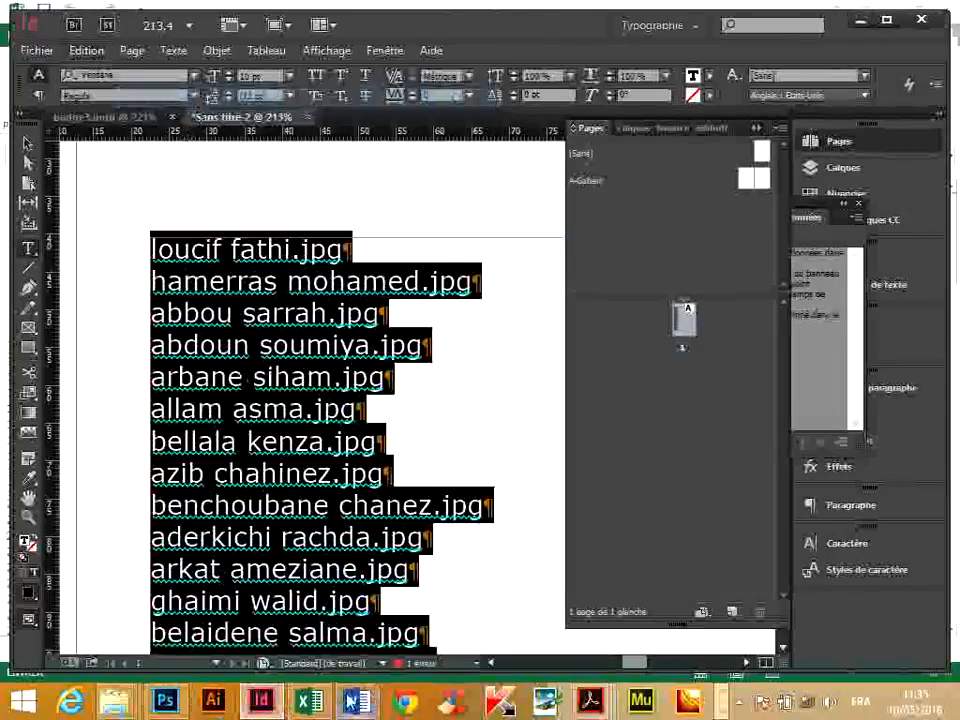
click(307, 700)
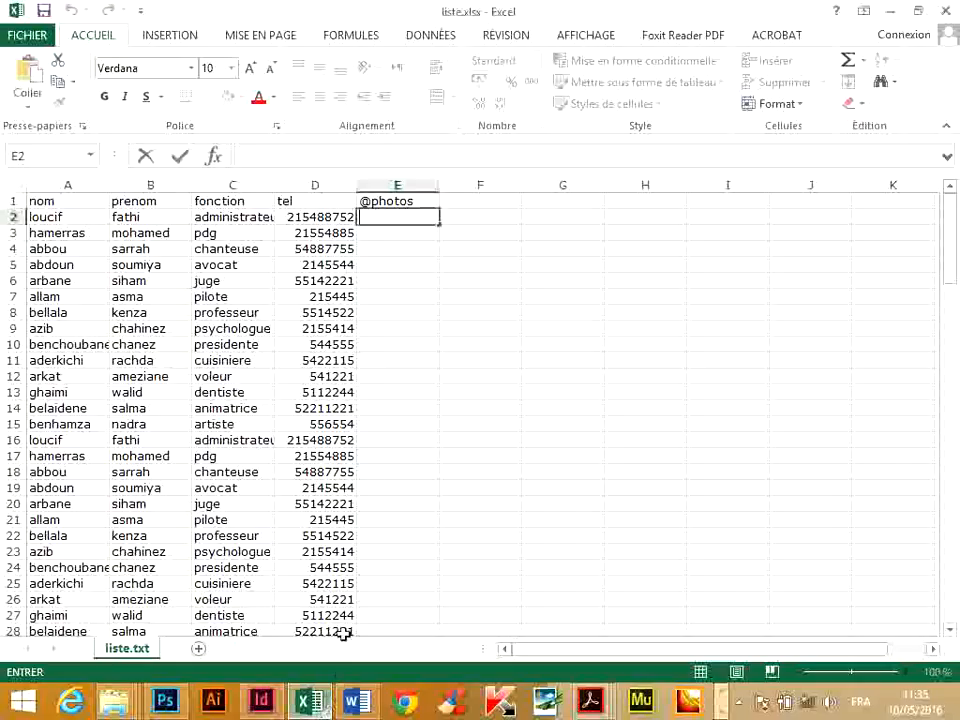
right_click(388, 220)
click(426, 300)
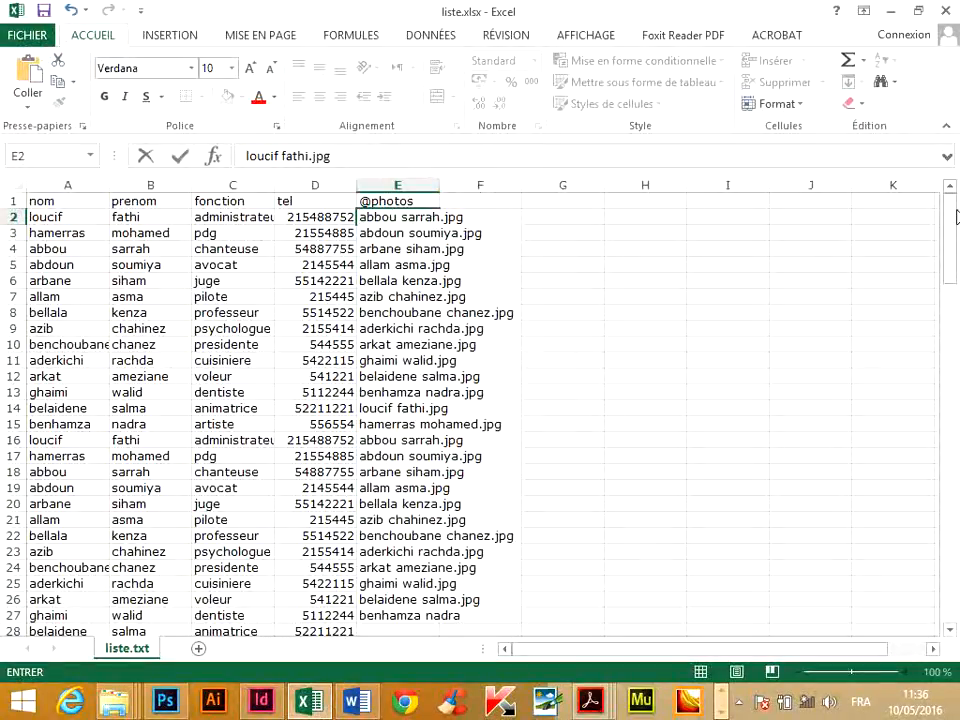
Widen column E so that each photo file name fits on one line.
drag(957, 217, 953, 188)
click(391, 298)
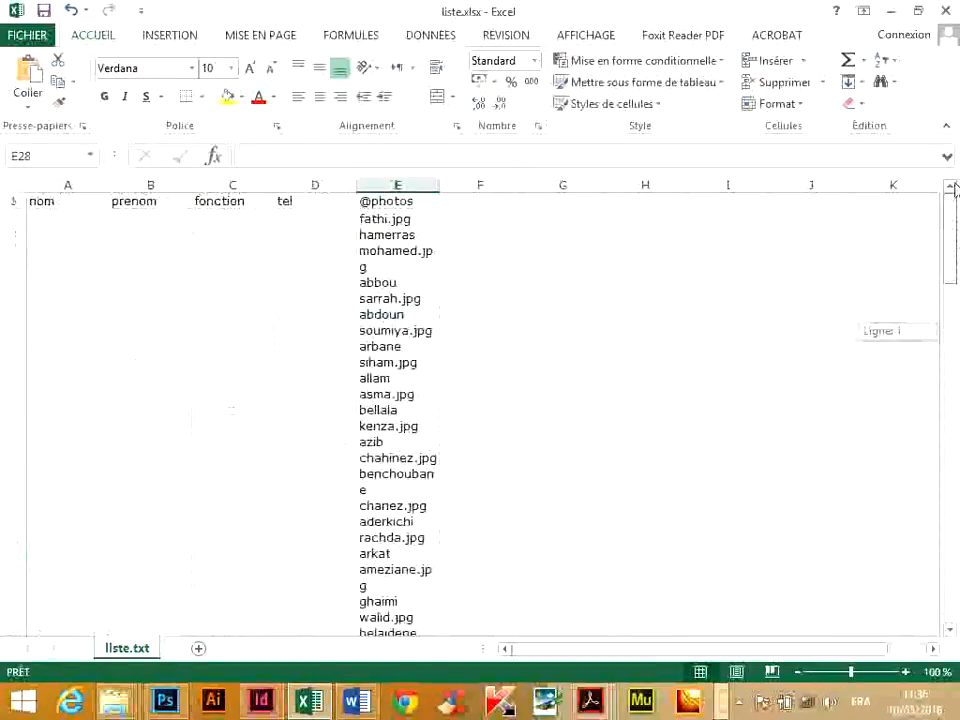
drag(441, 189, 516, 186)
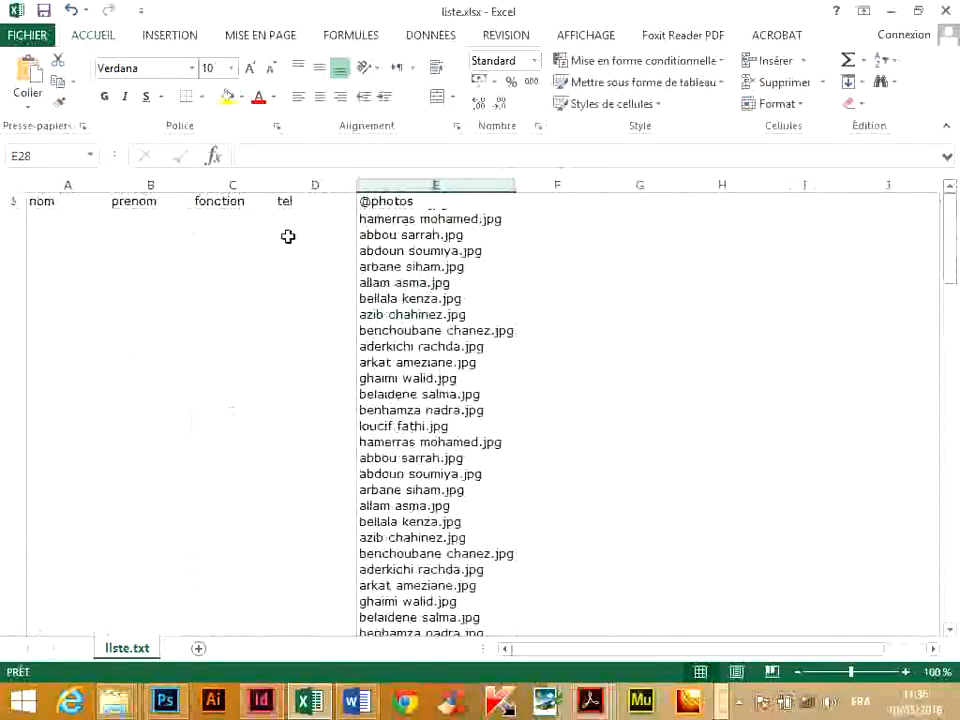
Undo the widening of column E and the paste into cell E2.
click(287, 236)
drag(952, 274, 950, 247)
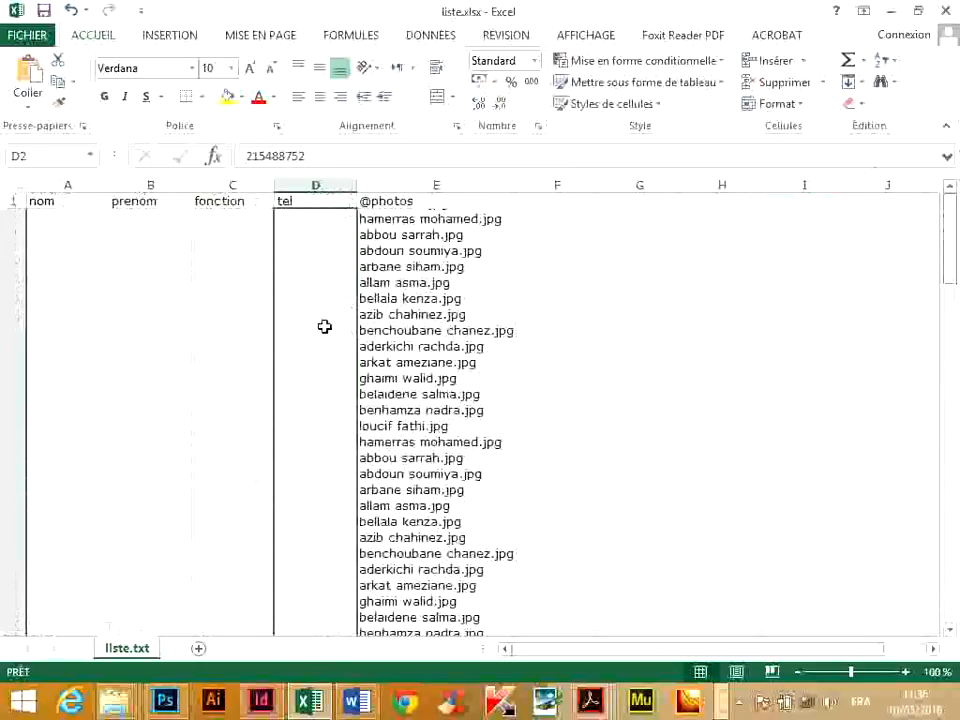
key(ctrl+z)
key(ctrl+z)
click(389, 229)
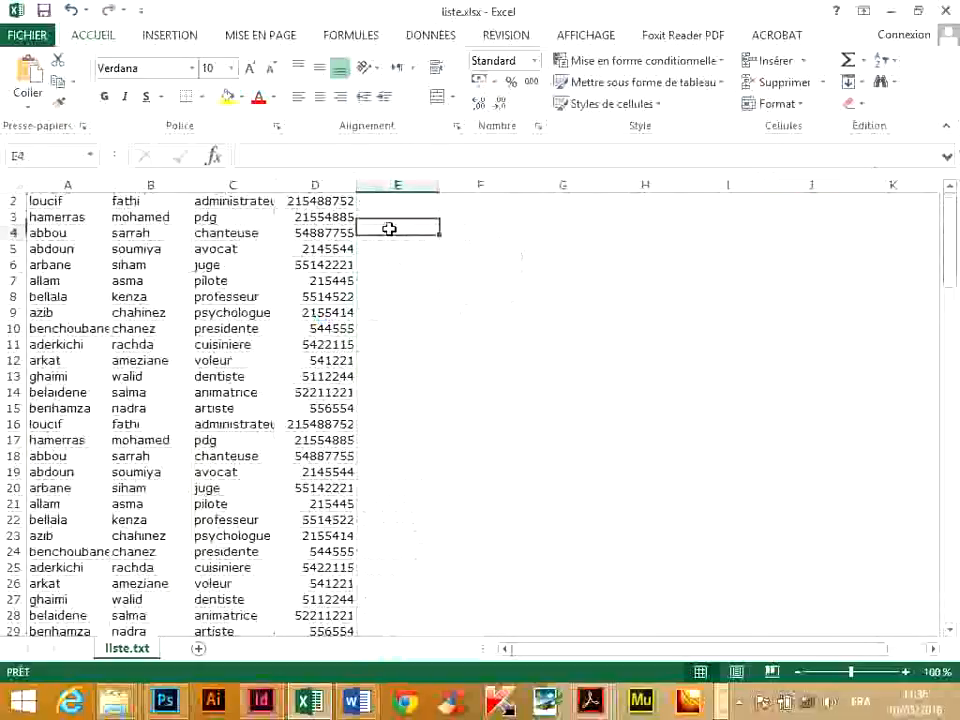
drag(955, 265, 950, 248)
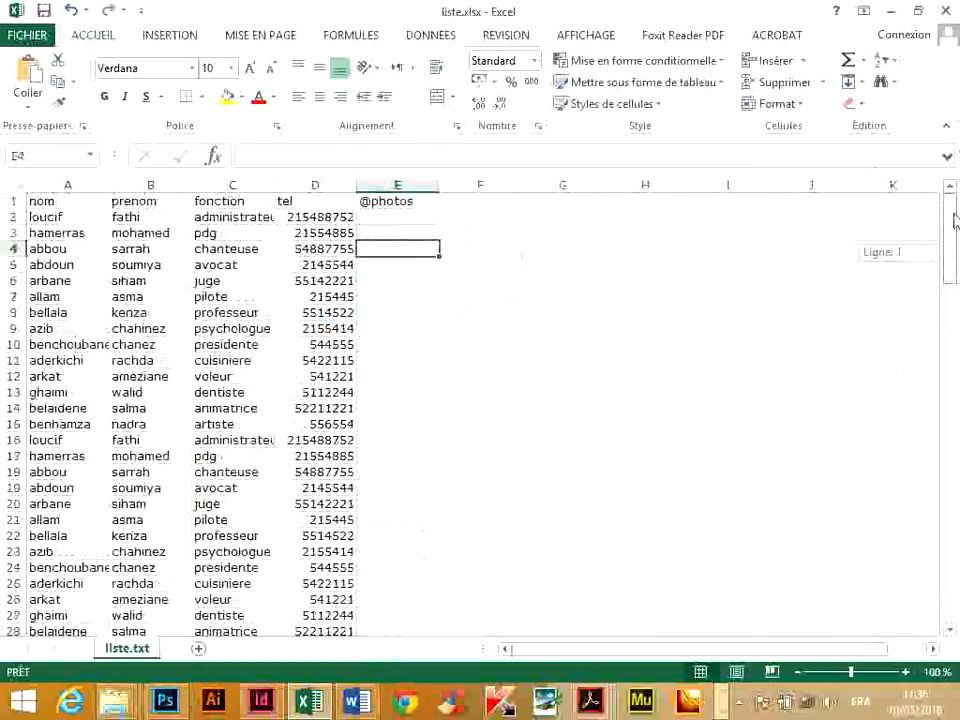
click(368, 213)
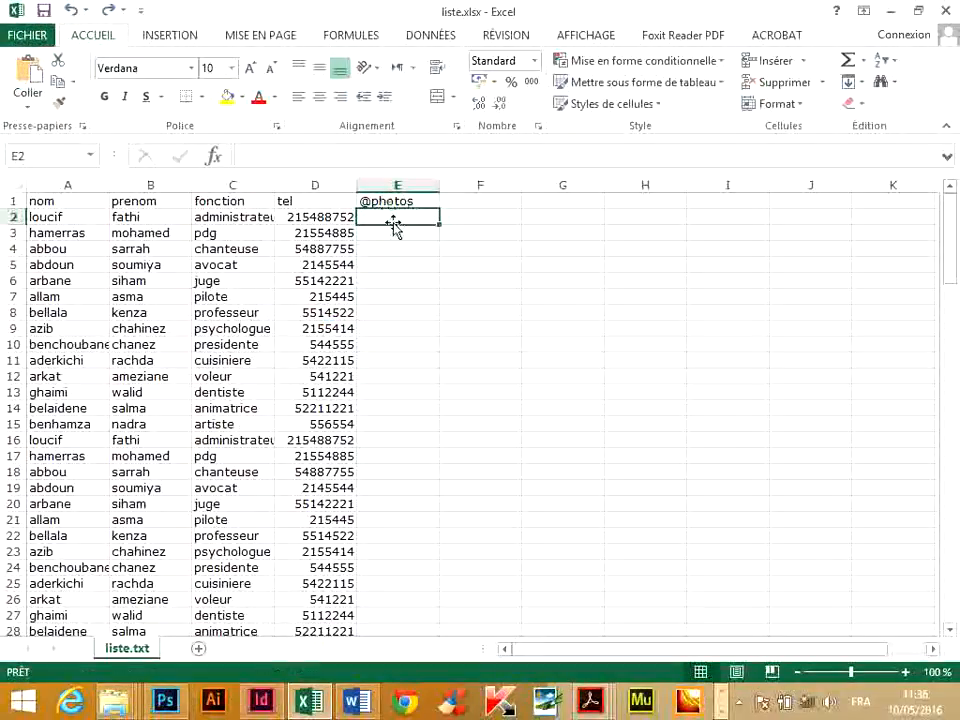
drag(955, 250, 951, 575)
shift+click(394, 615)
right_click(394, 615)
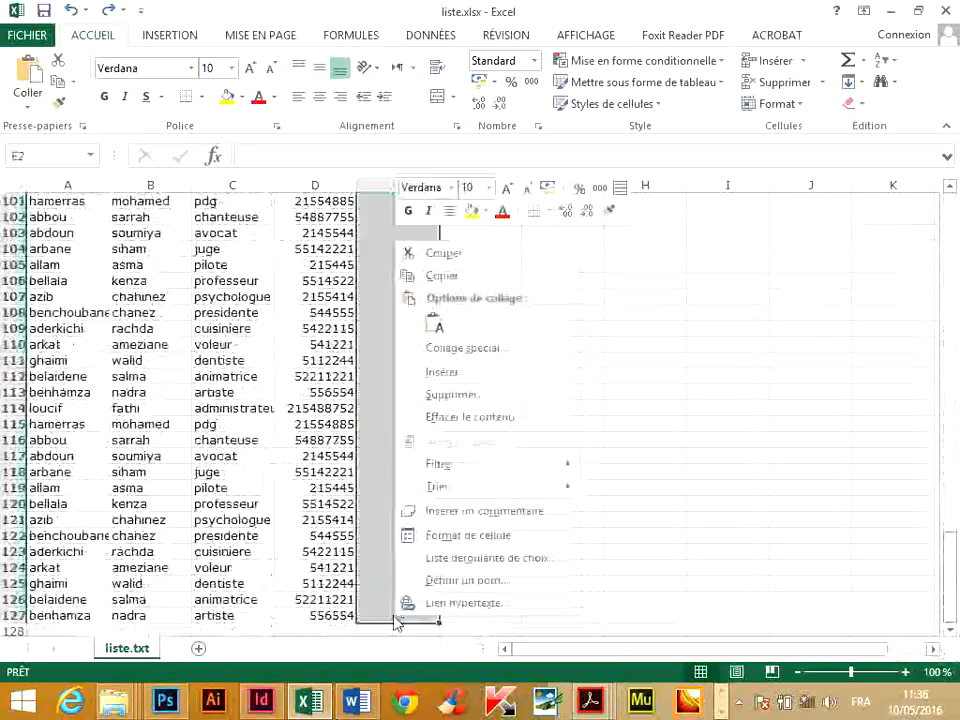
click(435, 327)
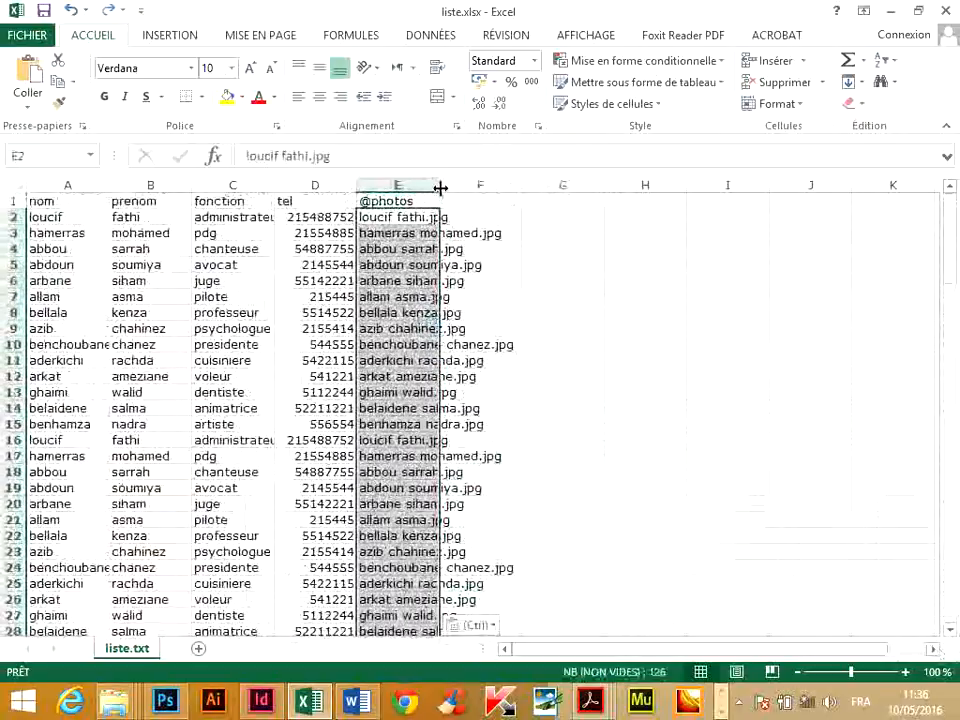
Widen column E so each photo file name fits on one line, and save the liste.xlsx workbook.
drag(440, 188, 516, 191)
click(660, 246)
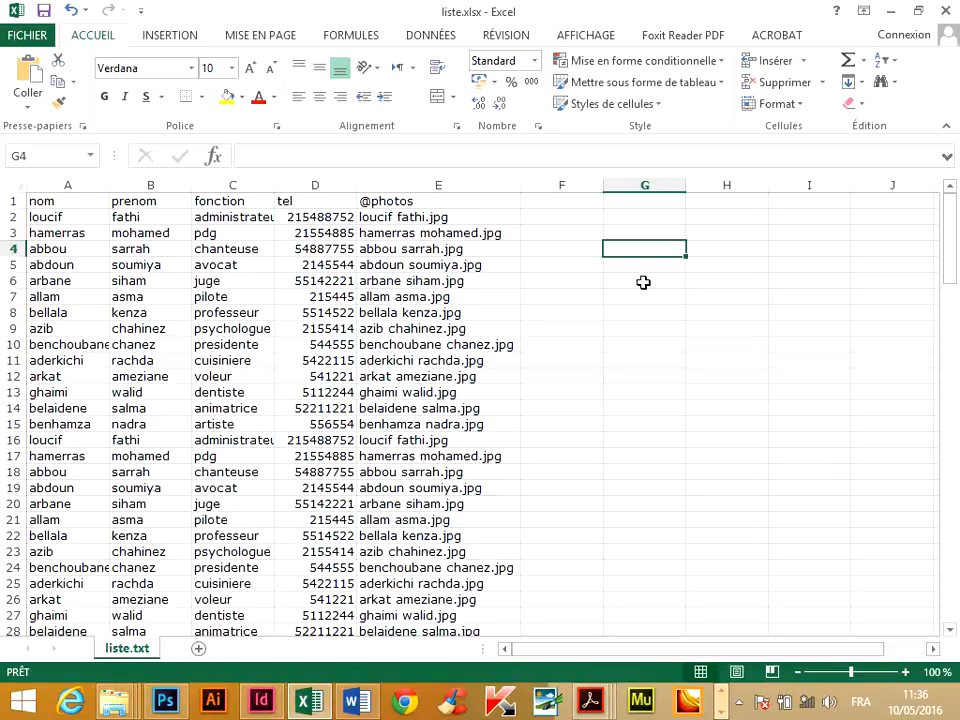
drag(953, 230, 951, 222)
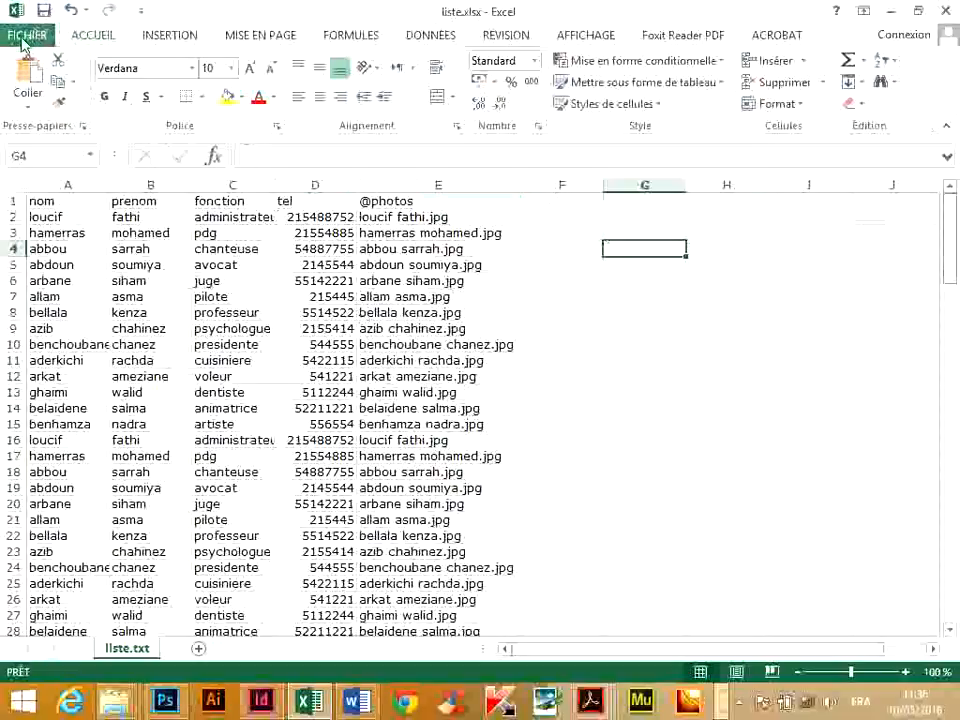
click(22, 40)
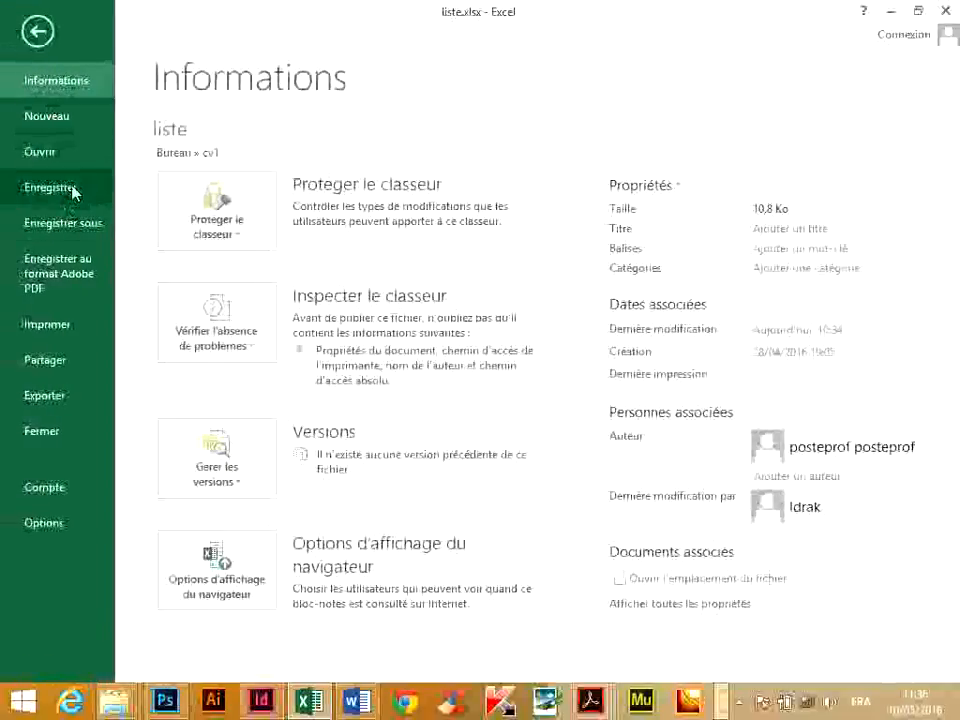
click(72, 186)
Try to save a copy as Unicode text over liste.txt in the cv1 folder, declining the format warning and cancelling the reopened save dialog.
click(27, 35)
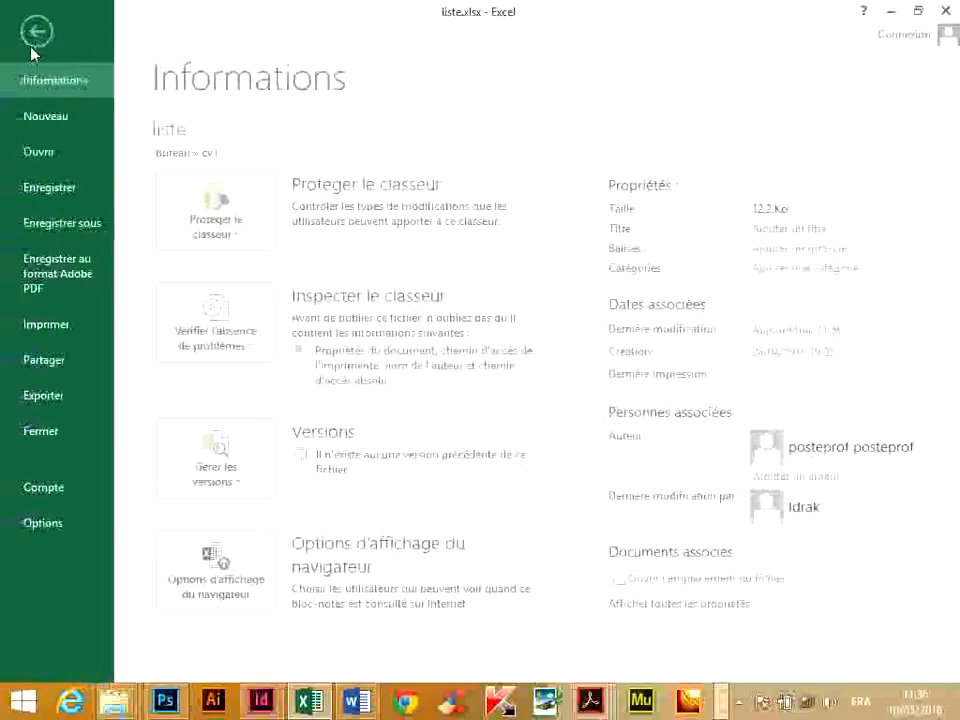
click(72, 222)
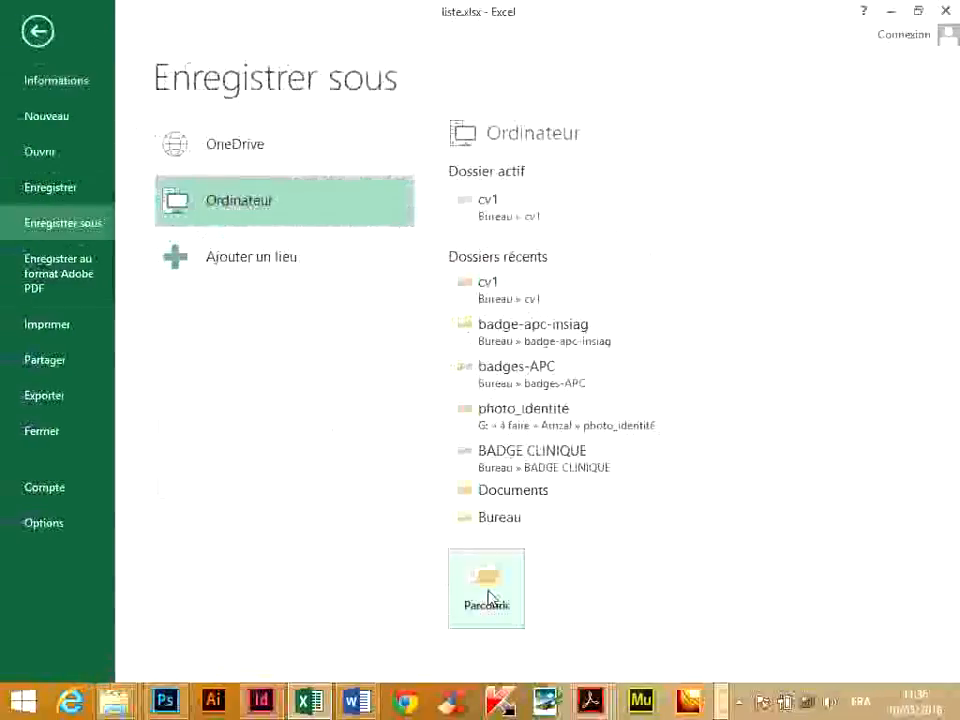
click(489, 596)
click(264, 347)
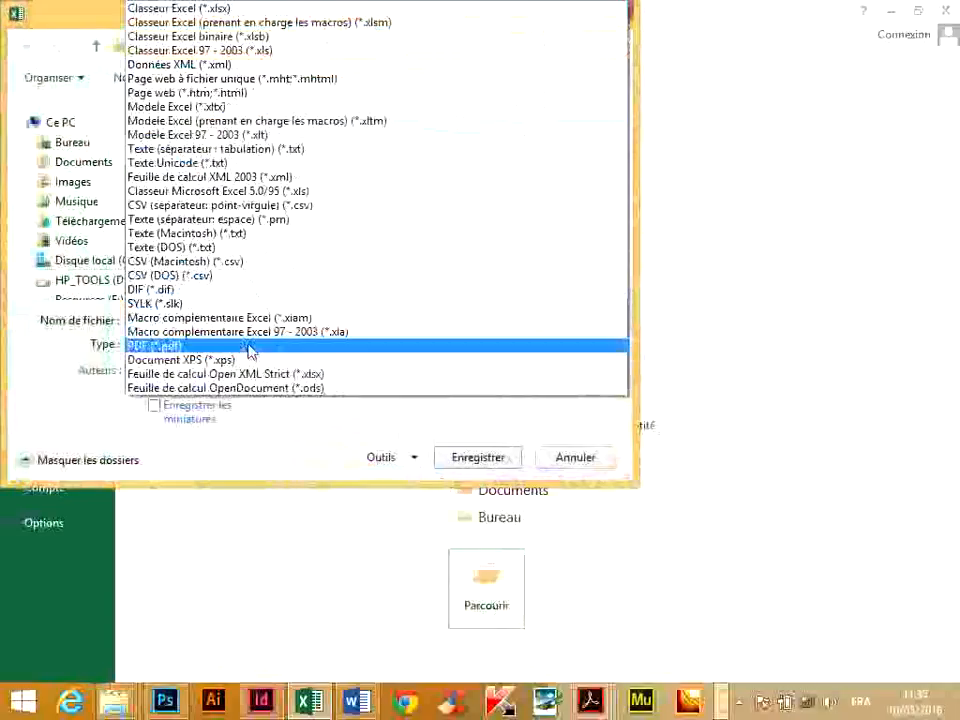
click(203, 162)
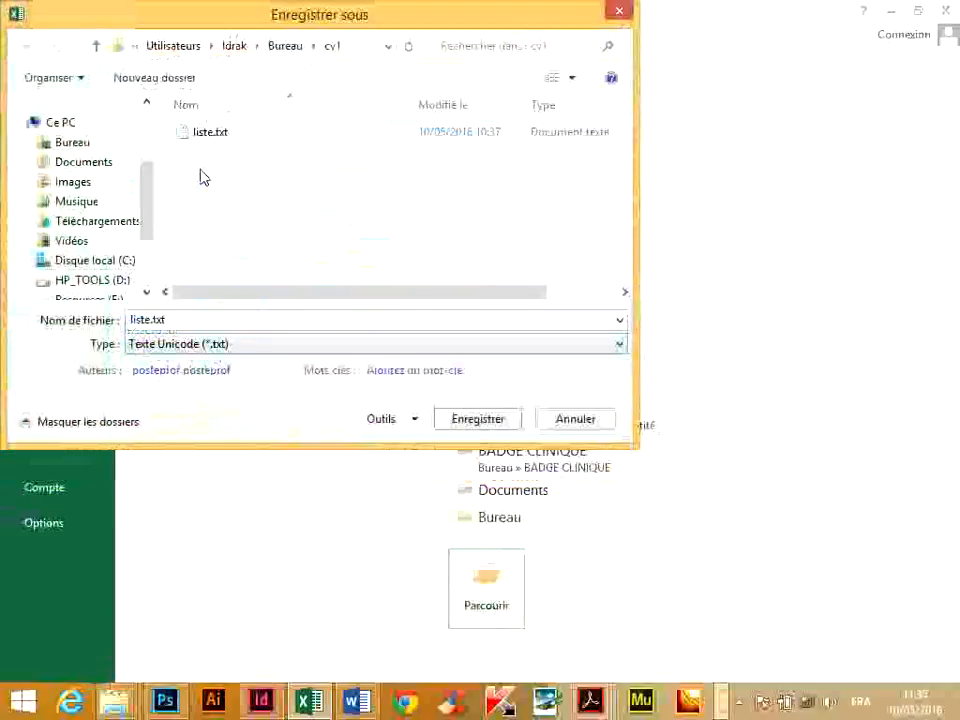
click(474, 420)
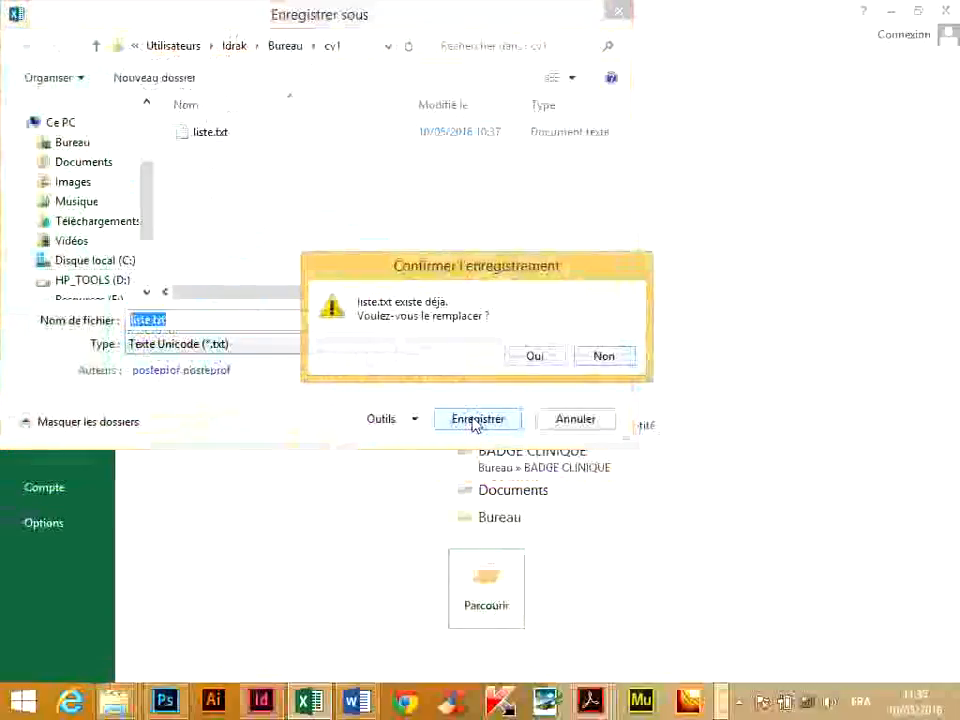
click(549, 364)
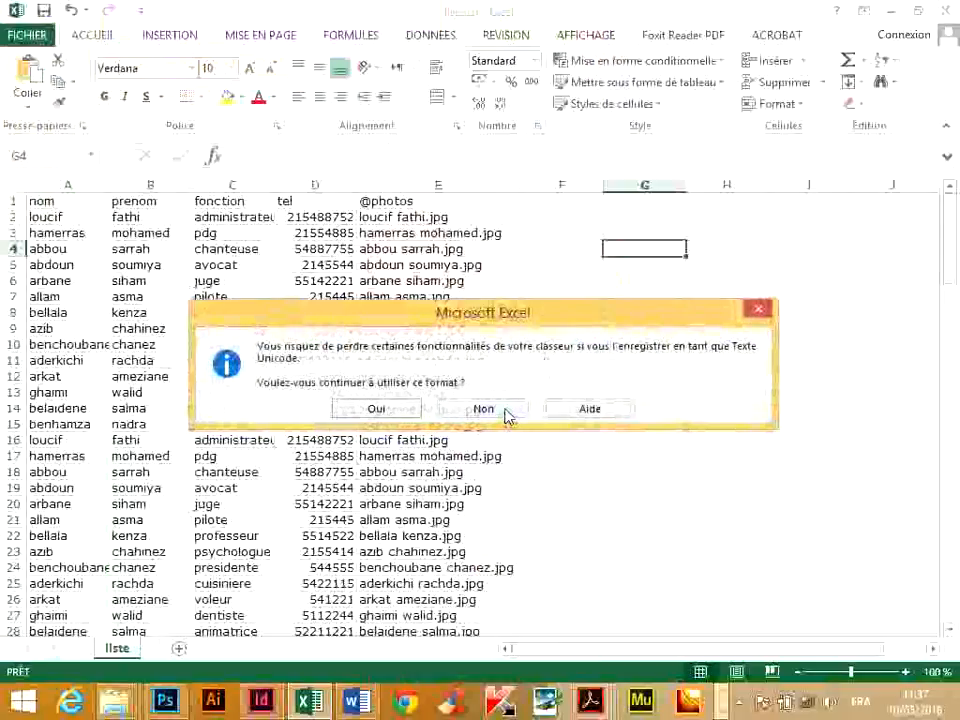
click(484, 409)
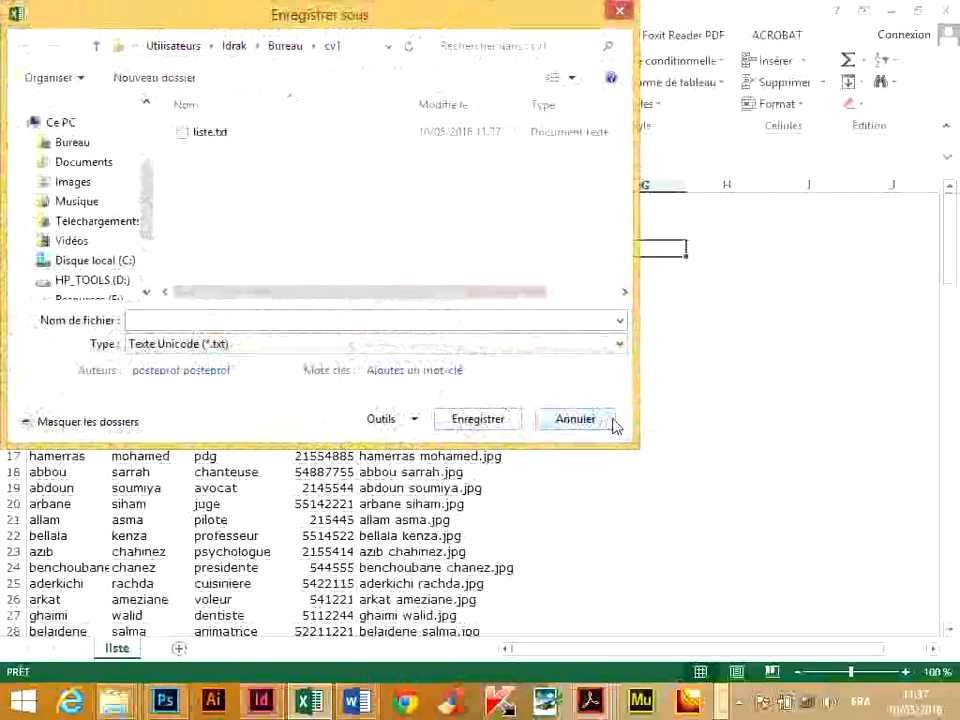
click(604, 424)
Save the list as tab-delimited text over the existing liste.txt in the cv1 folder, and dismiss the remaining save dialog.
click(22, 42)
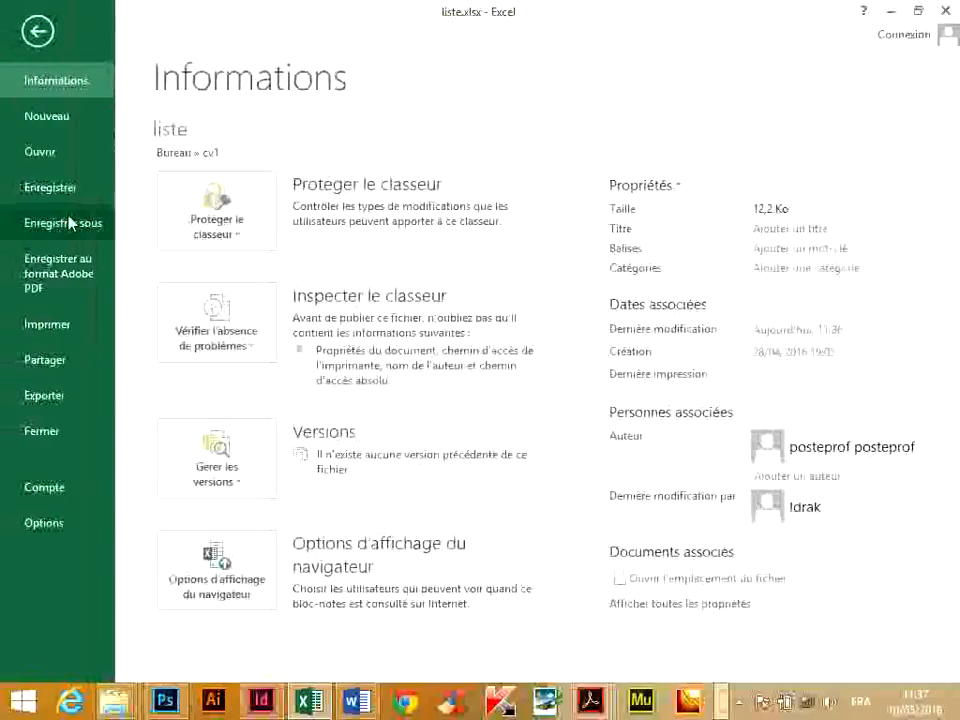
click(70, 222)
click(499, 576)
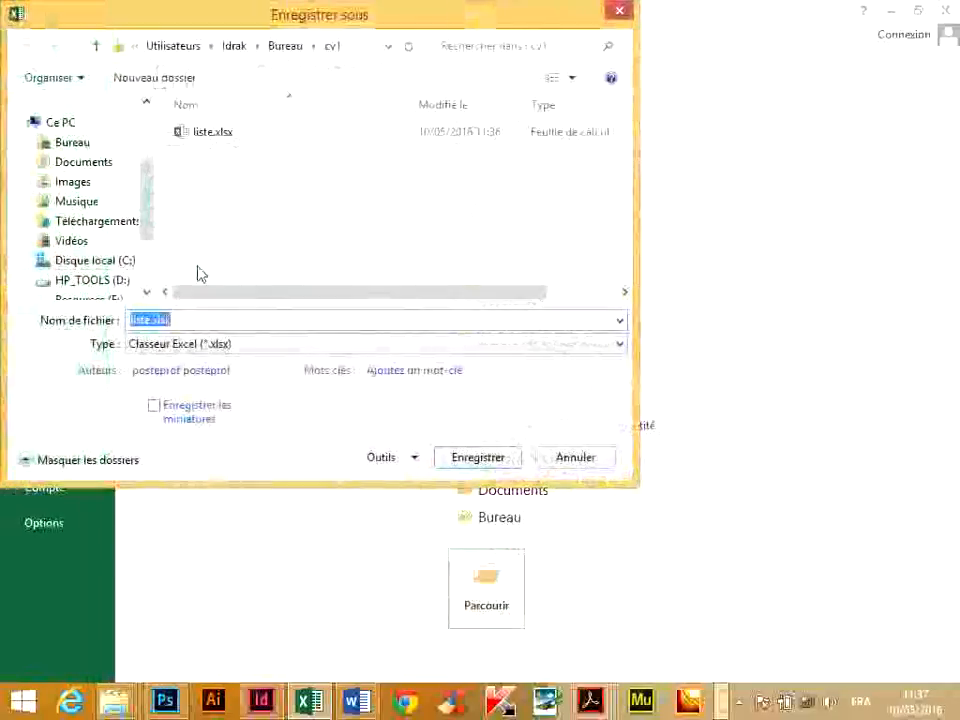
click(210, 343)
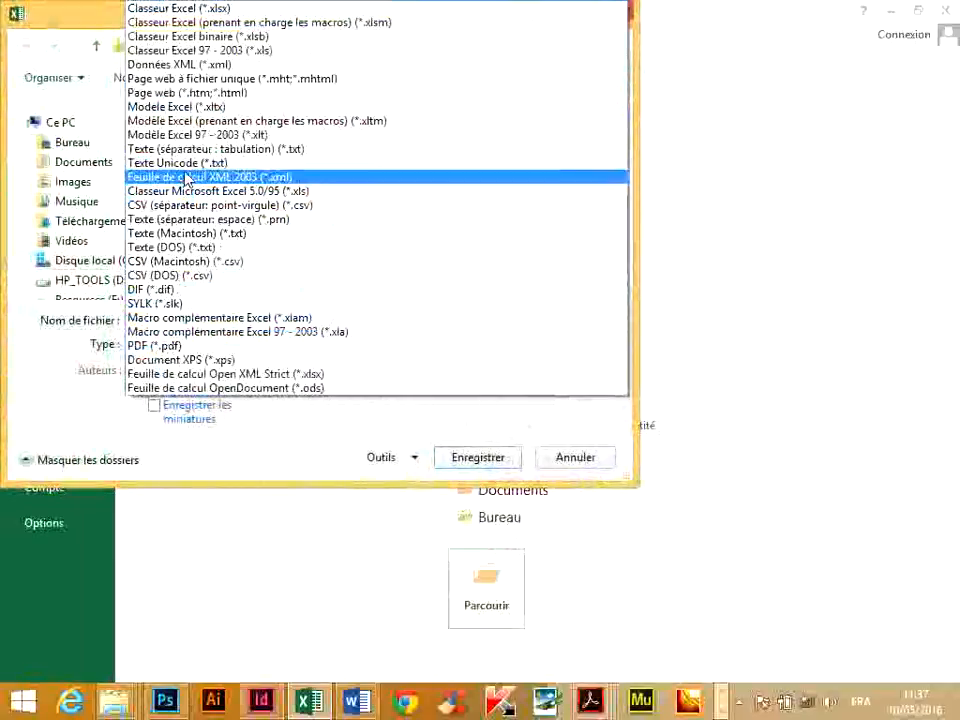
click(183, 148)
click(477, 418)
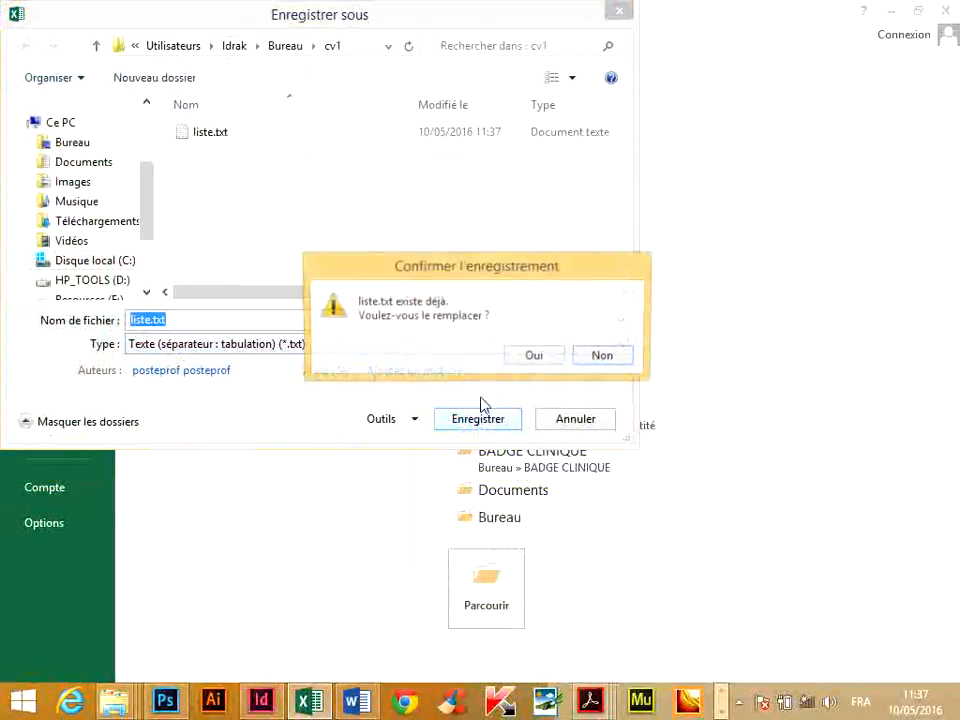
click(537, 359)
click(483, 421)
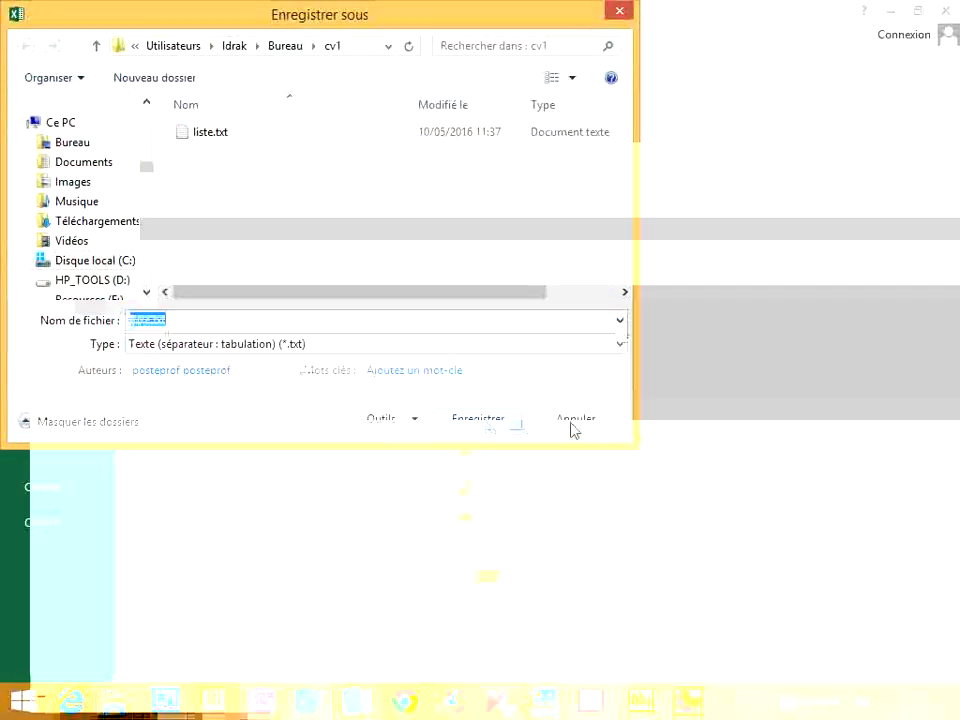
click(590, 364)
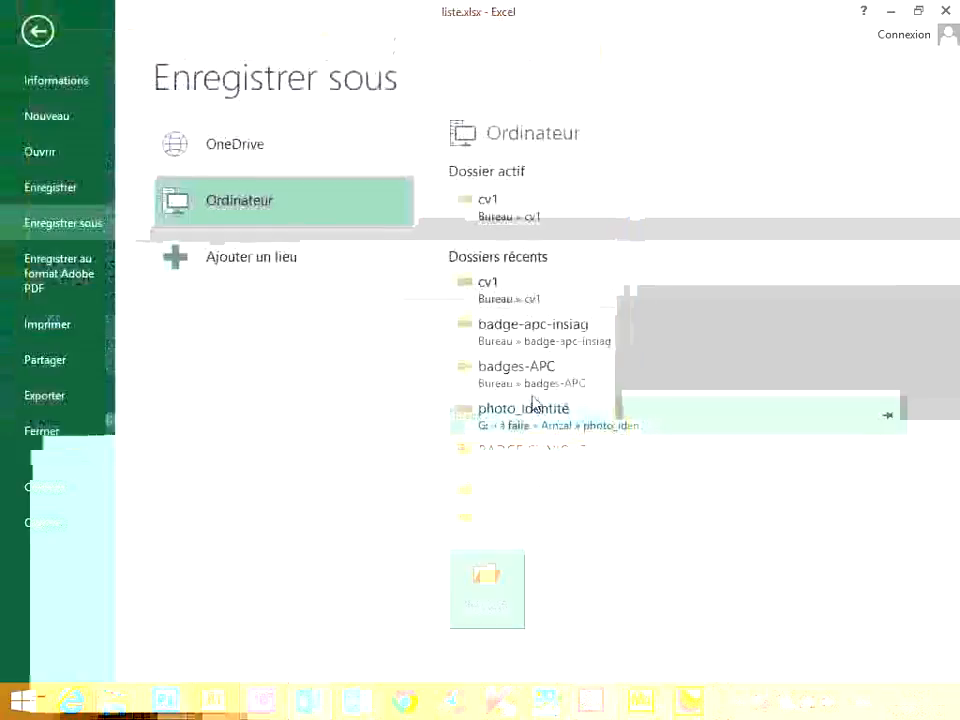
Close liste.xlsx without saving further changes and return to InDesign.
click(945, 10)
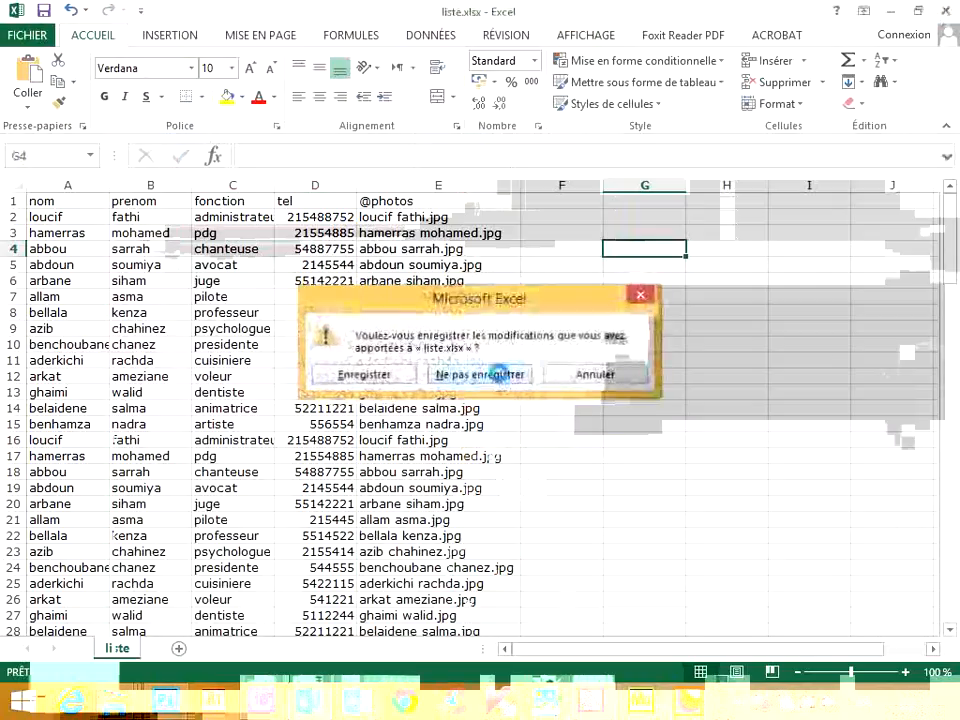
click(515, 374)
click(497, 370)
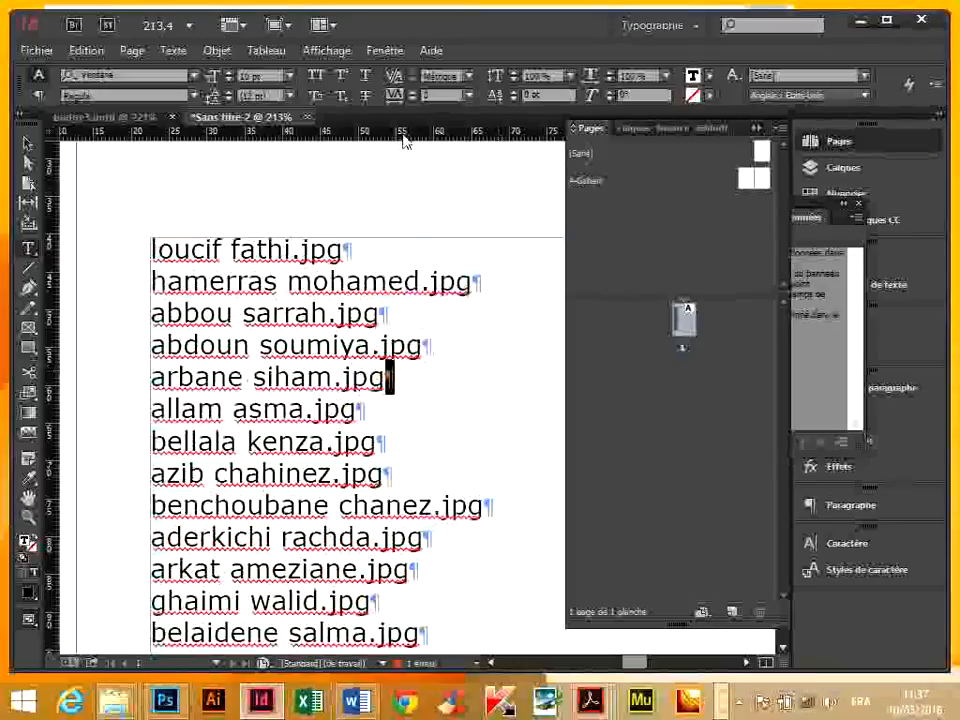
Close the untitled InDesign document holding the file names without saving, activate the Selection tool in badge3.indd and minimize InDesign.
click(307, 117)
click(574, 373)
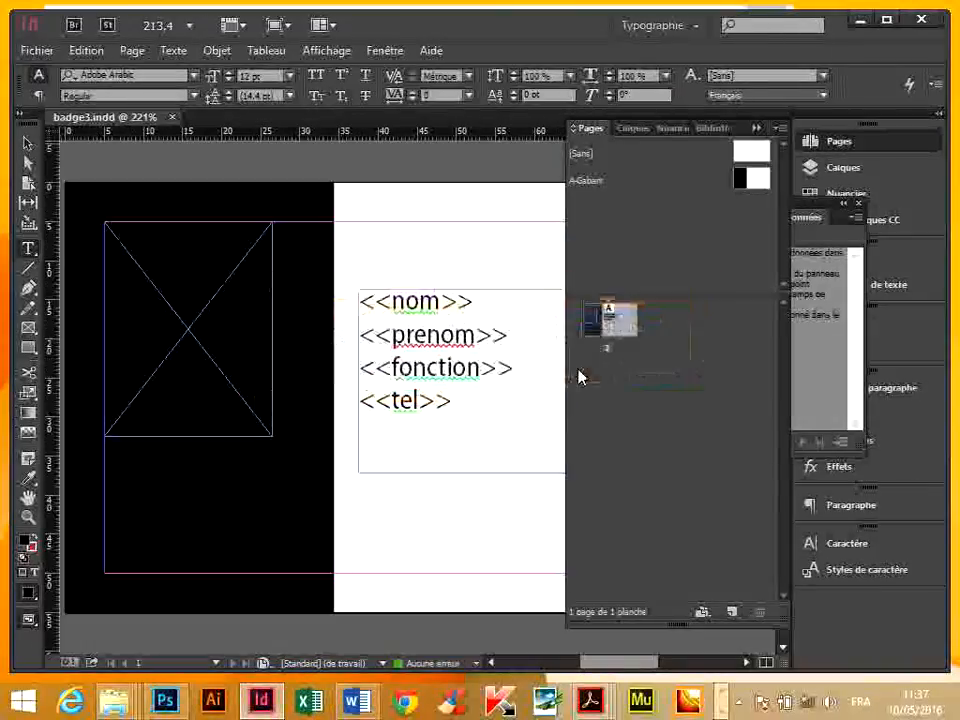
click(24, 143)
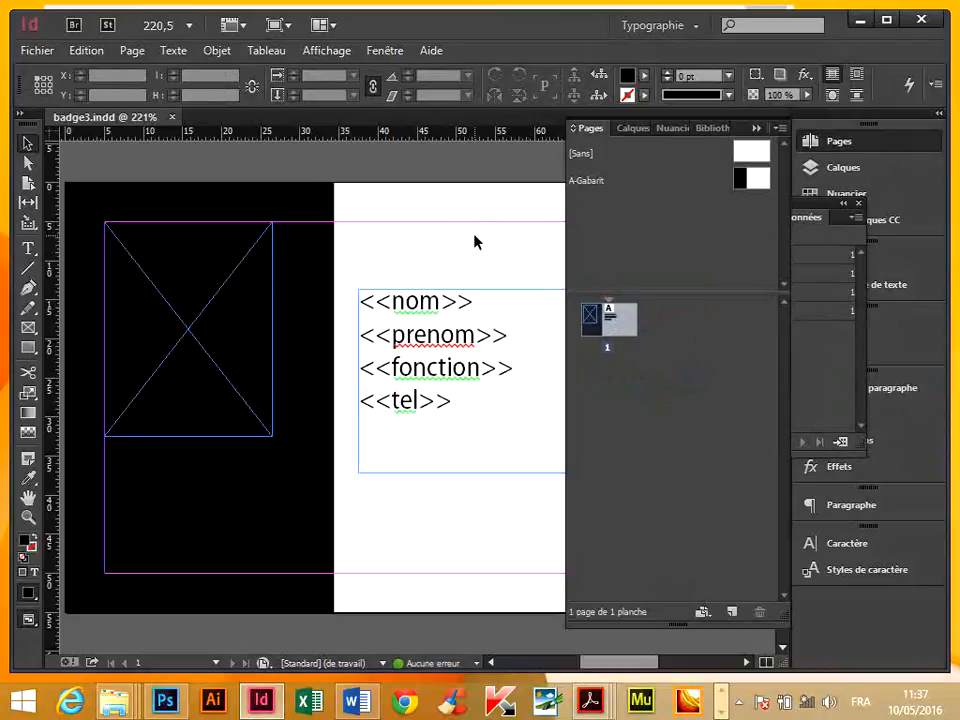
click(857, 19)
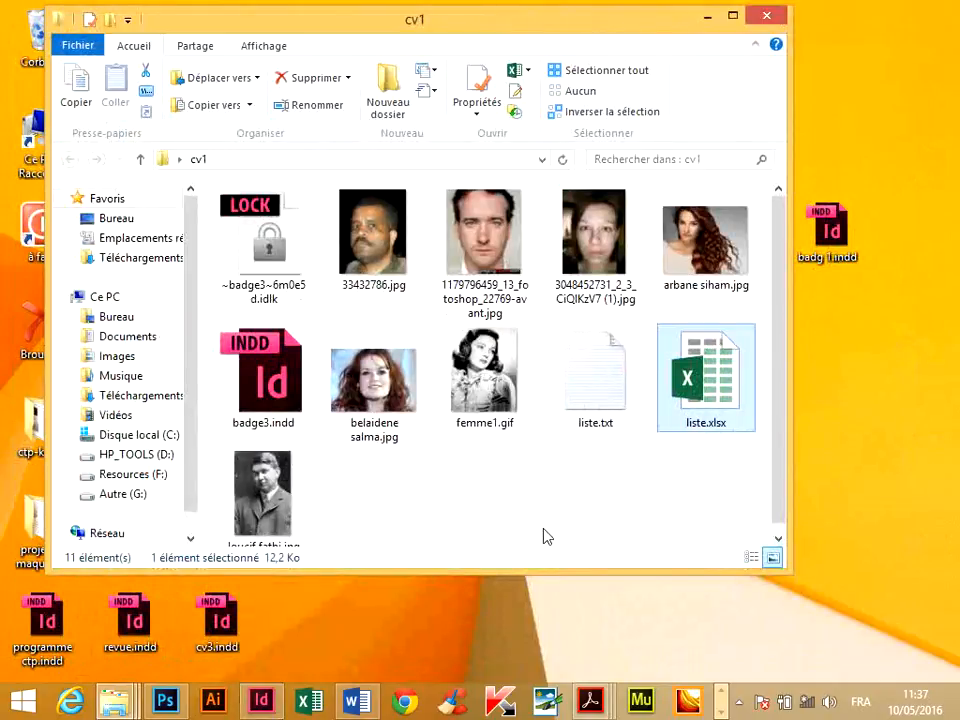
double_click(727, 376)
click(449, 229)
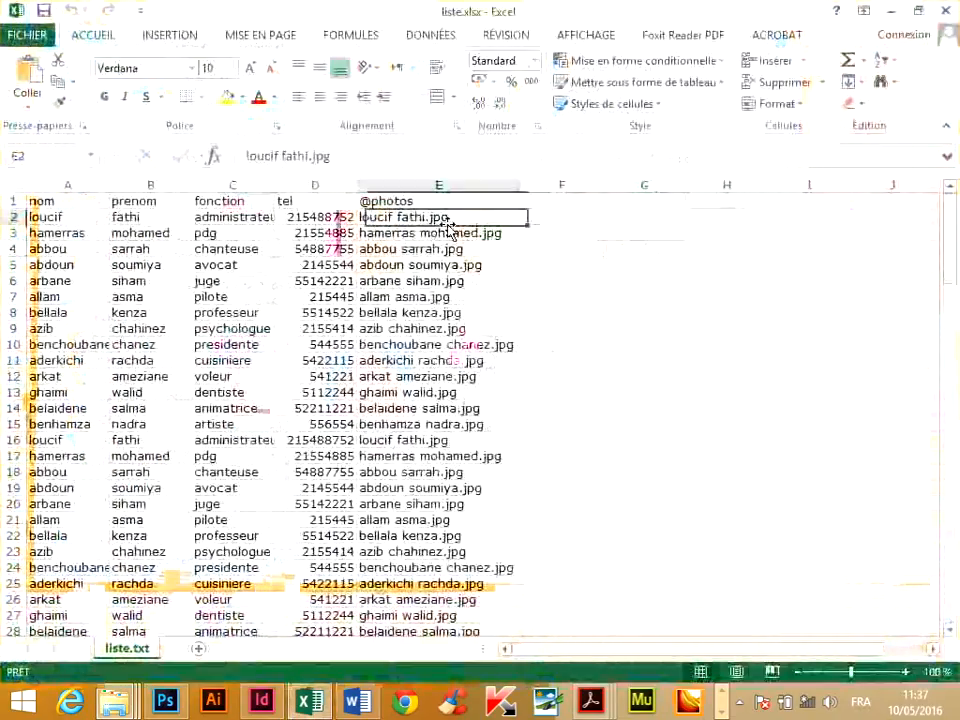
key(ctrl+Down)
middle_click(469, 255)
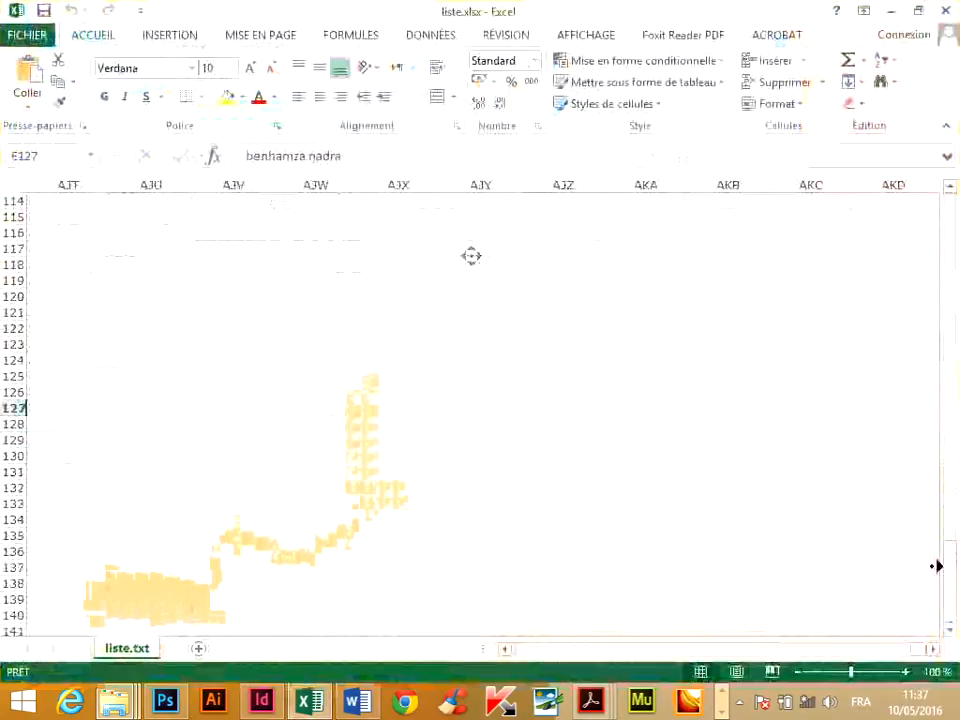
click(936, 566)
drag(953, 570, 952, 187)
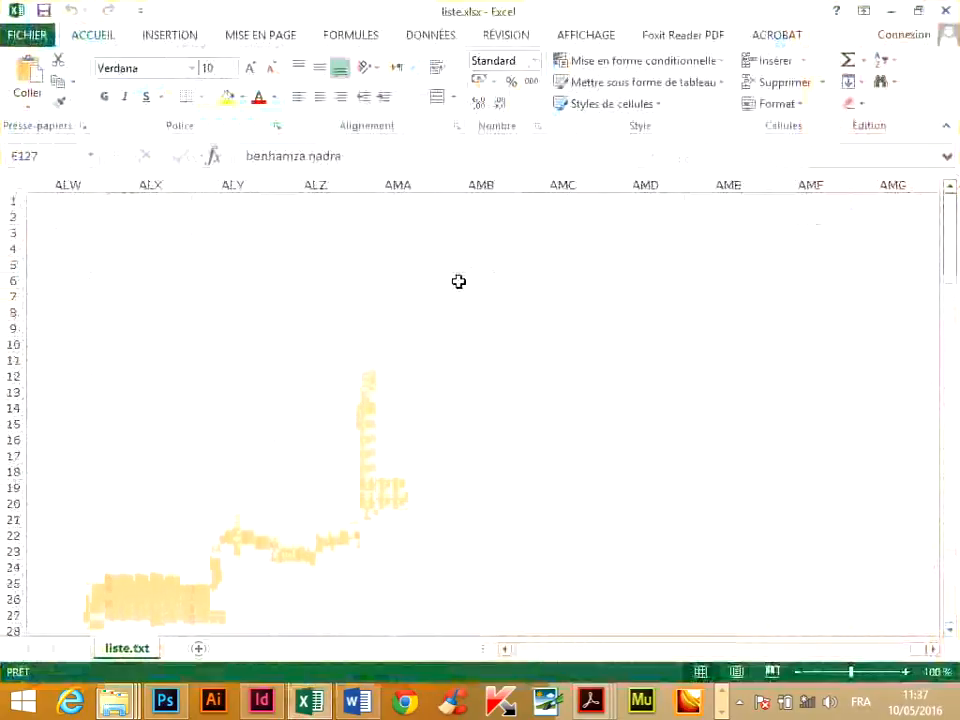
click(312, 332)
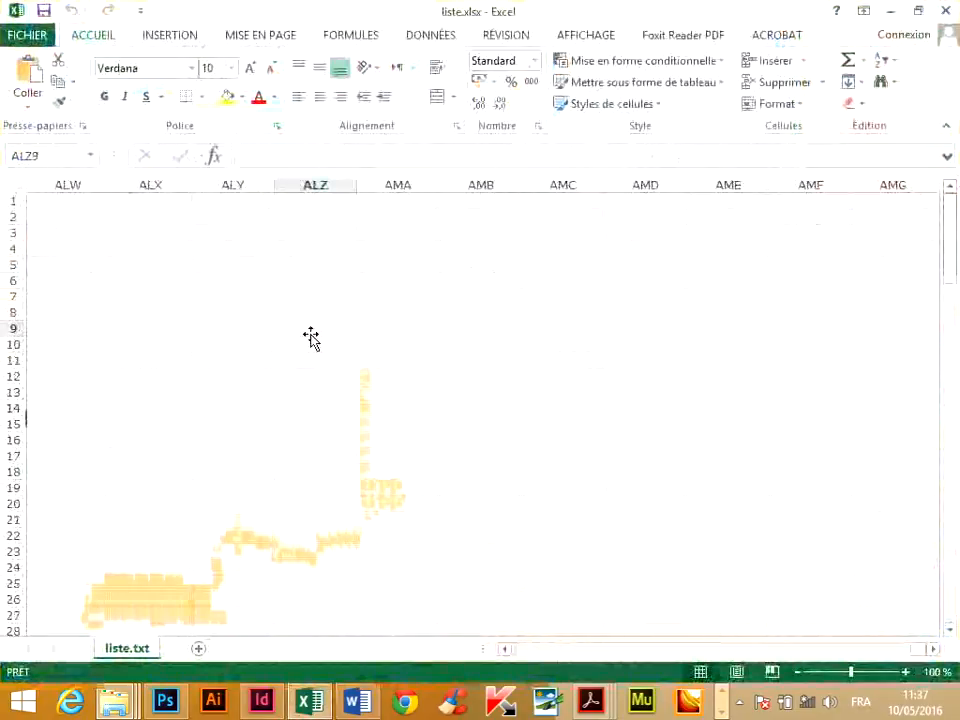
click(27, 34)
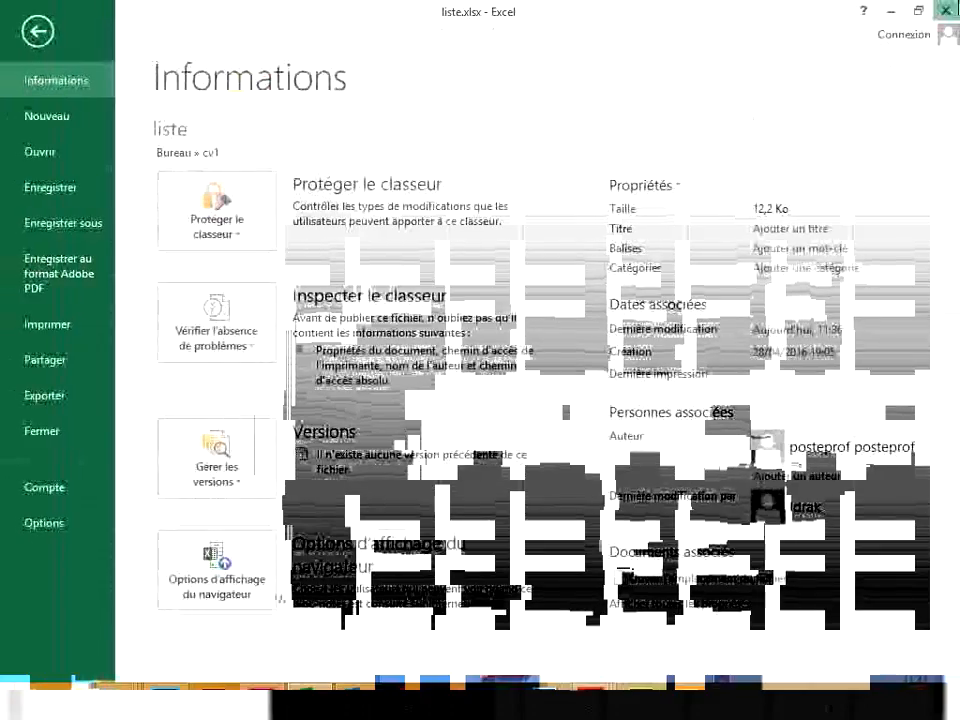
click(945, 10)
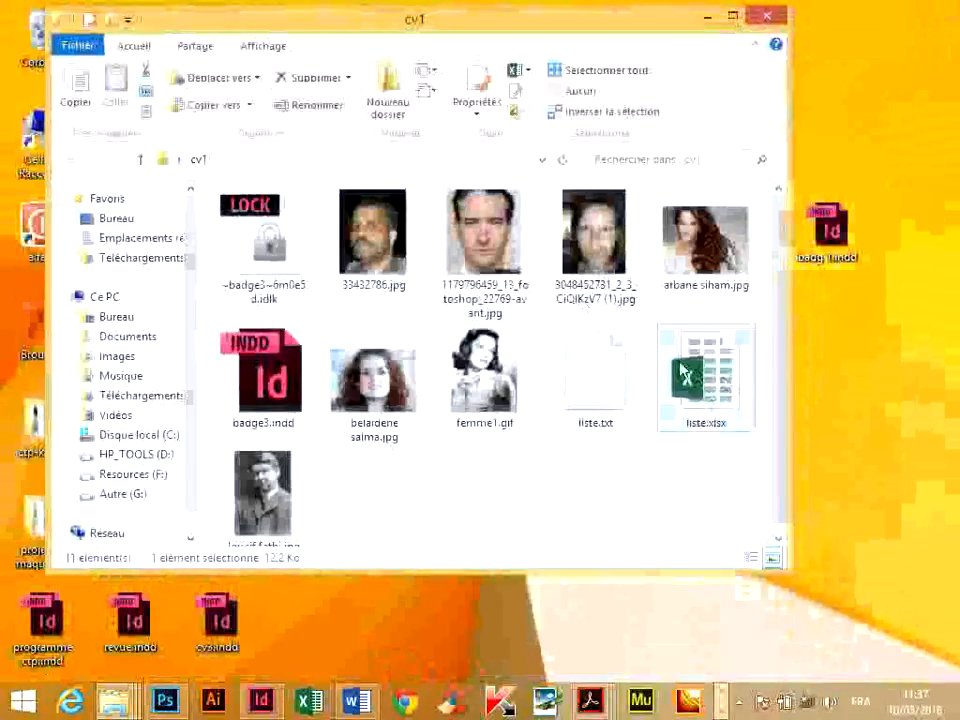
Reopen liste.xlsx from the cv1 folder and copy the full file name text inside cell E2.
double_click(733, 385)
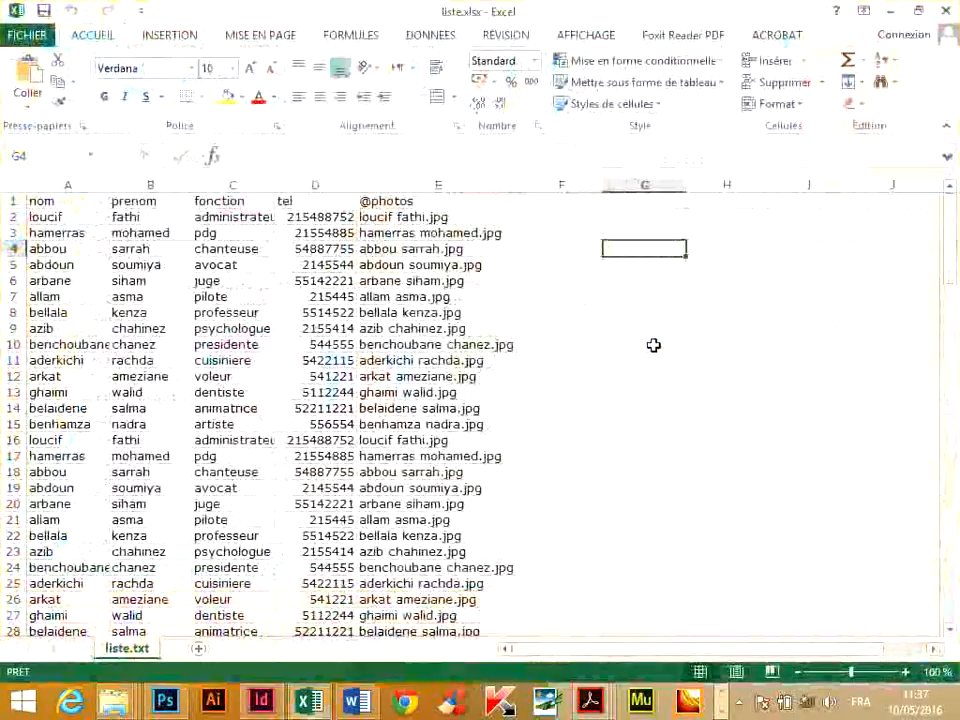
double_click(457, 217)
drag(457, 217, 359, 217)
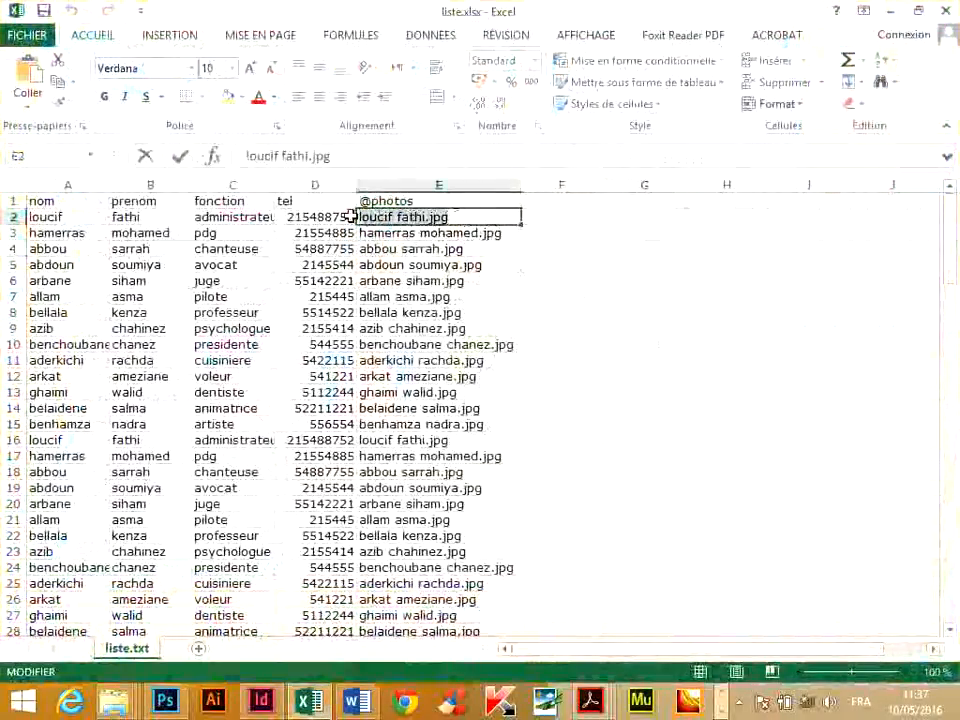
right_click(404, 221)
click(432, 257)
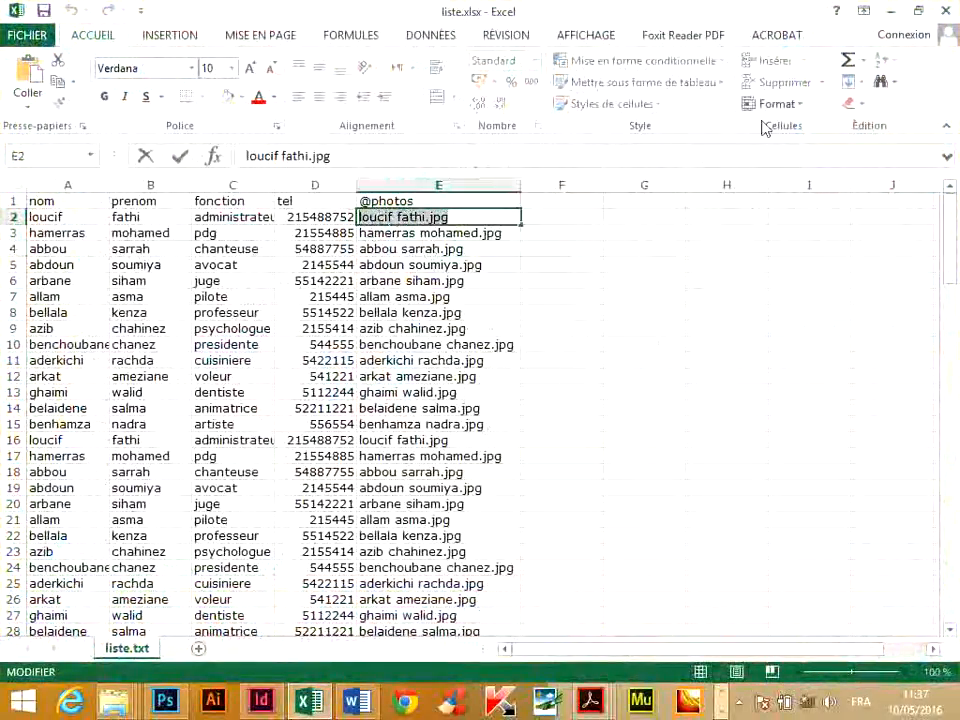
In the cv1 folder, rename 33432786.jpg with the file name copied from cell E2, accepting the suggested "(2)" suffix.
click(889, 10)
click(363, 290)
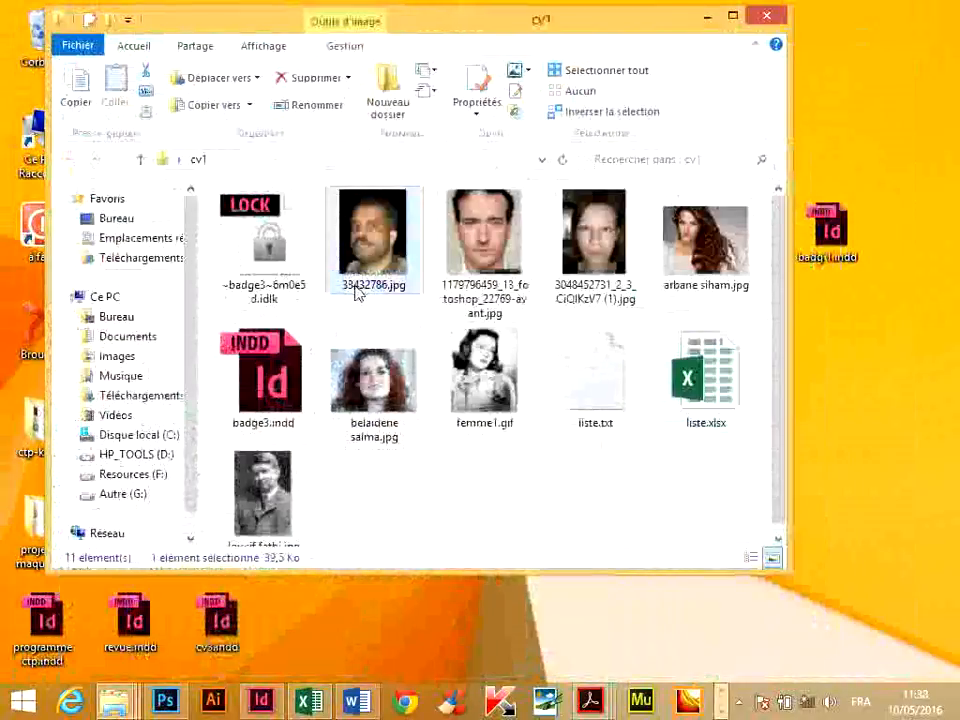
click(360, 287)
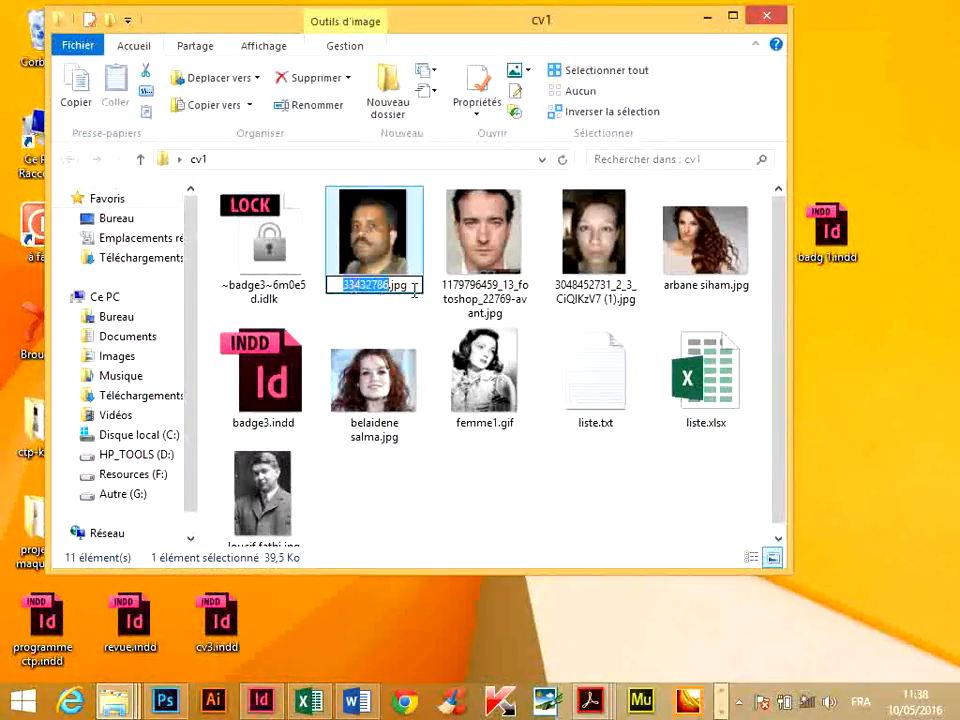
drag(414, 289, 295, 287)
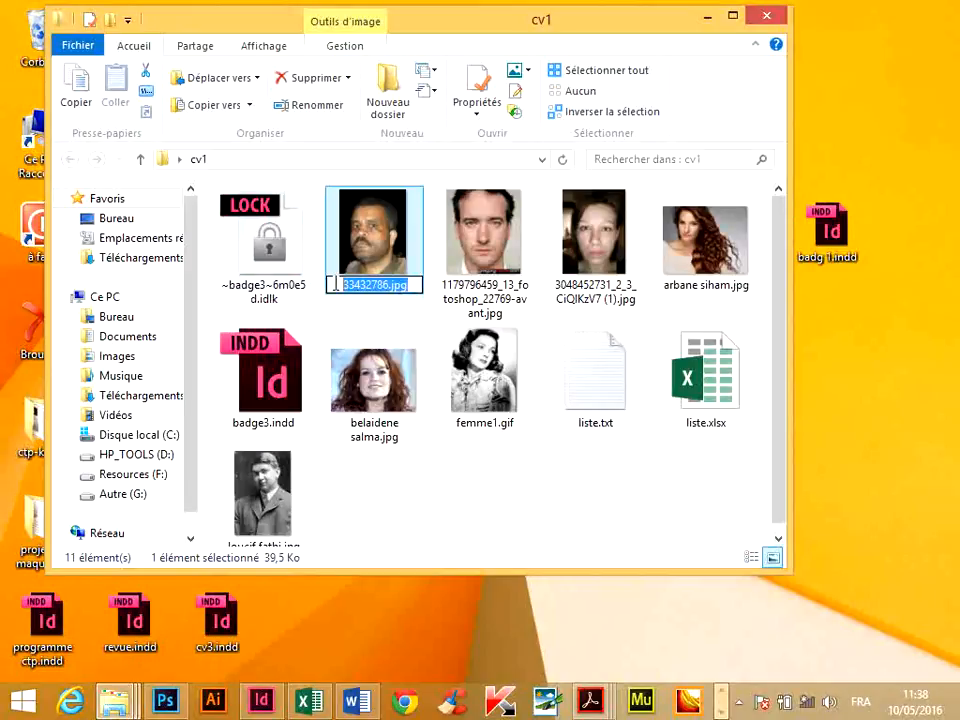
click(385, 285)
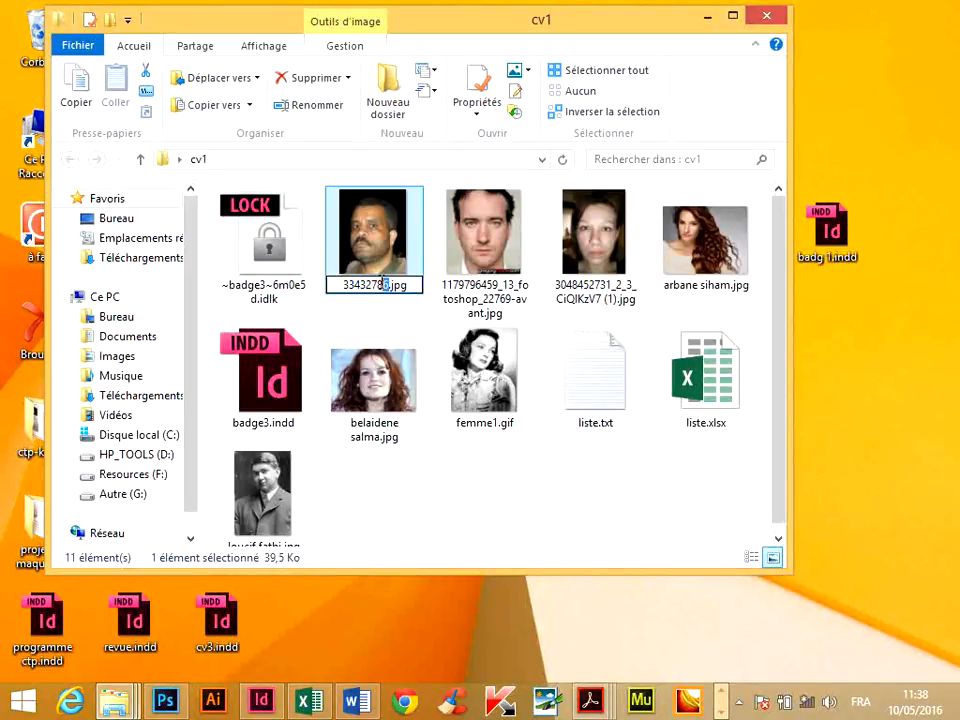
key(ctrl+v)
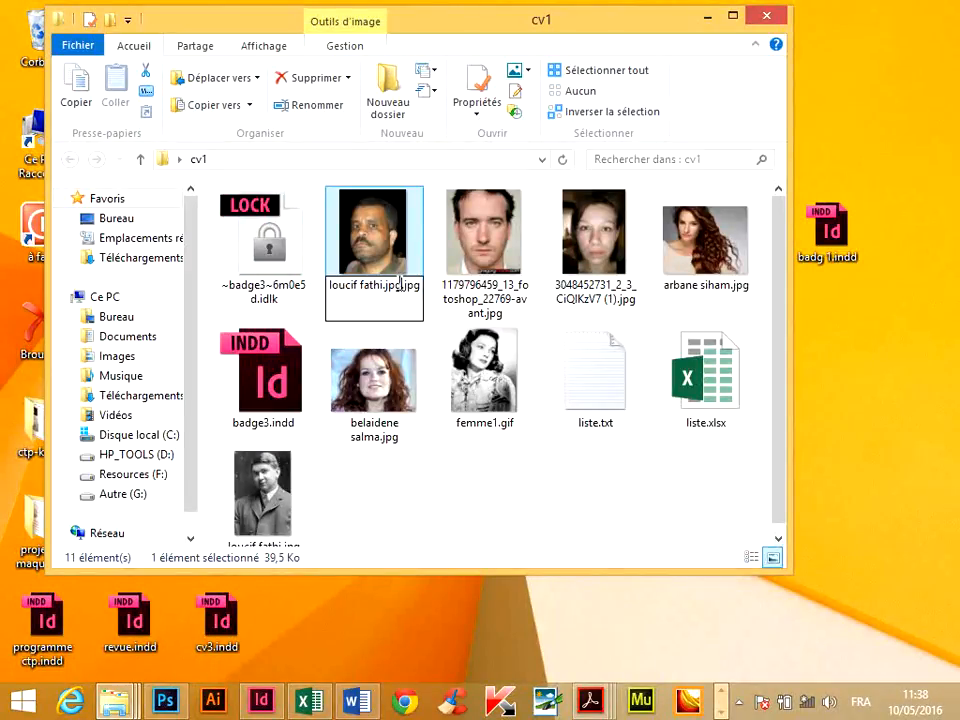
key(BackSpace)
key(BackSpace)
key(BackSpace)
key(BackSpace)
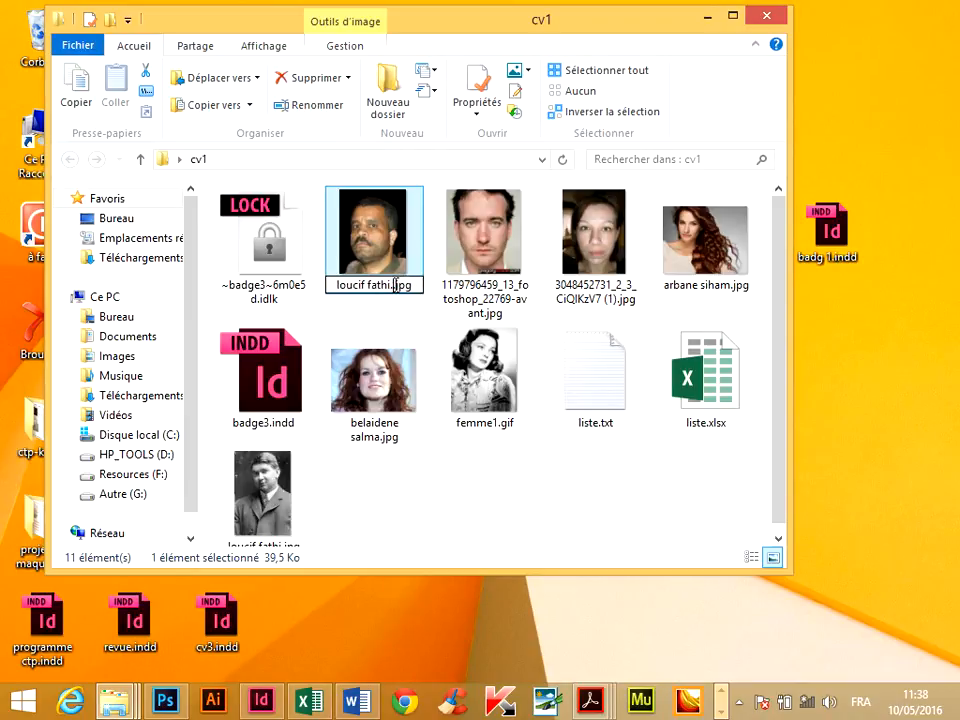
key(Return)
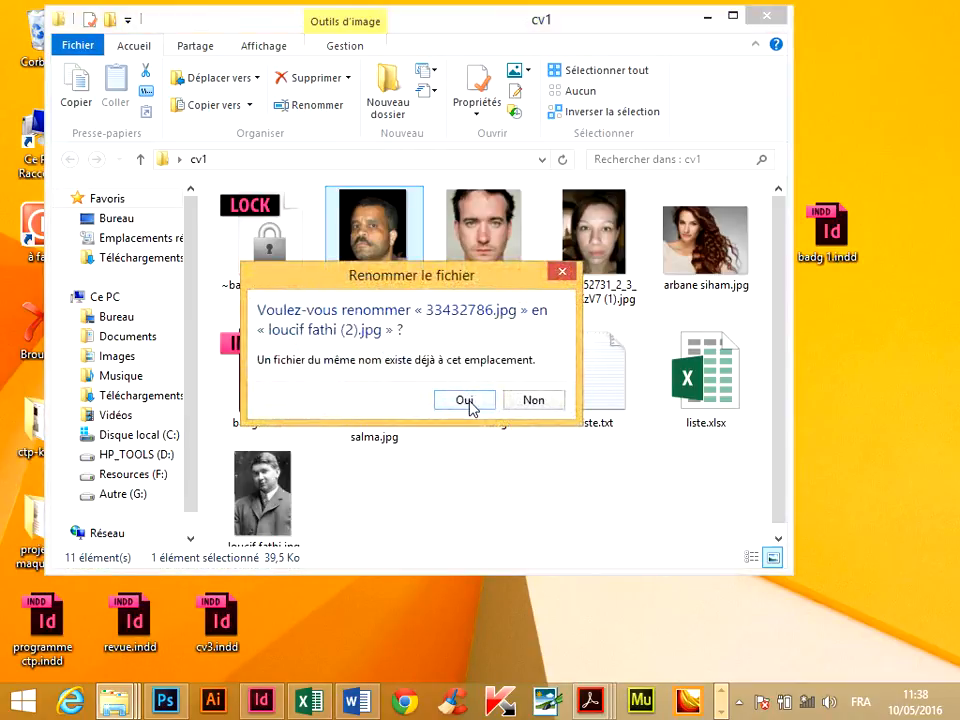
click(466, 400)
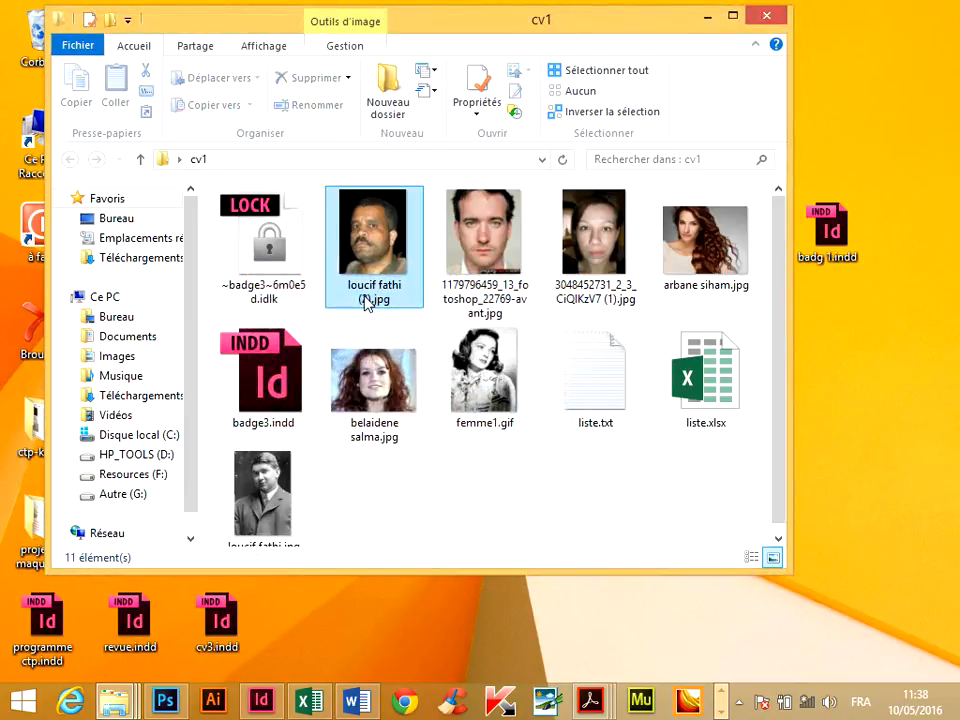
click(470, 300)
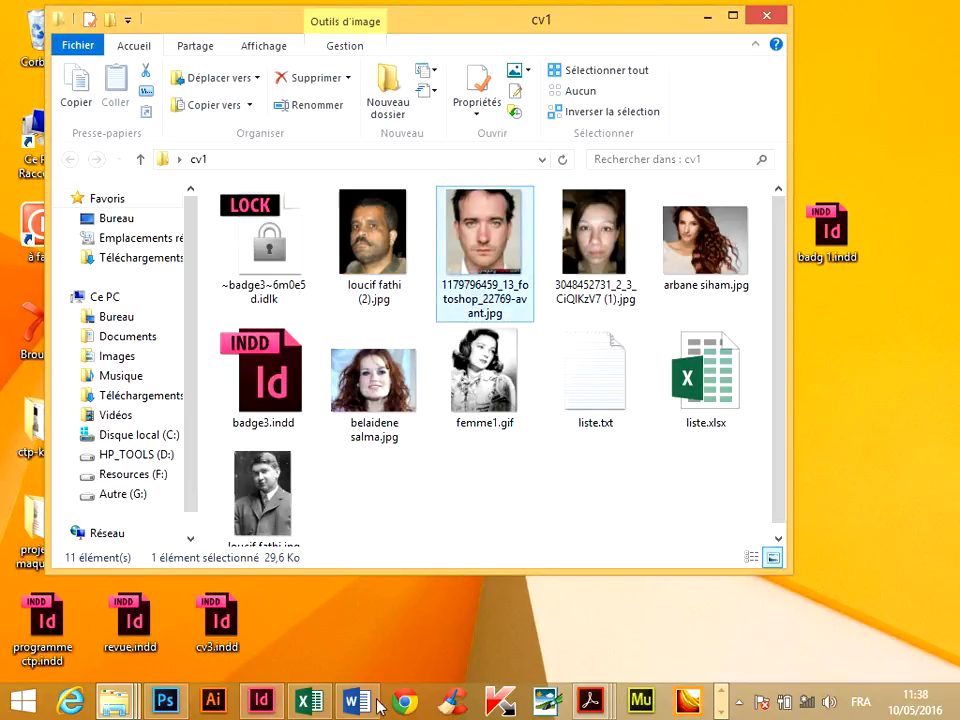
click(309, 702)
double_click(396, 232)
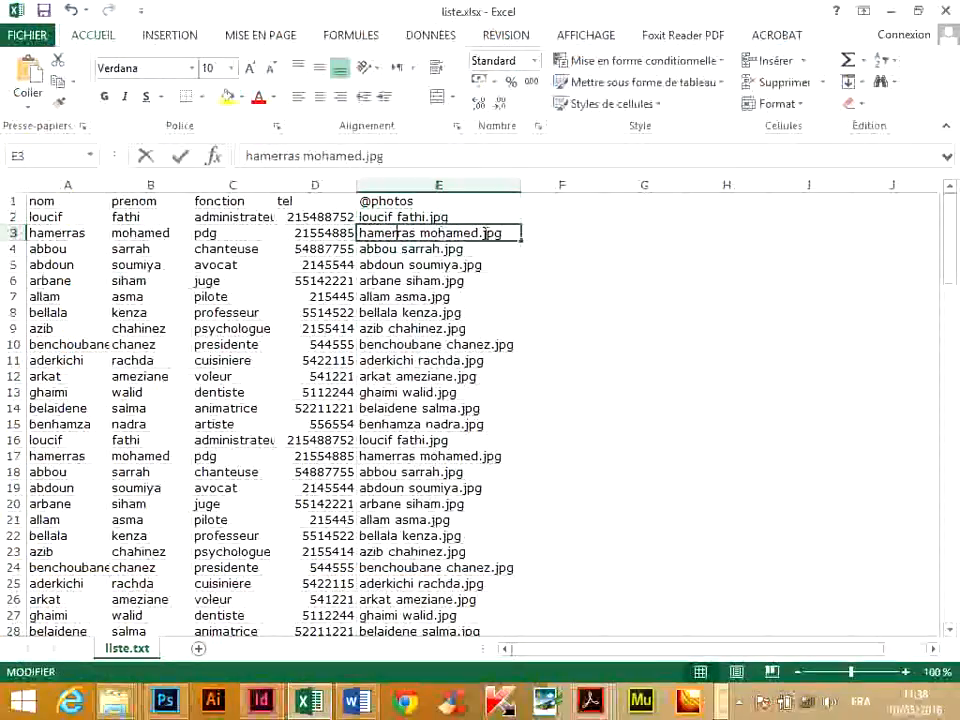
drag(516, 233, 299, 225)
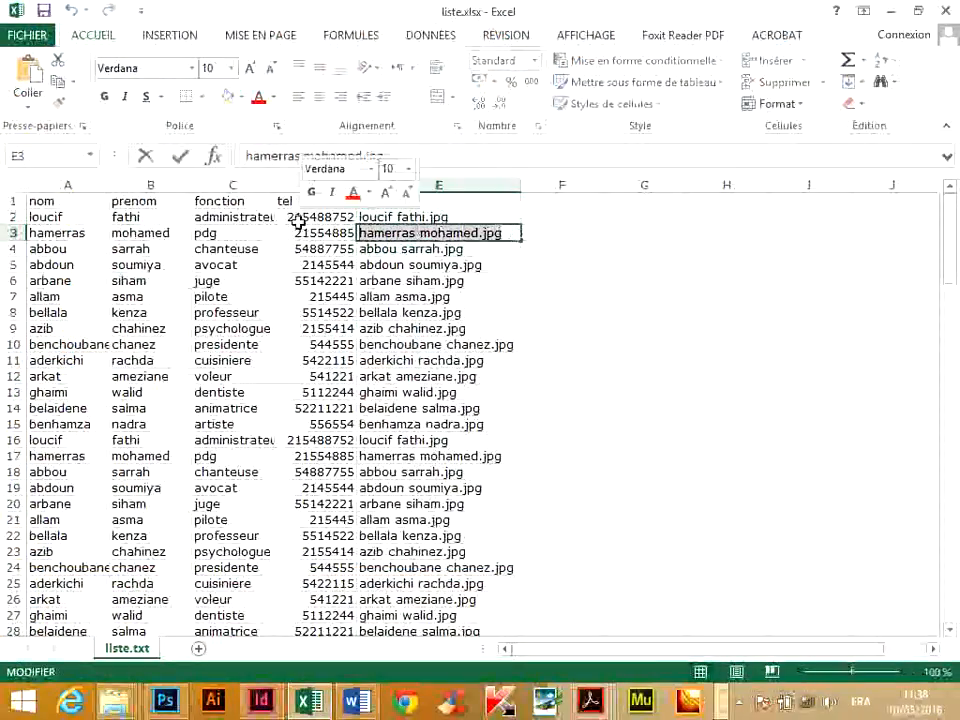
click(848, 260)
click(892, 11)
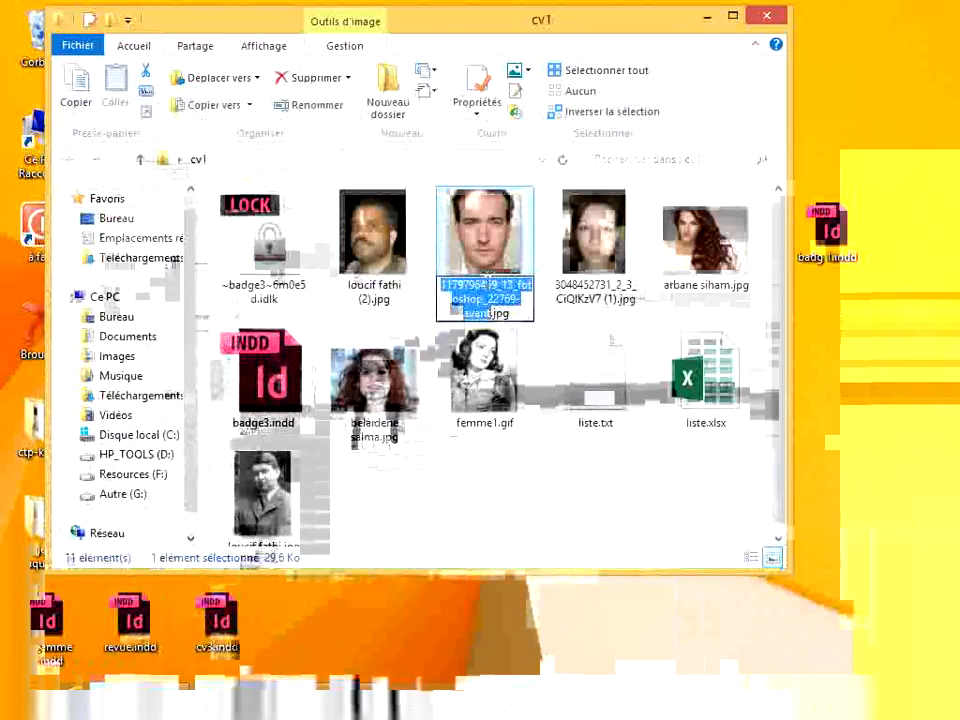
key(ctrl+v)
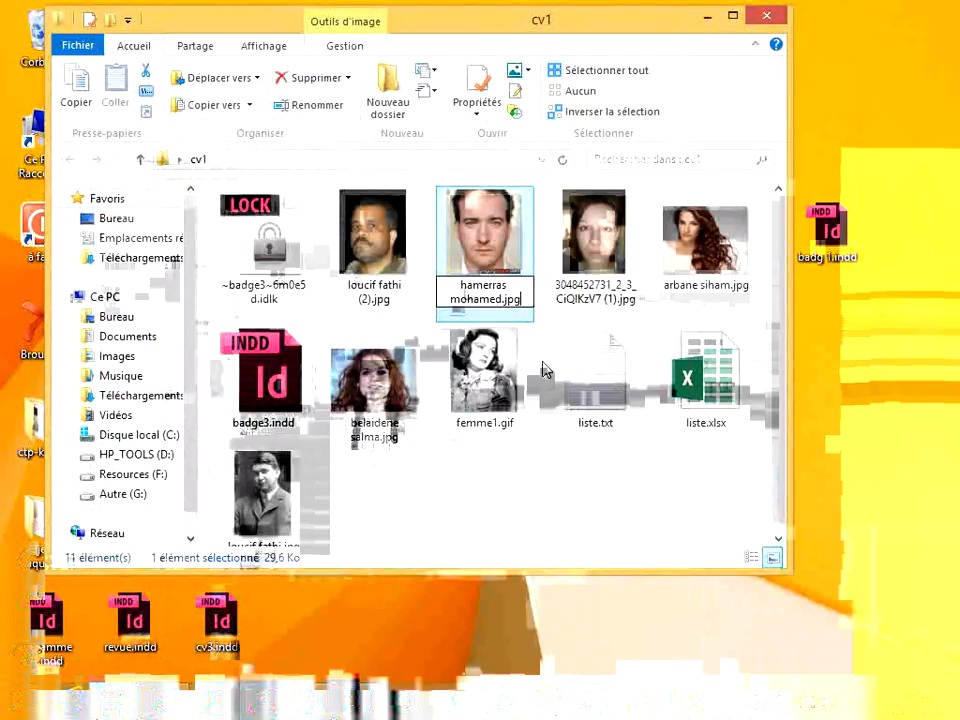
click(575, 464)
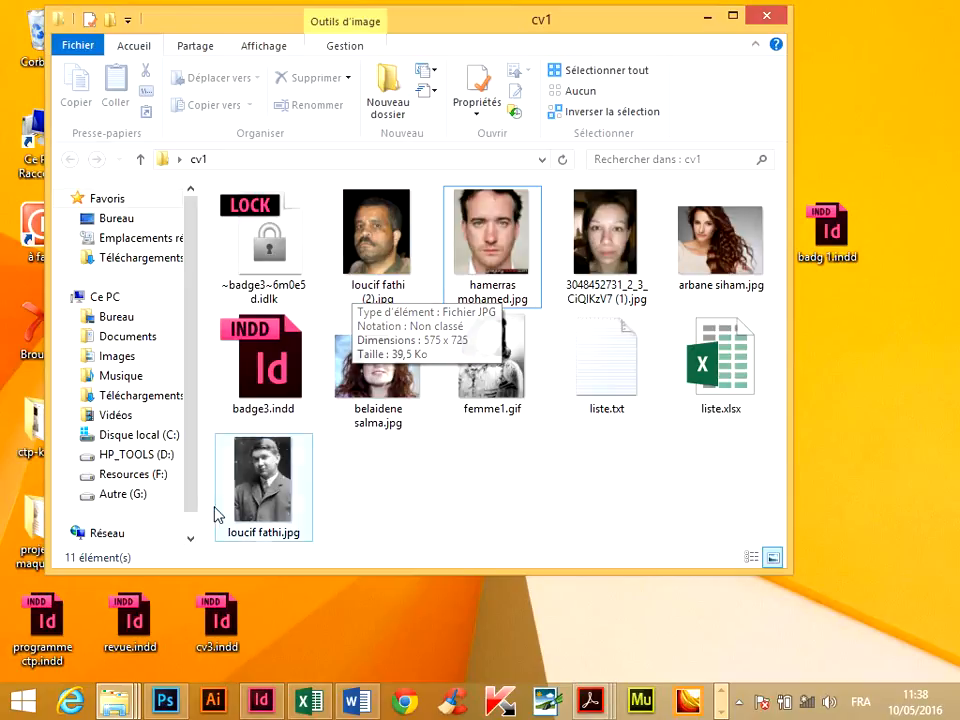
Copy the full file name text inside cell E4 of liste.xlsx and return to the cv1 folder.
click(314, 698)
click(362, 242)
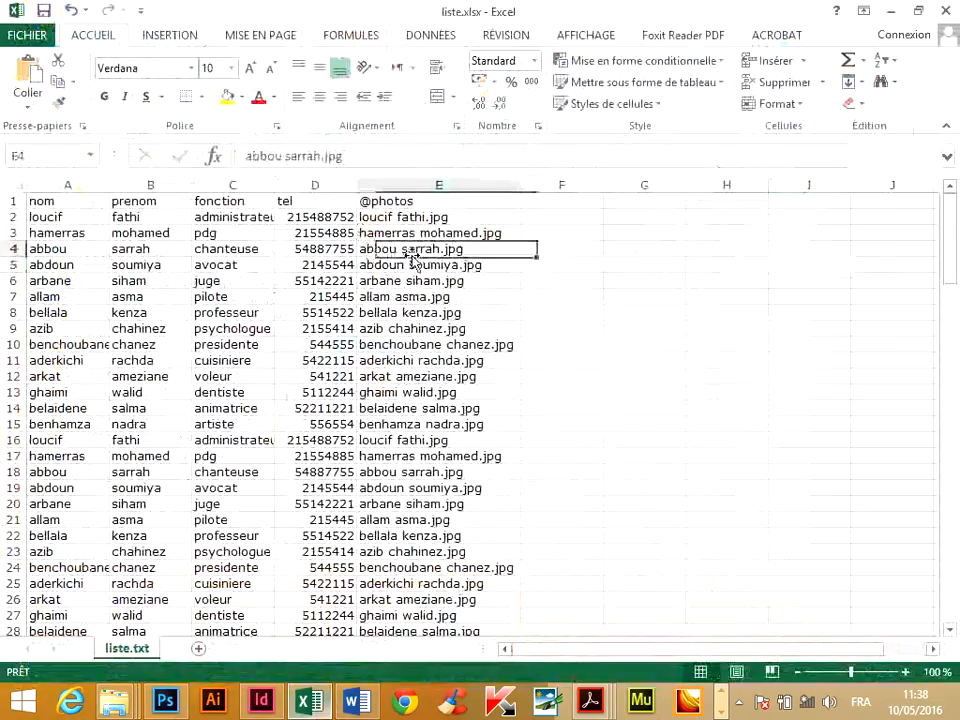
key(ctrl+Down)
drag(952, 570, 952, 200)
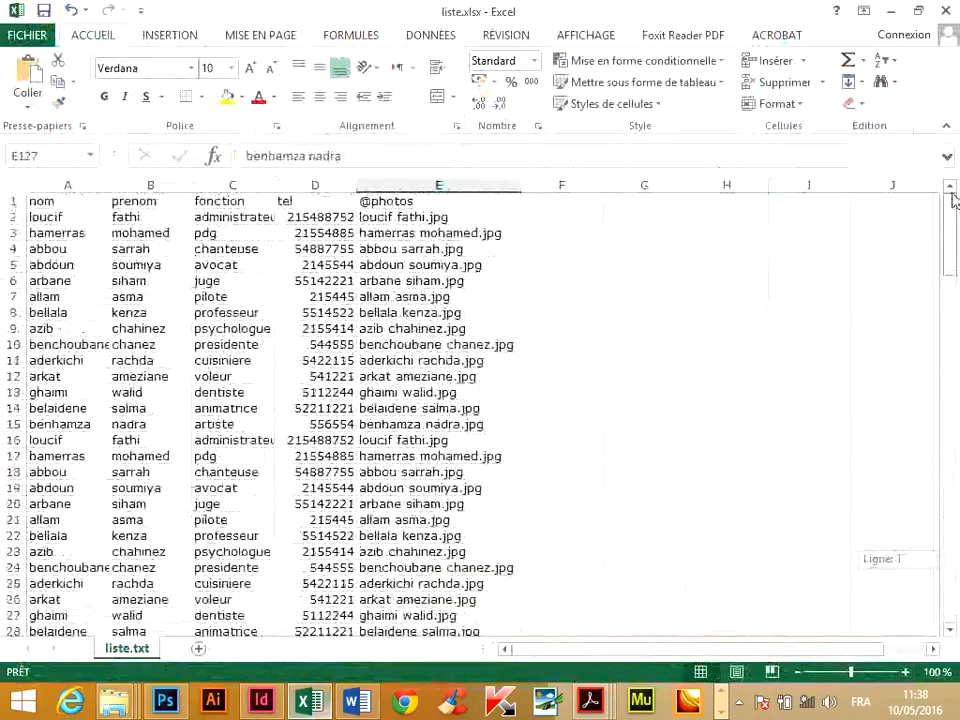
double_click(481, 248)
drag(467, 249, 318, 231)
key(ctrl+c)
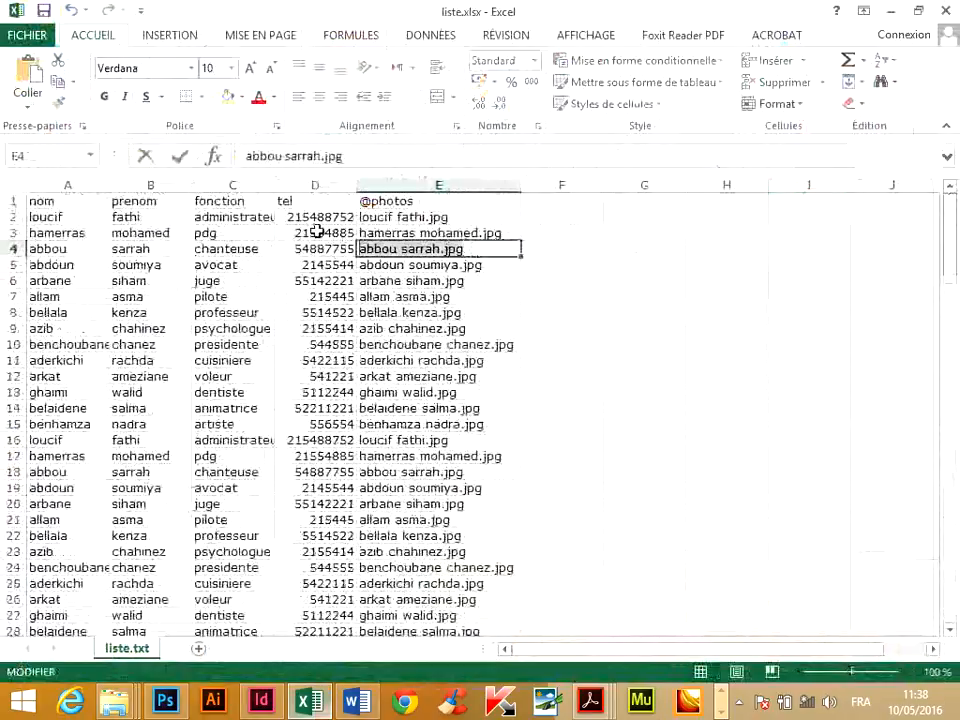
click(800, 396)
click(889, 11)
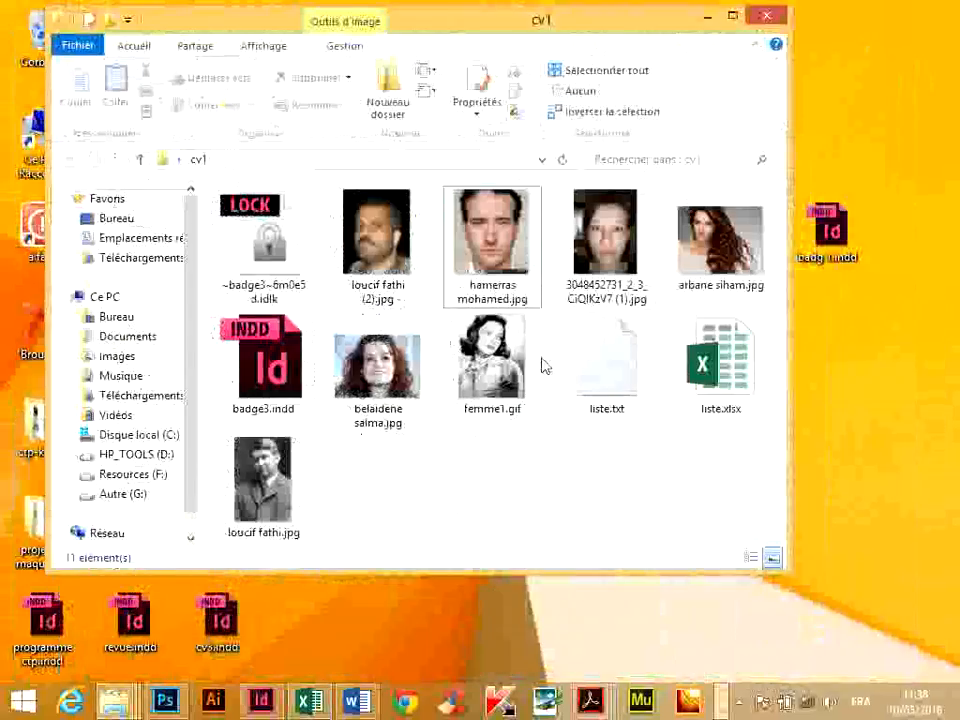
click(599, 294)
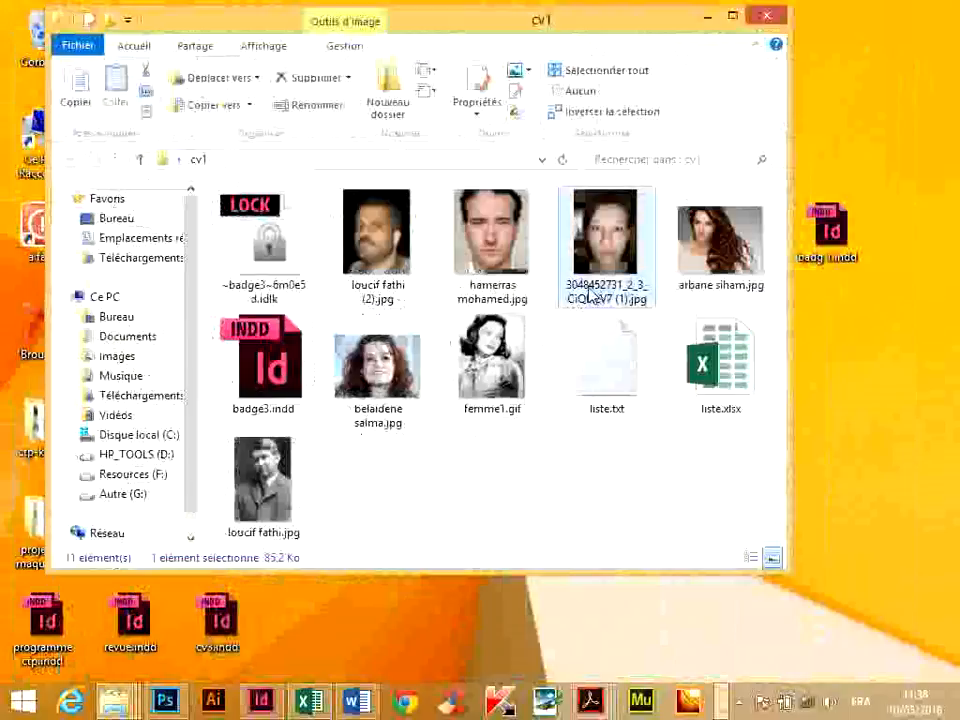
click(590, 292)
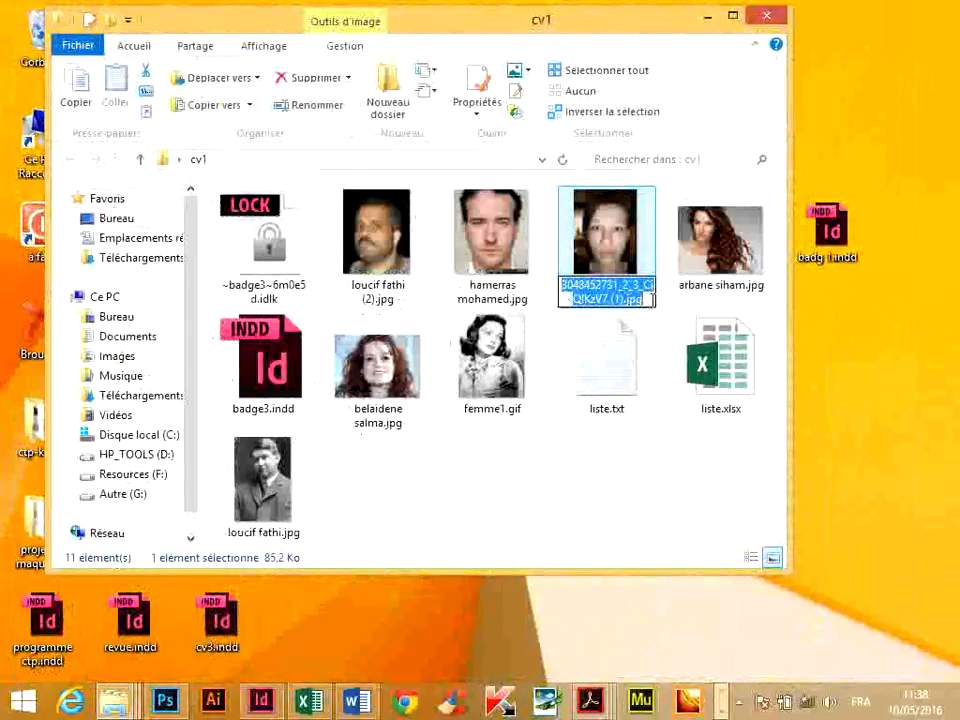
text(v)
key(ctrl+z)
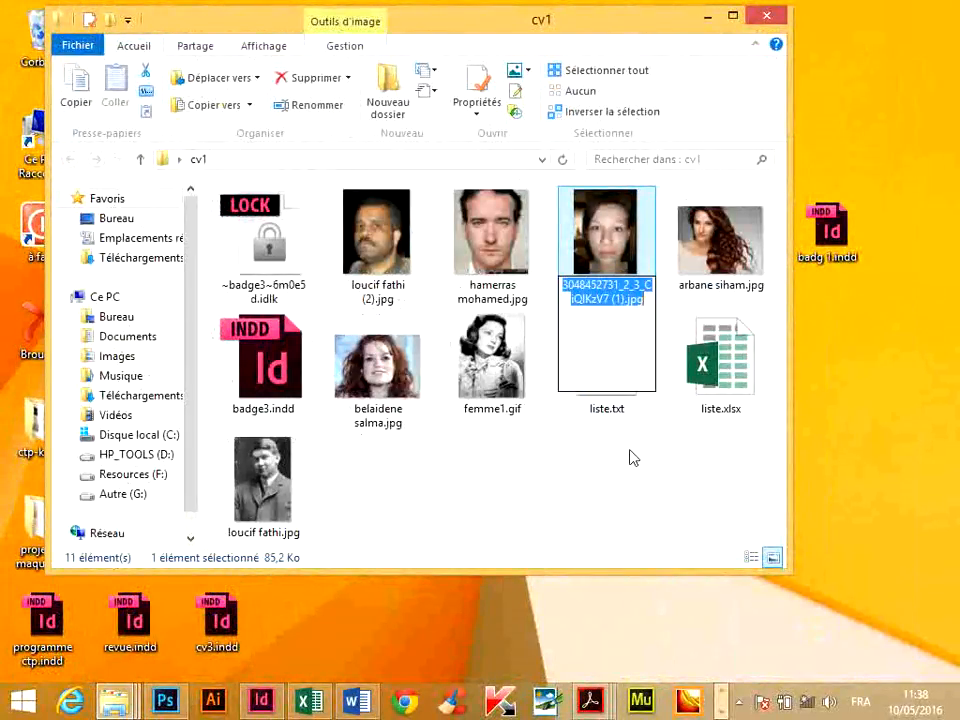
click(643, 306)
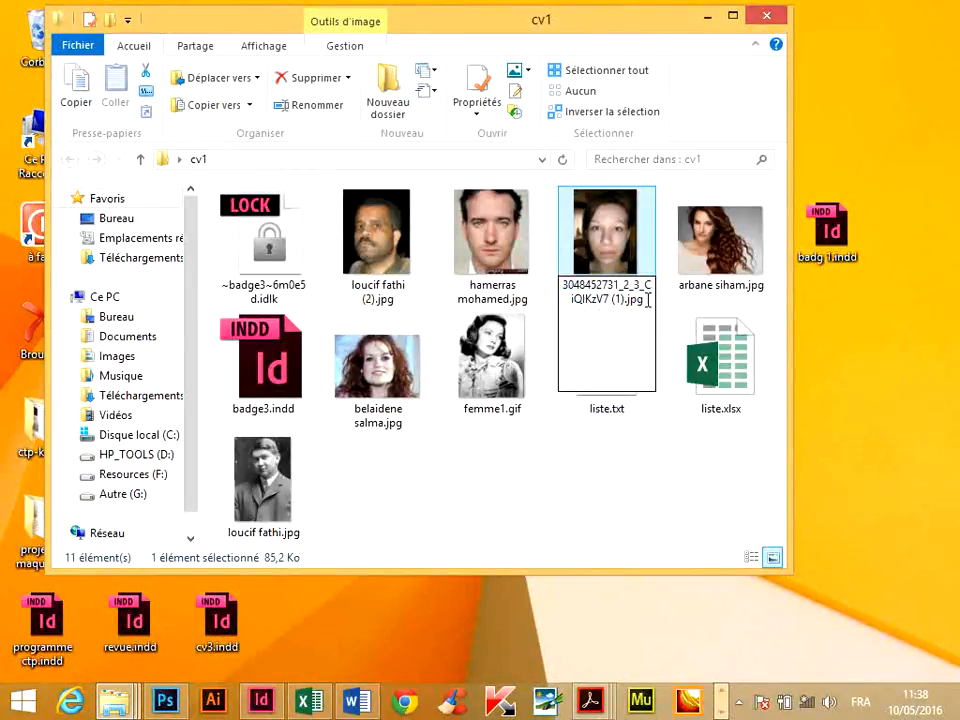
drag(647, 300, 520, 272)
key(ctrl+v)
click(628, 474)
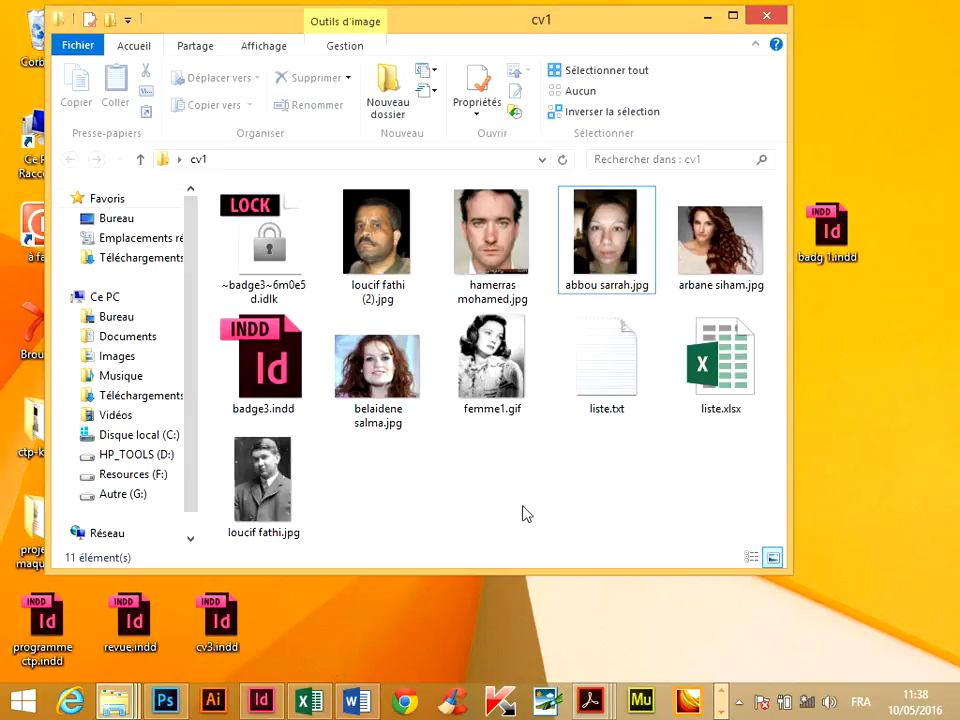
Copy the full file name text inside cell E5 of liste.xlsx and return to the cv1 folder.
click(309, 700)
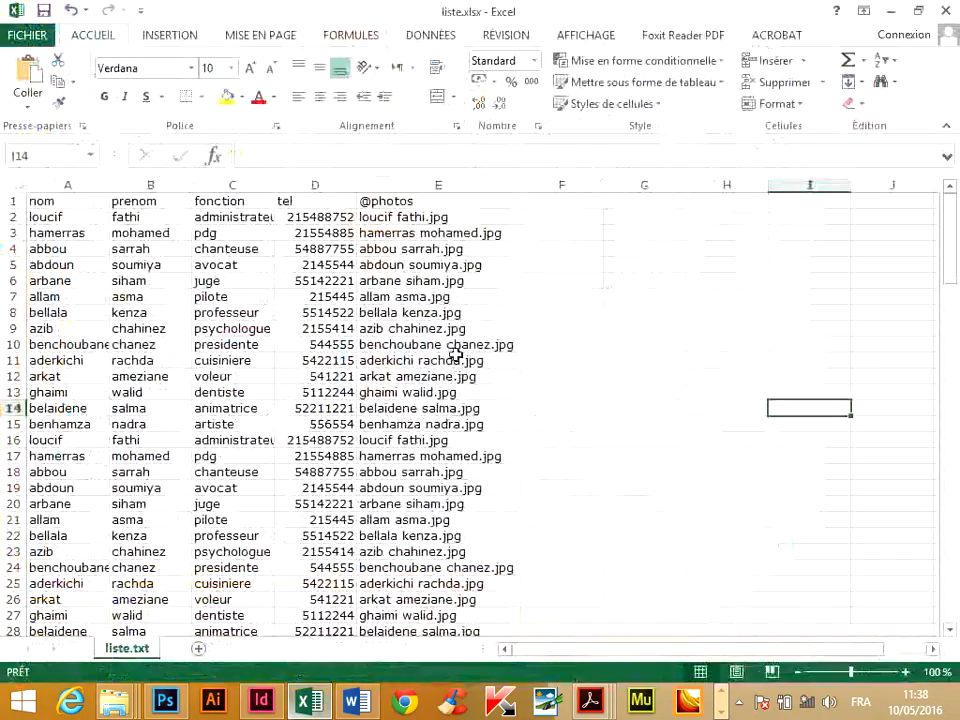
click(404, 280)
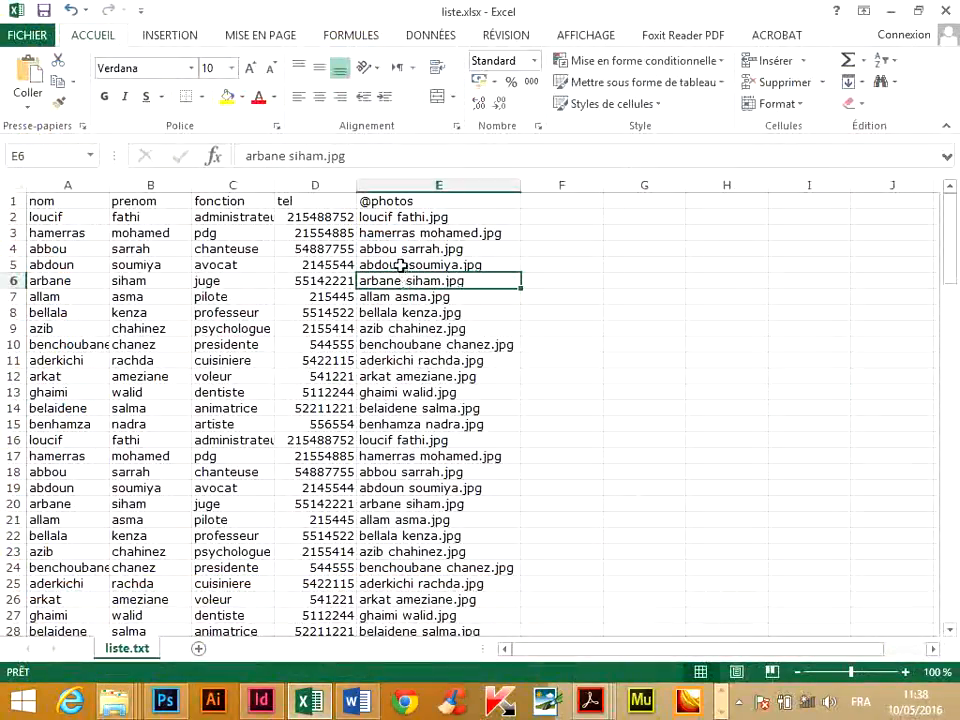
click(407, 268)
double_click(495, 265)
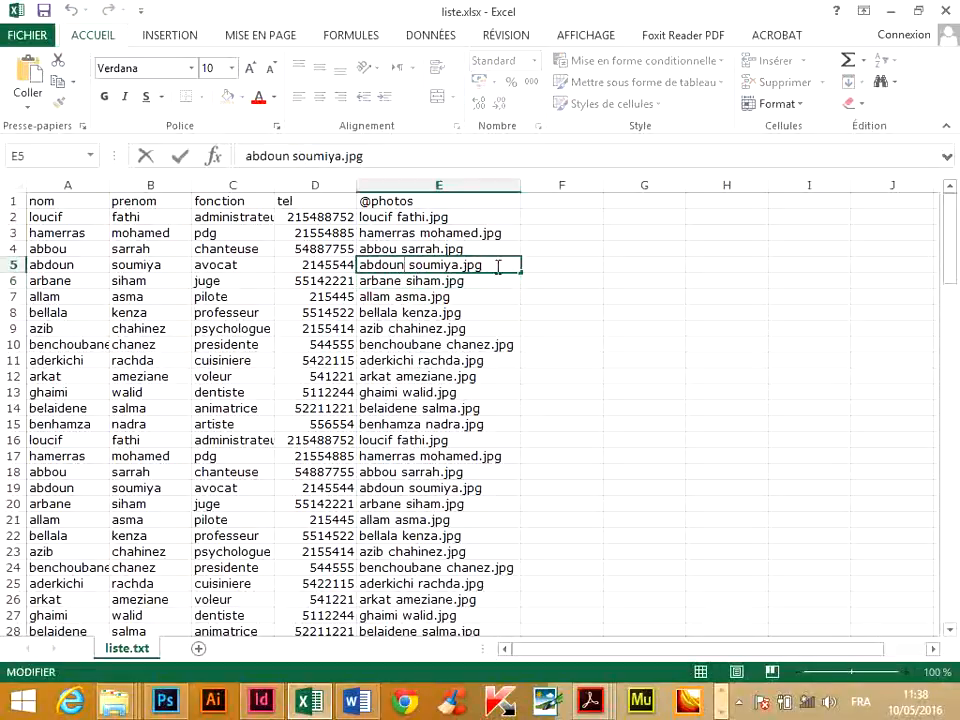
drag(495, 265, 351, 262)
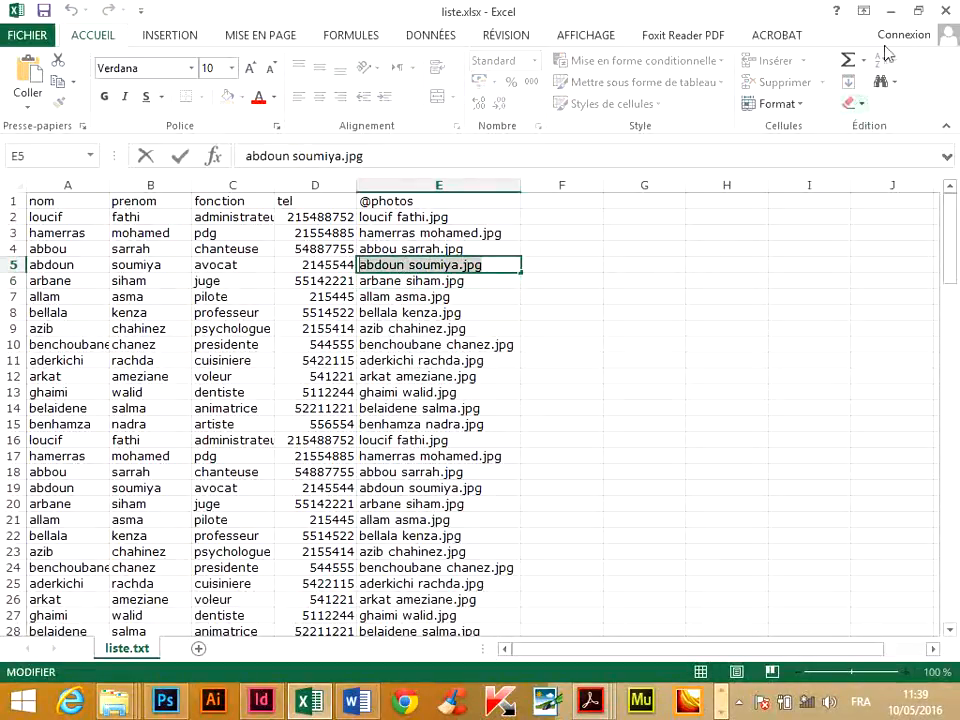
click(891, 12)
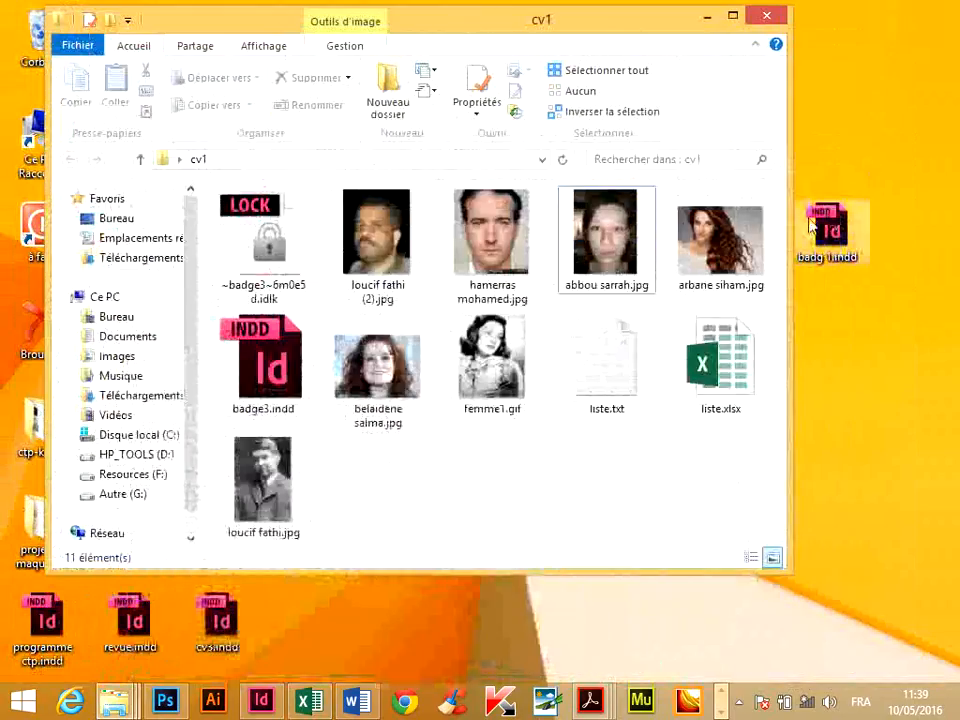
Rename the photo of the long-haired woman beside the renamed photos with the file name copied from cell E5.
click(706, 287)
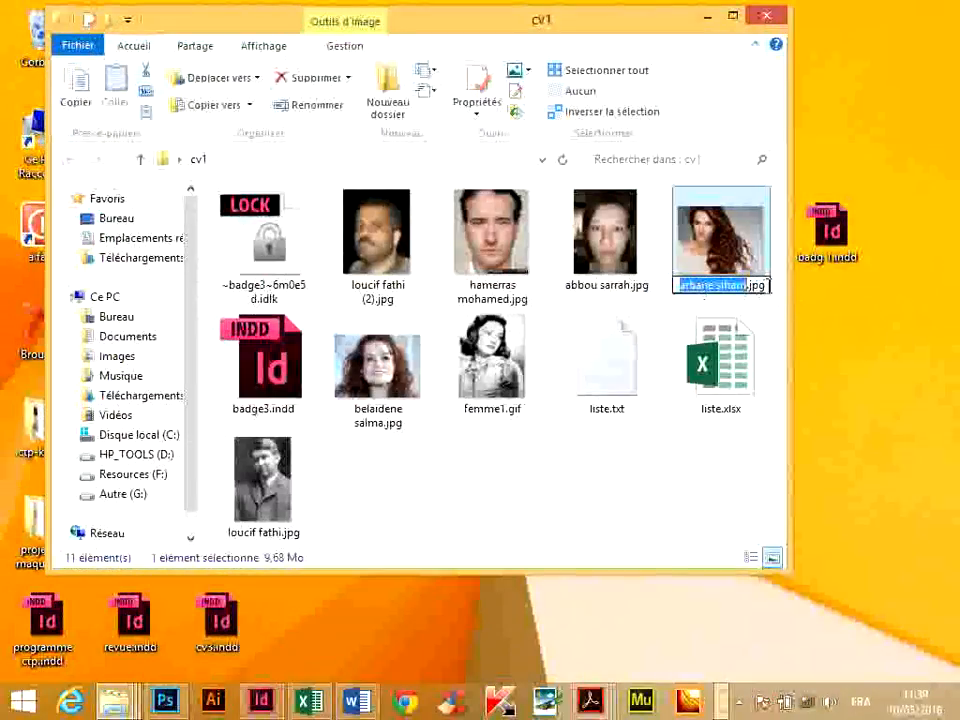
key(Return)
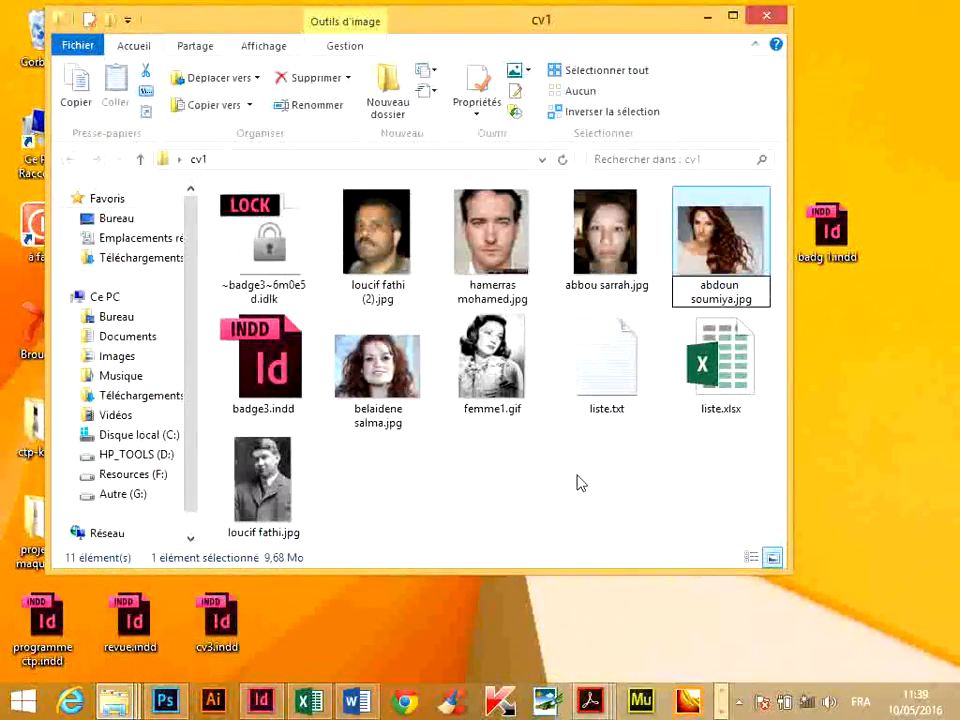
click(580, 483)
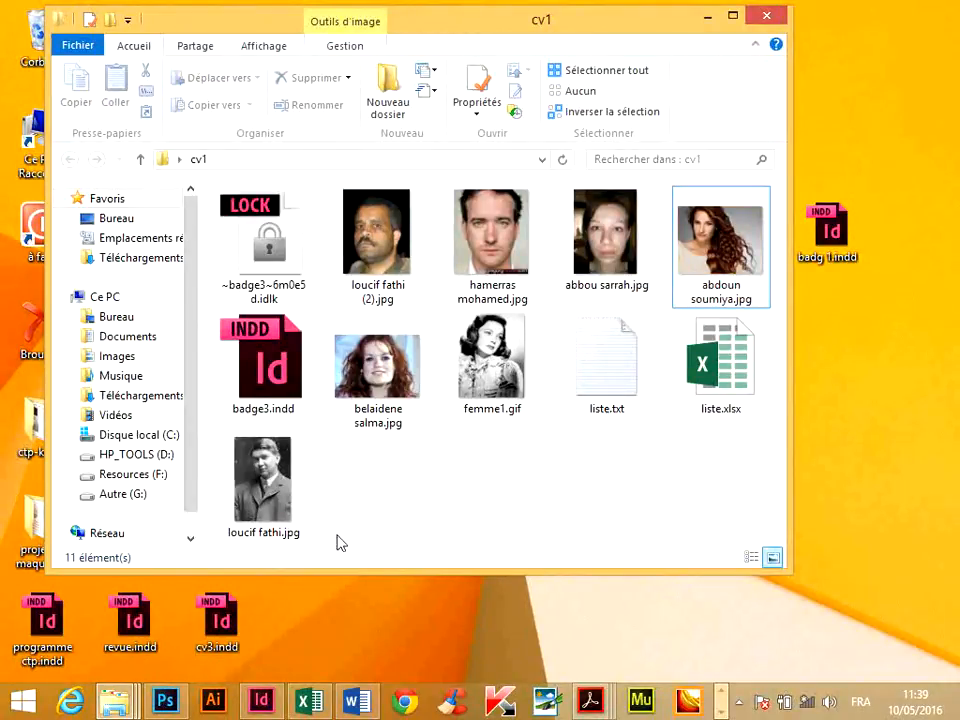
click(304, 704)
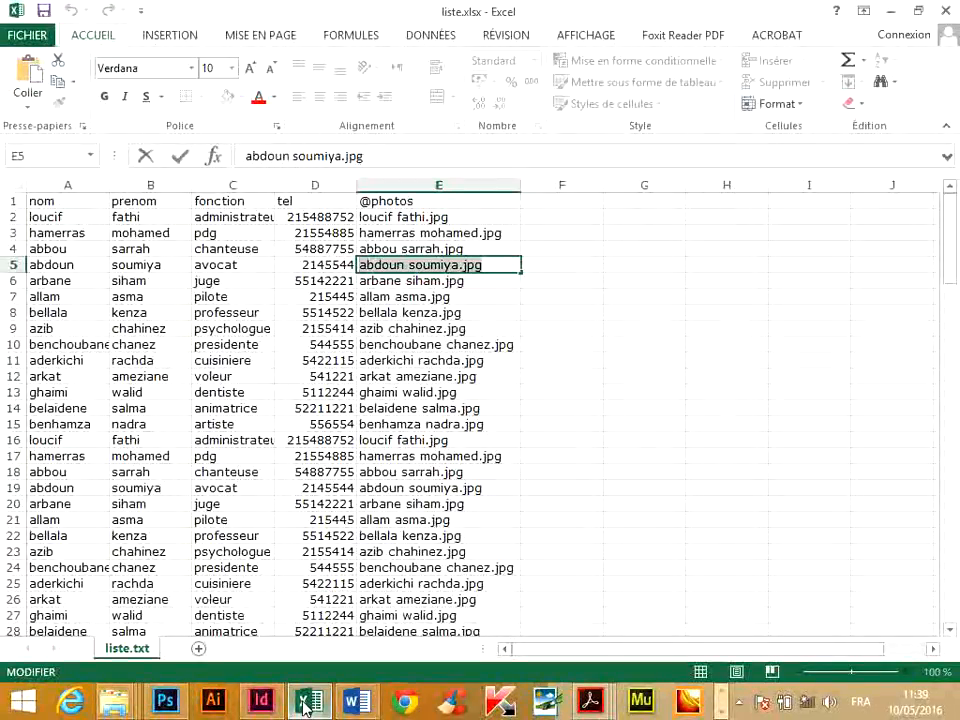
click(304, 704)
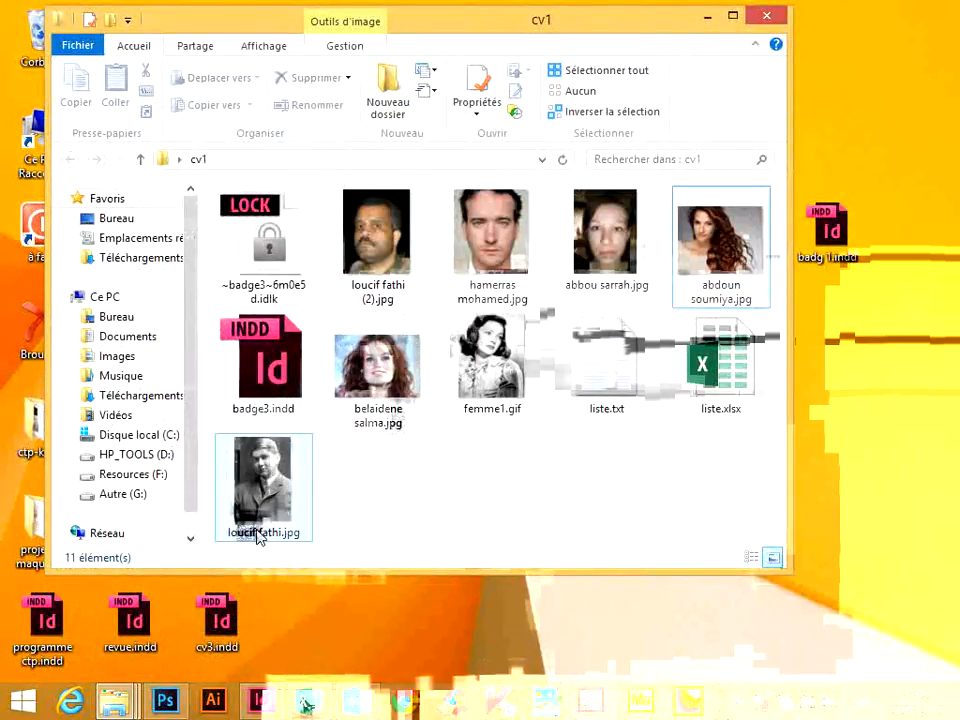
click(362, 296)
click(362, 294)
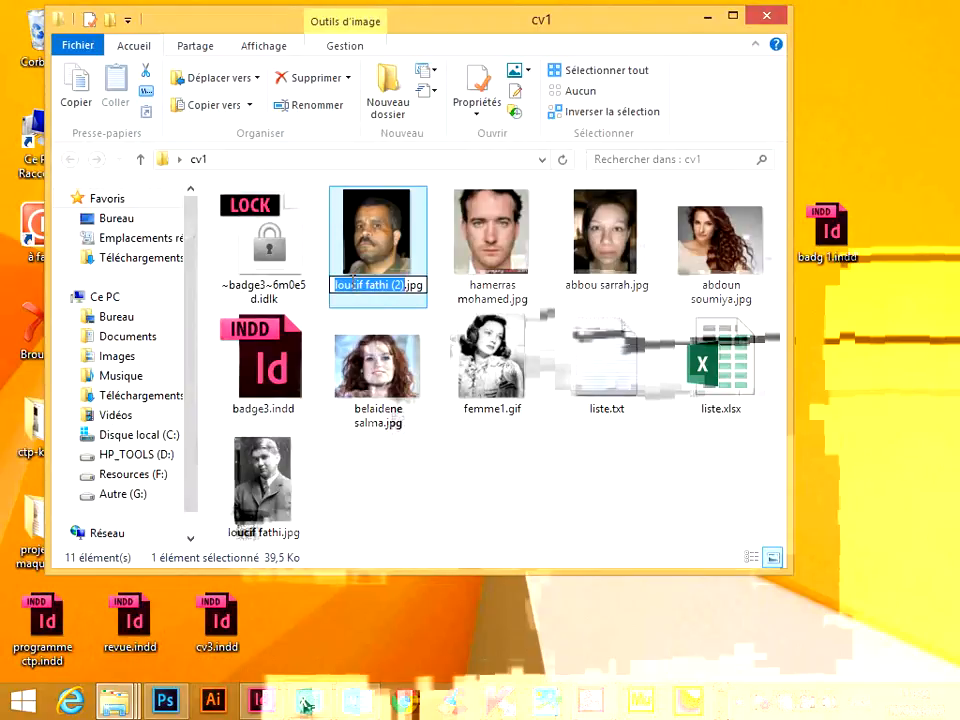
Copy the full file name text inside cell E8 of liste.xlsx and return to the cv1 folder.
click(312, 703)
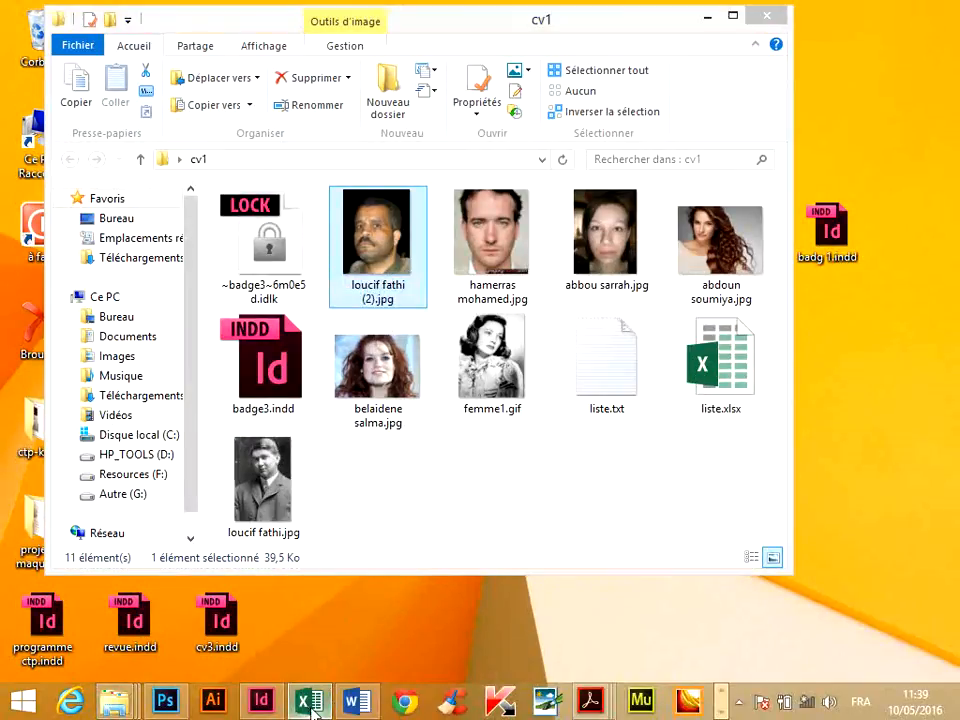
click(401, 286)
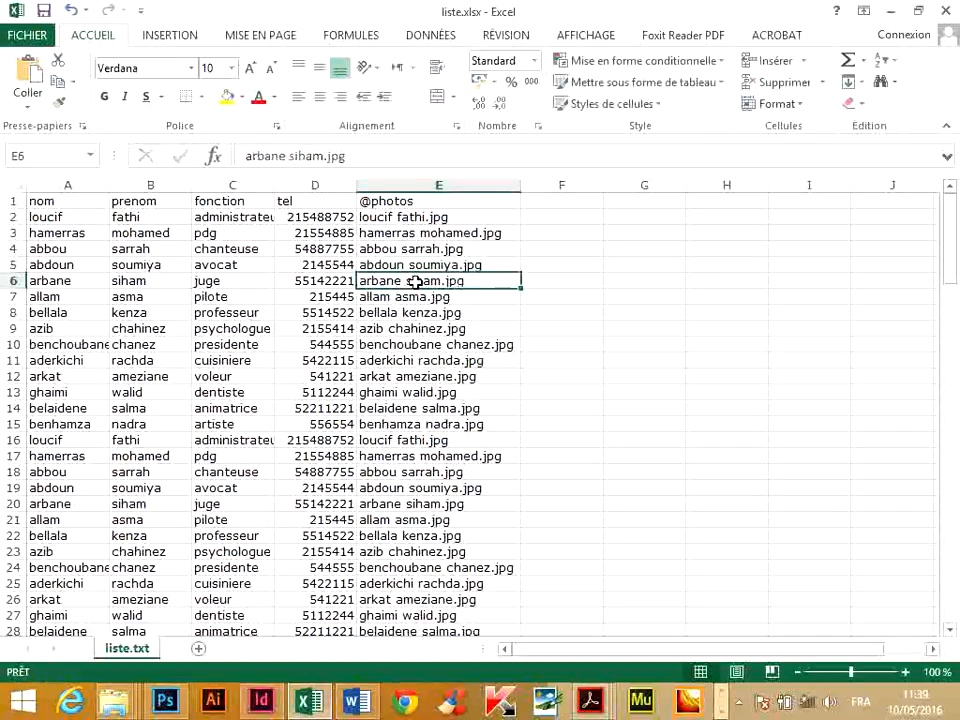
double_click(415, 282)
double_click(405, 294)
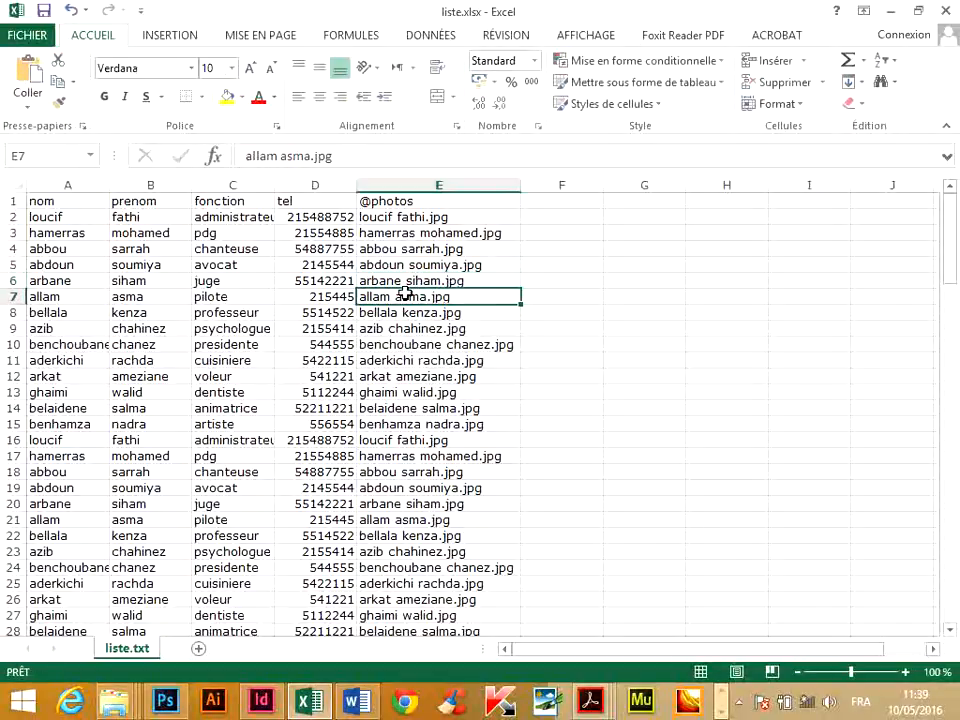
drag(473, 297, 293, 288)
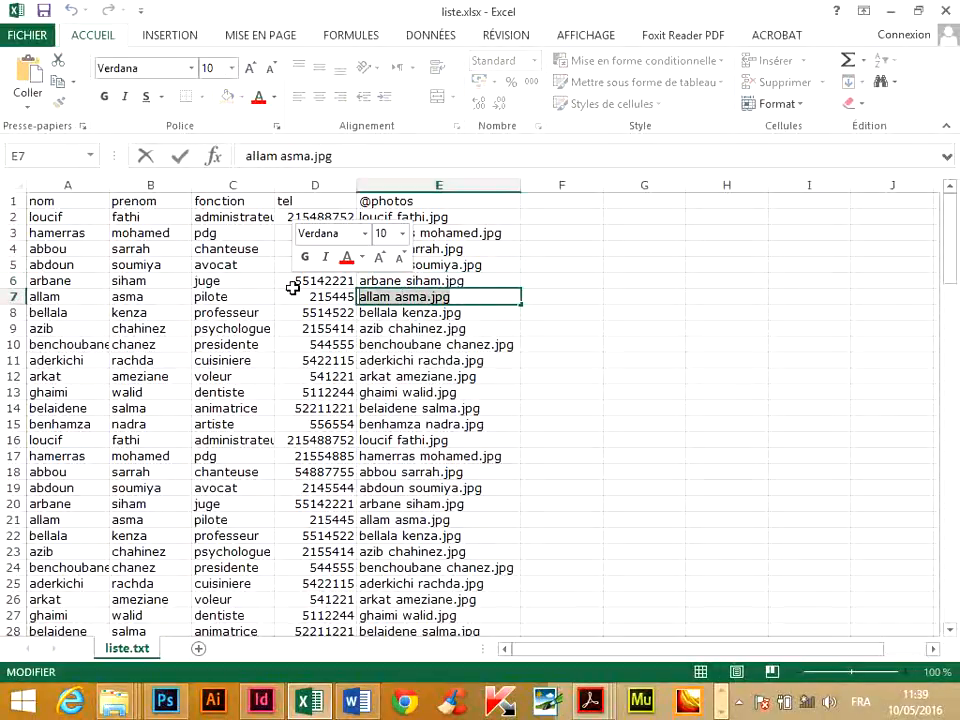
double_click(408, 315)
drag(464, 313, 313, 313)
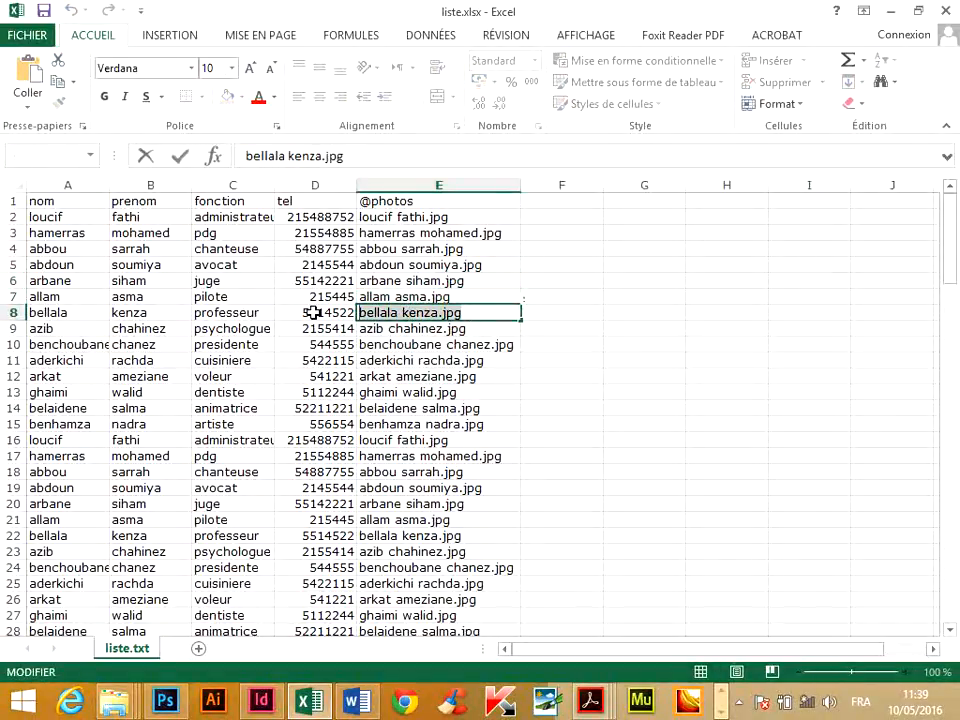
click(801, 326)
click(888, 10)
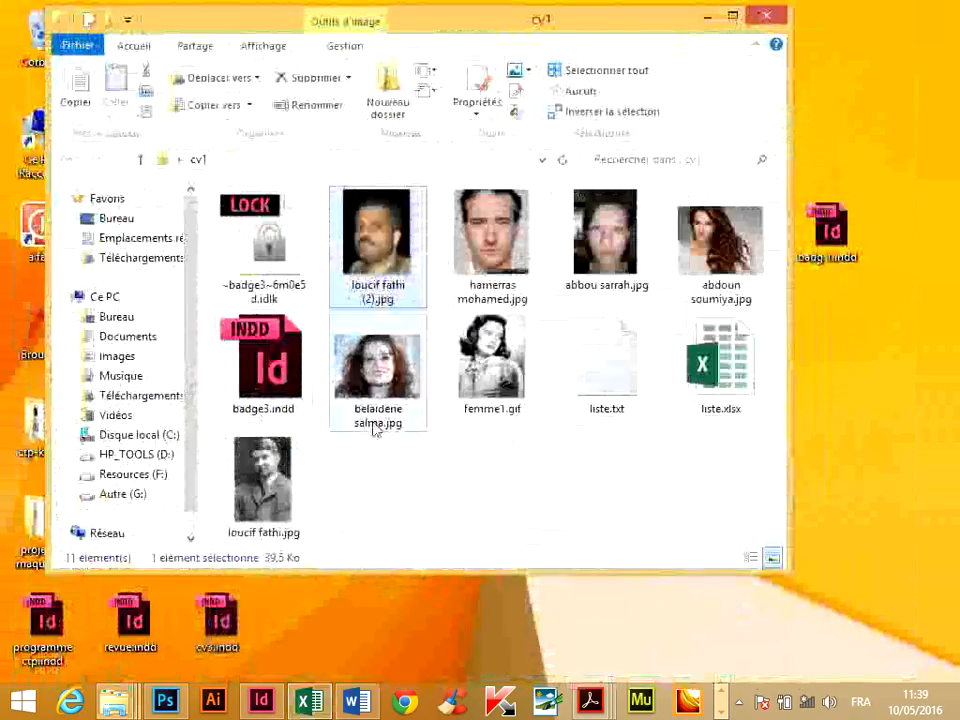
Rename the photo of the man with a moustache with the file name copied from cell E8, keeping the .jpg extension.
click(377, 292)
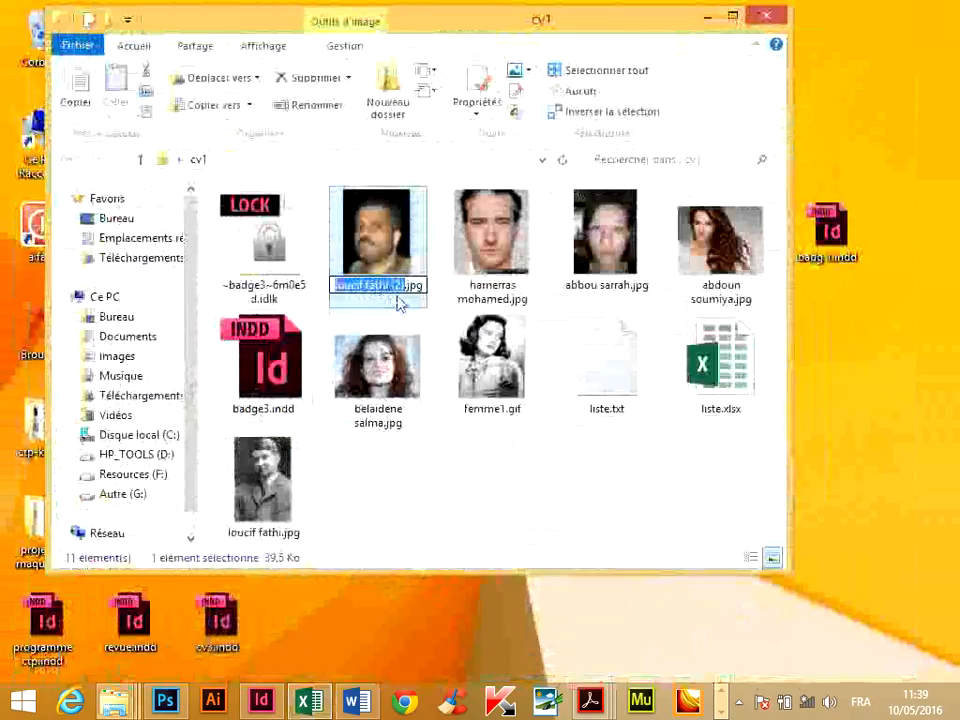
click(431, 288)
click(397, 293)
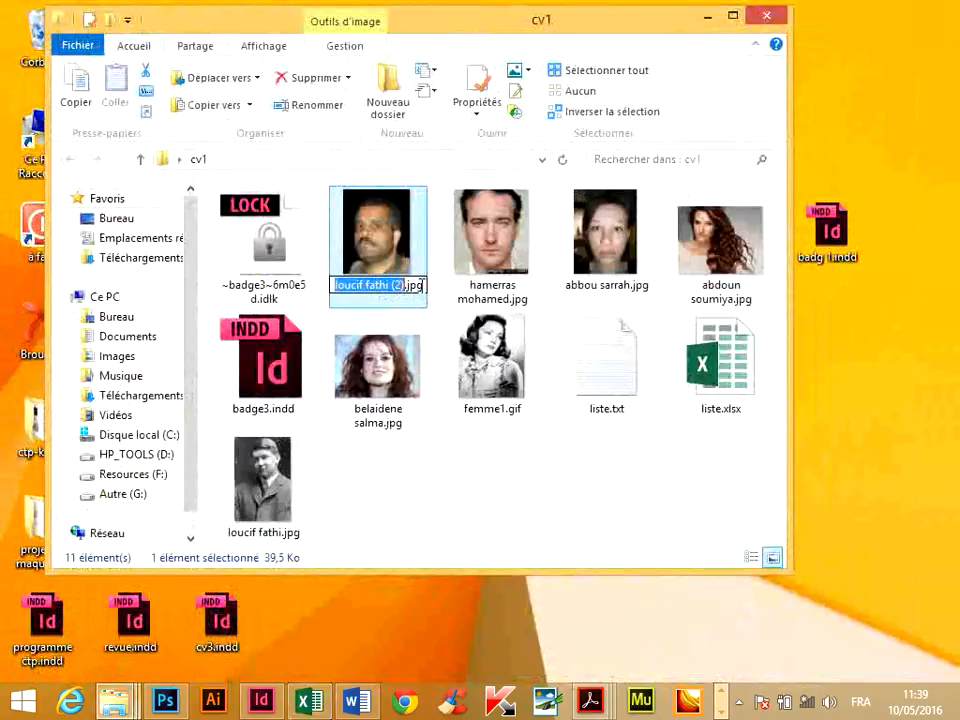
click(411, 505)
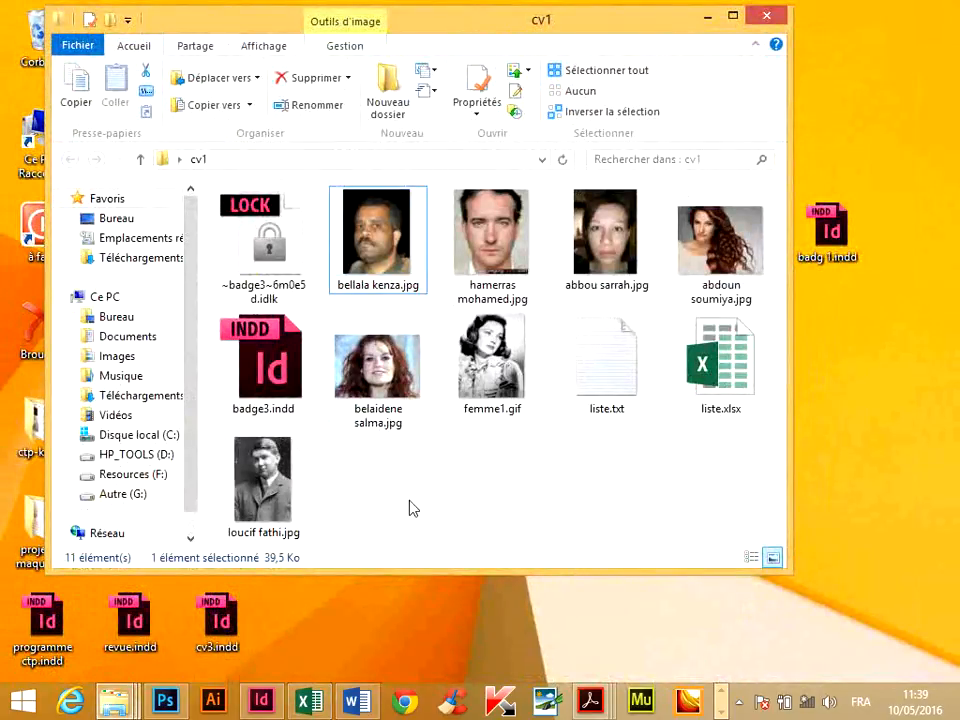
Save the liste workbook as tab-delimited text in the cv1 folder, replacing the existing liste.txt.
click(307, 706)
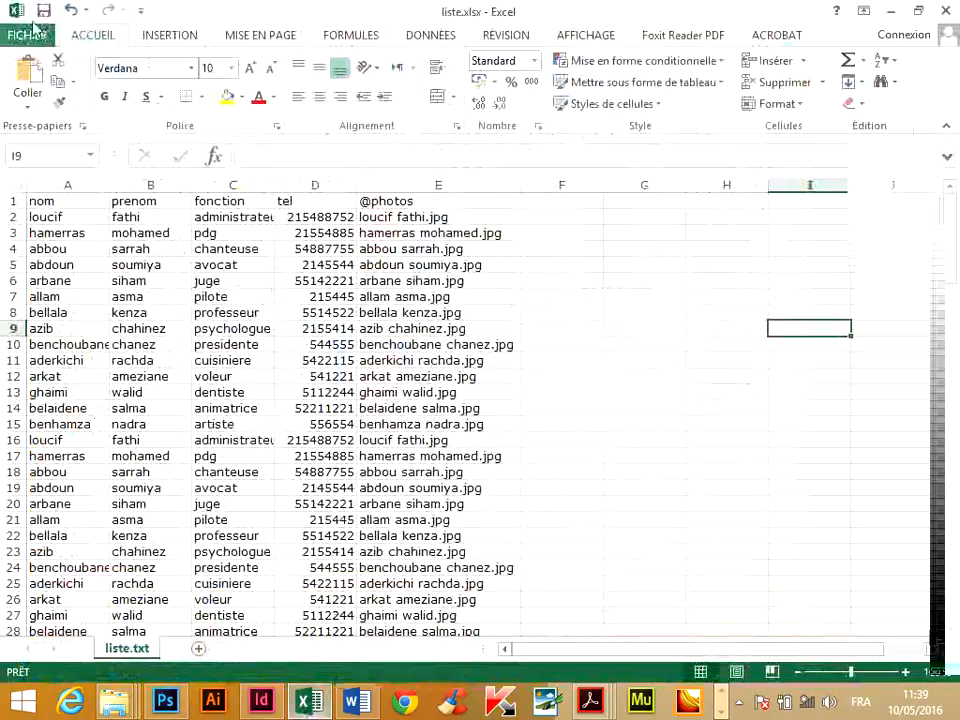
click(30, 36)
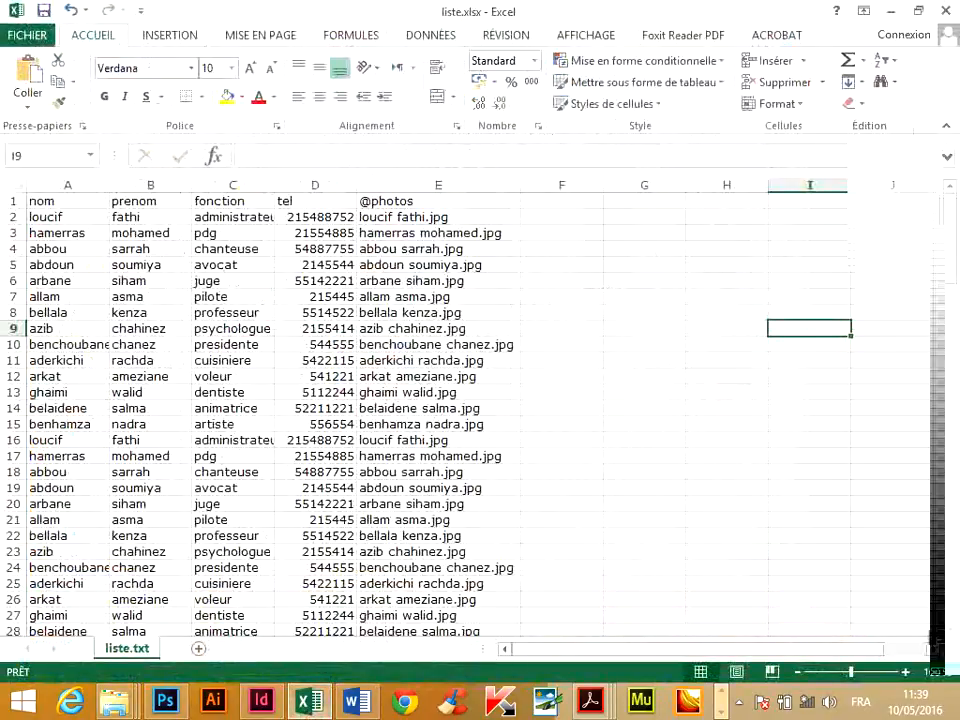
click(57, 236)
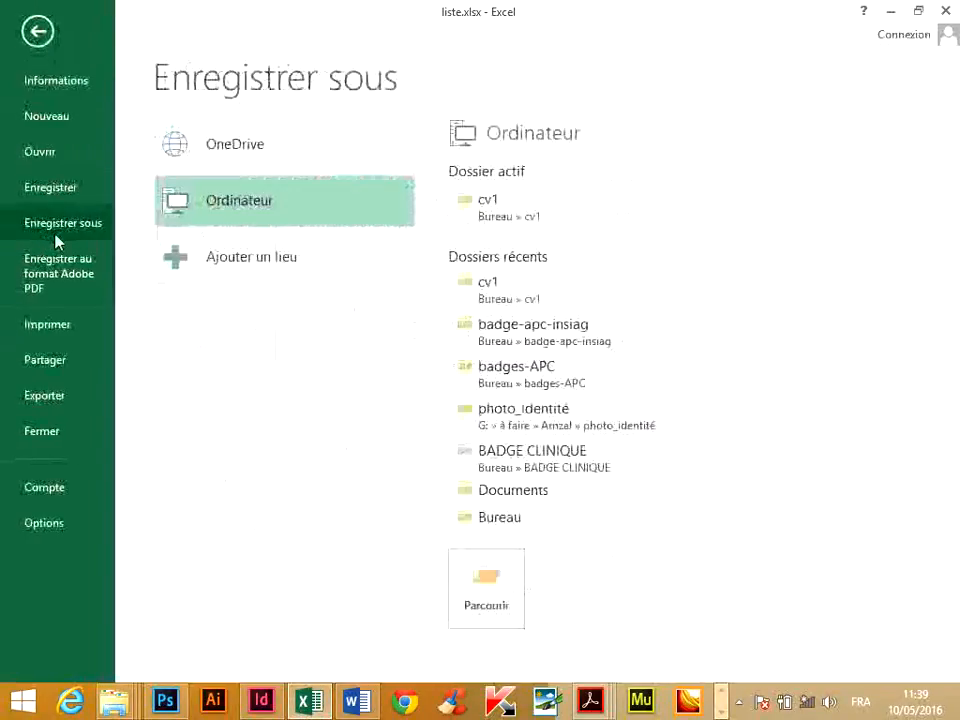
click(510, 583)
click(241, 344)
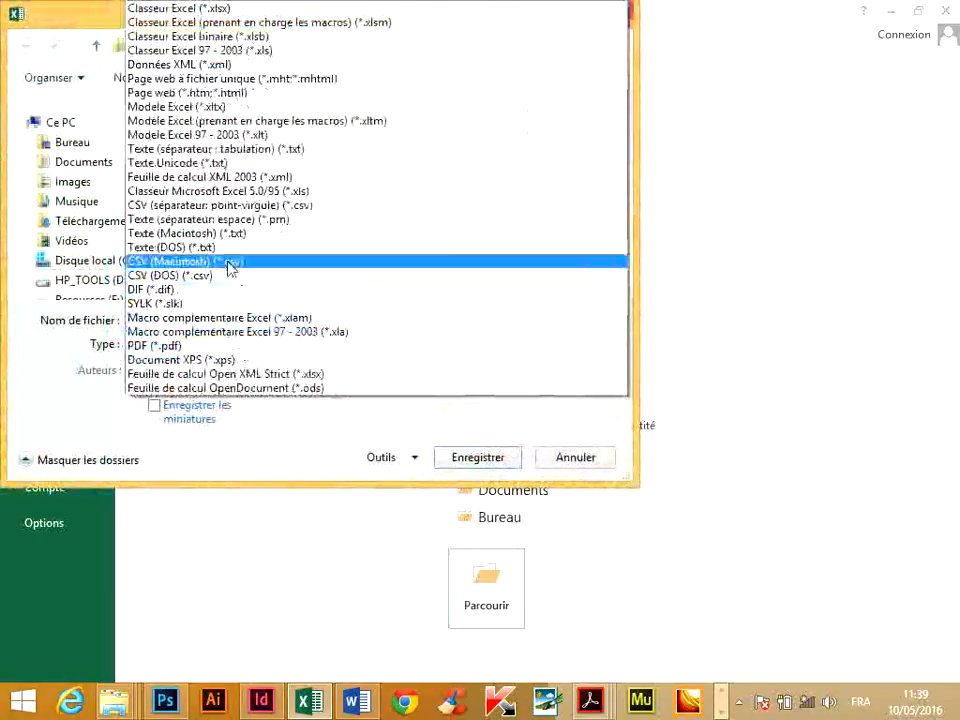
click(145, 104)
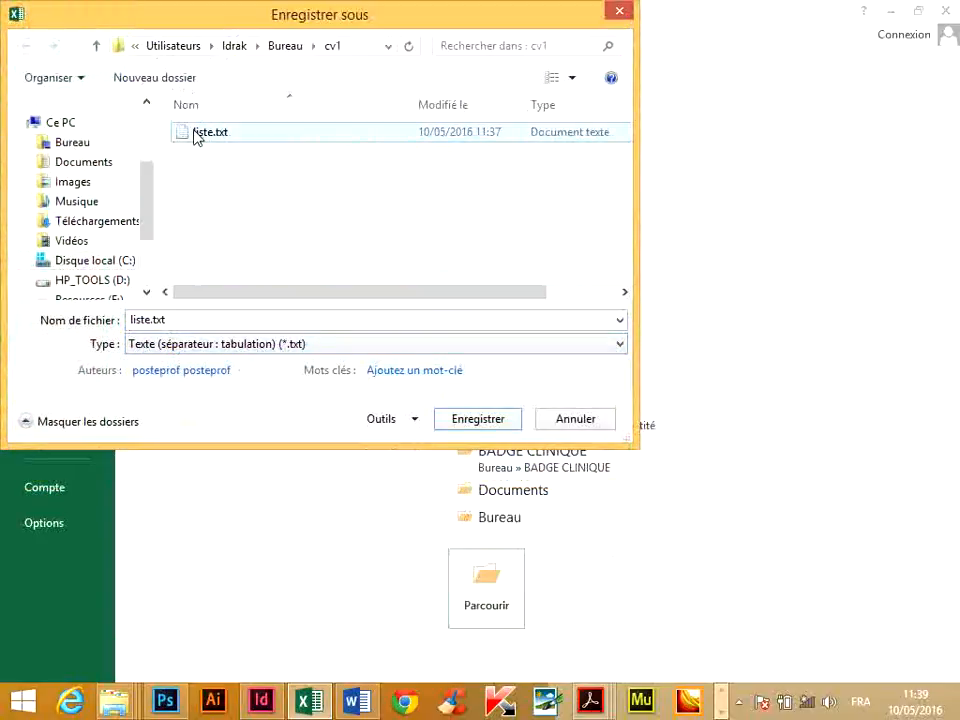
click(480, 420)
click(548, 360)
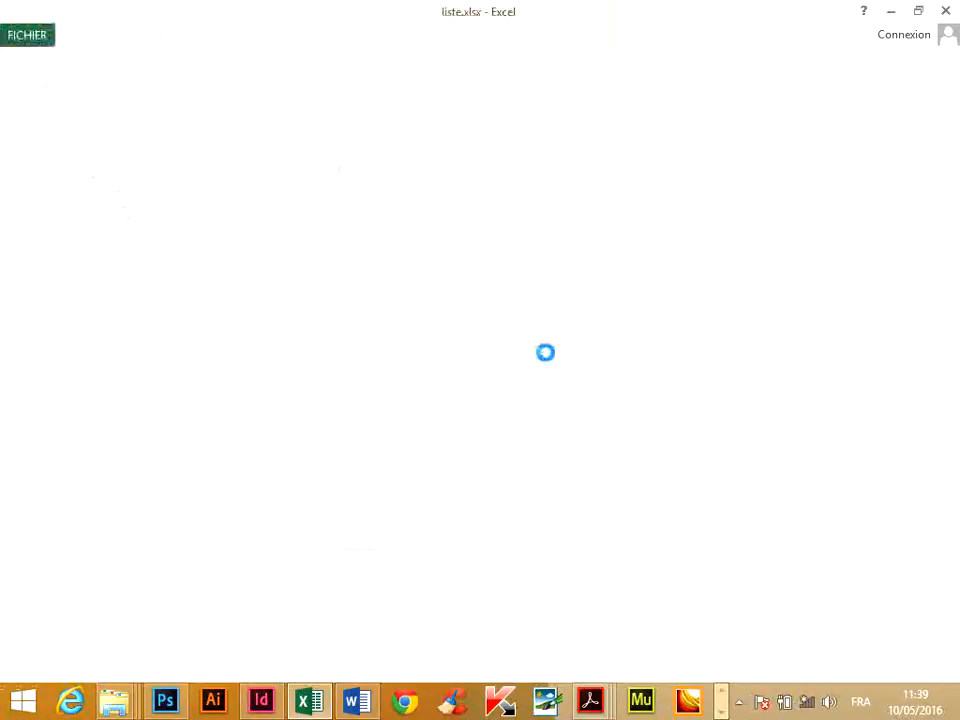
Close the liste workbook without saving it a second time.
click(490, 410)
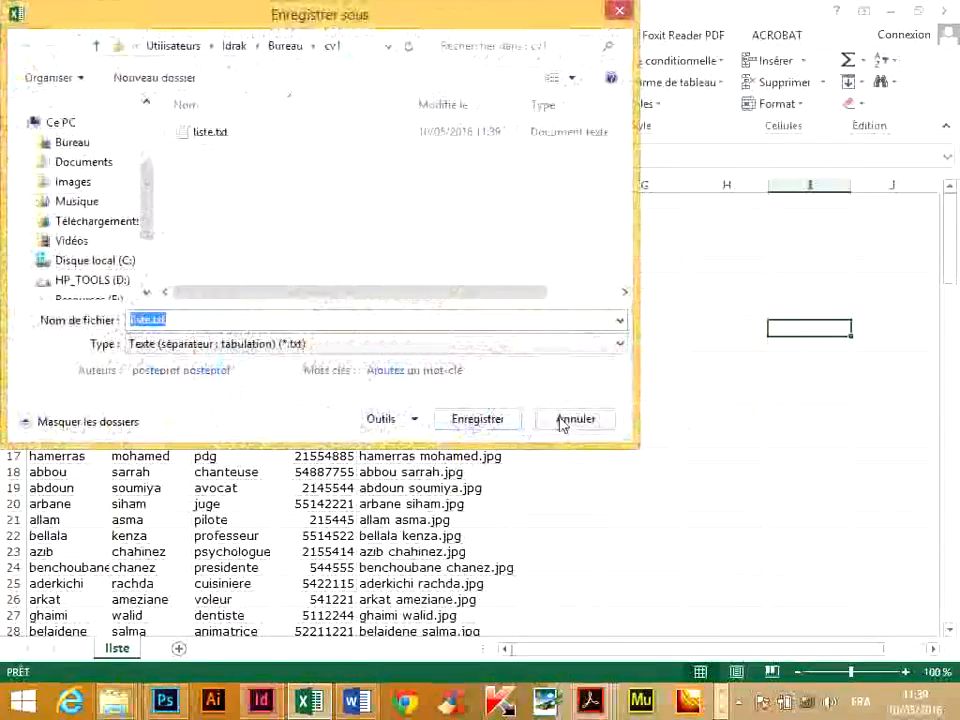
click(572, 416)
click(488, 376)
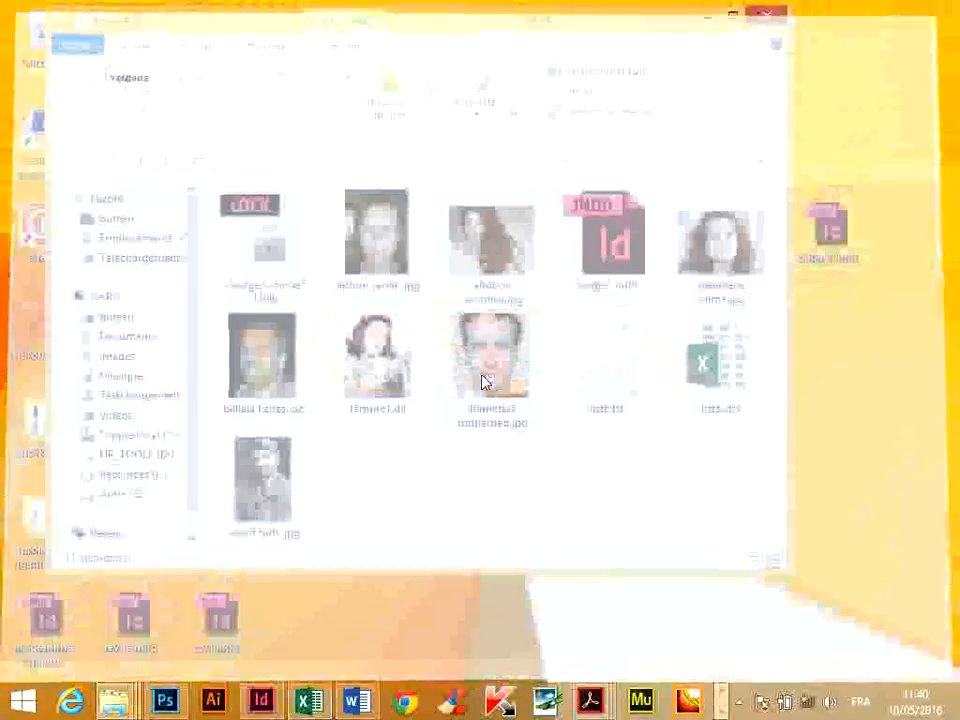
Switch to badge3.indd in InDesign, collapse the Pages panel and update the data merge source.
click(272, 705)
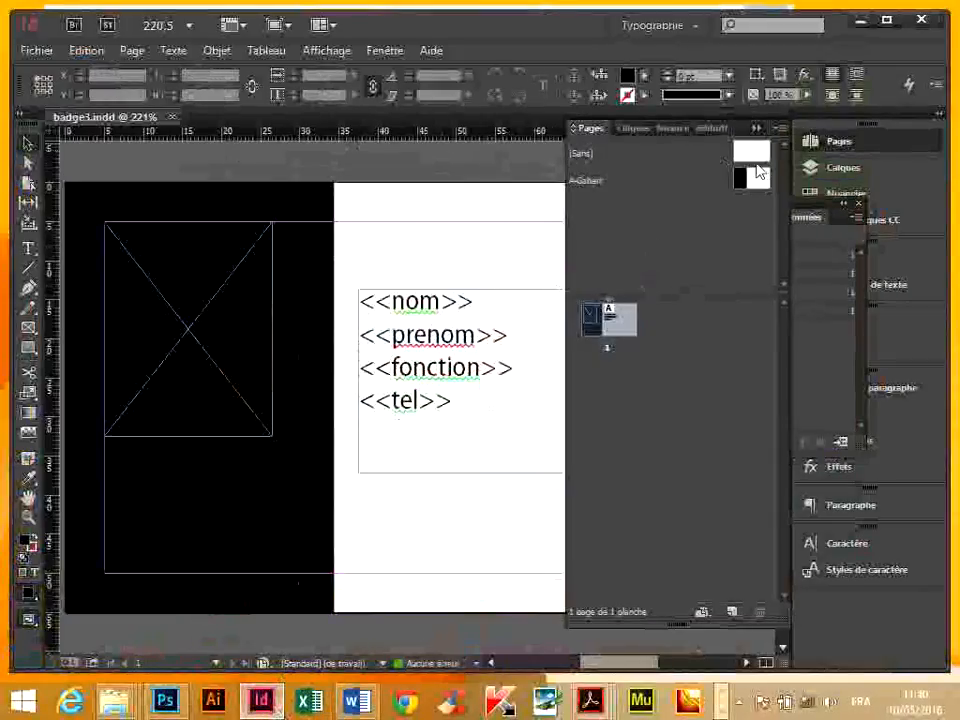
click(756, 128)
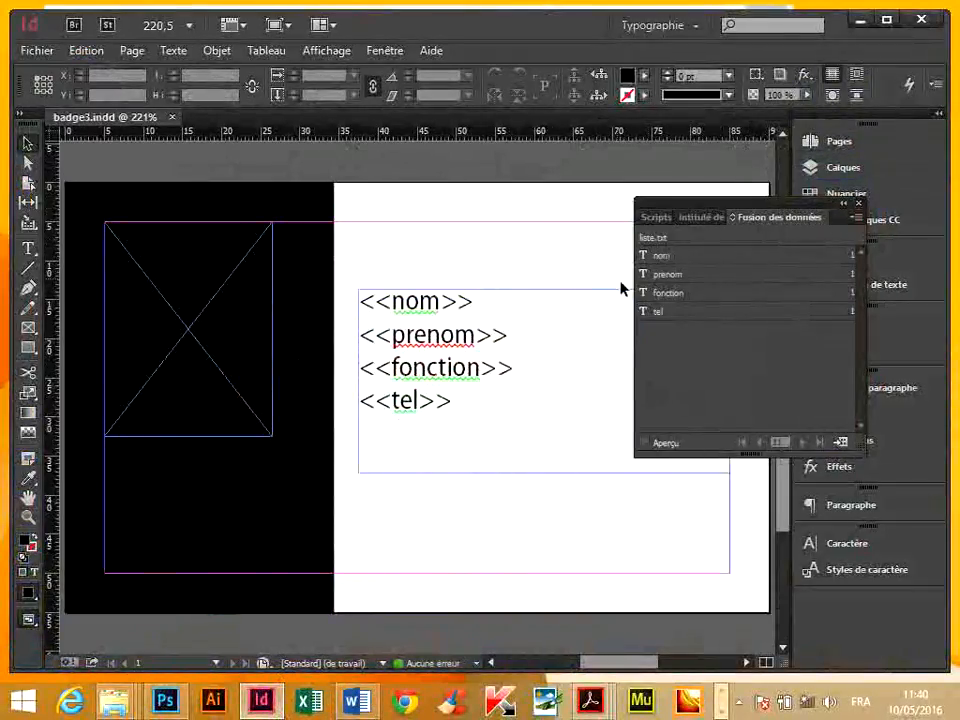
click(853, 216)
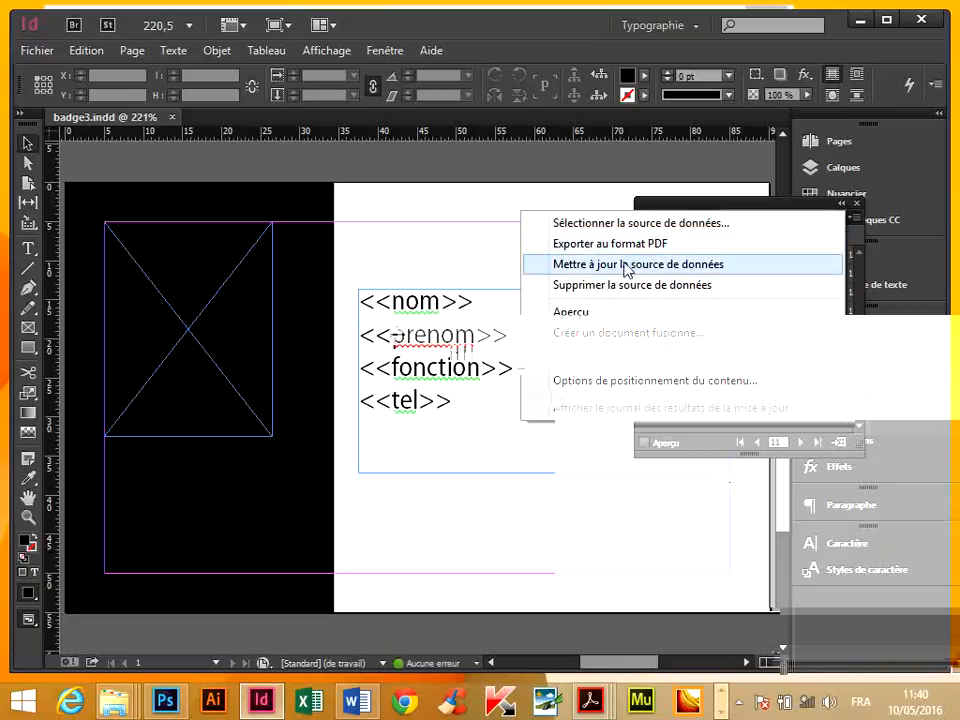
click(620, 266)
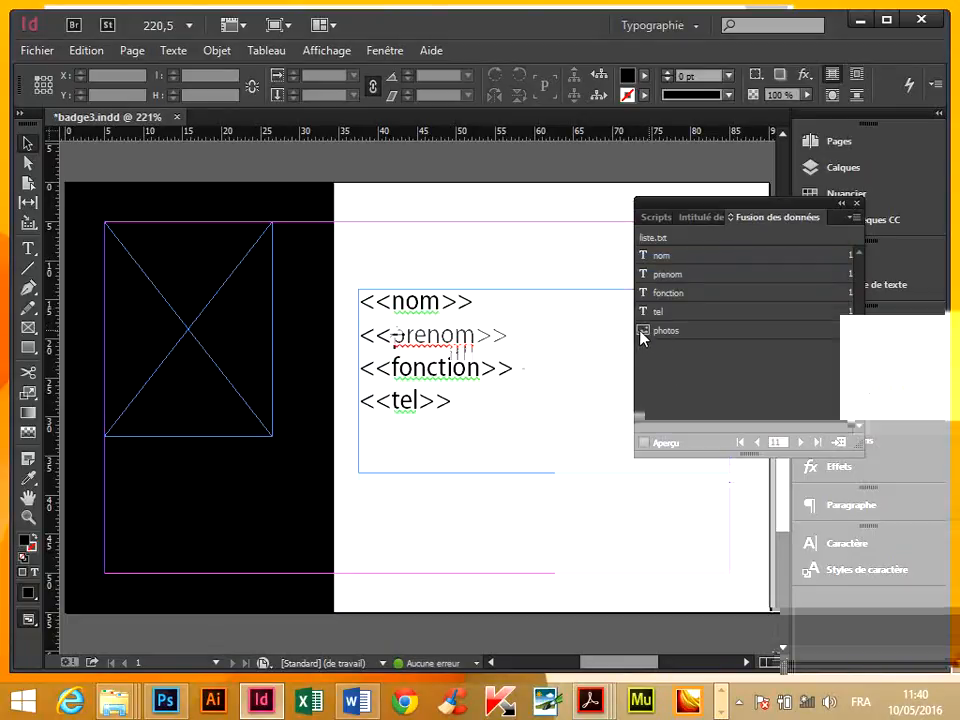
Assign the photos field to the empty image frame on the badge and turn on the data merge preview.
click(232, 301)
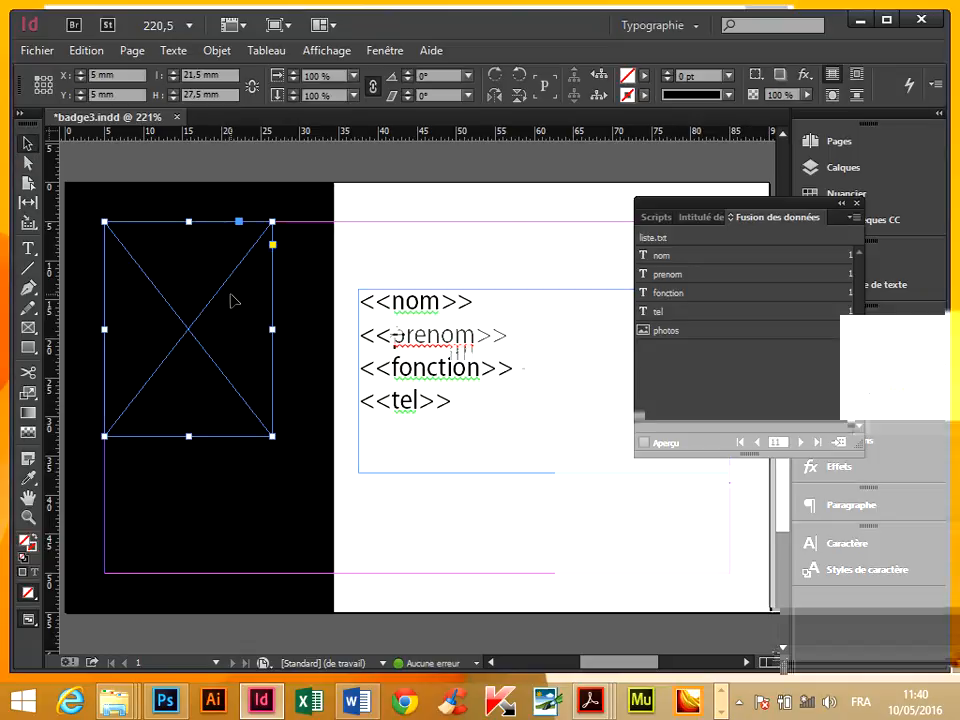
click(668, 331)
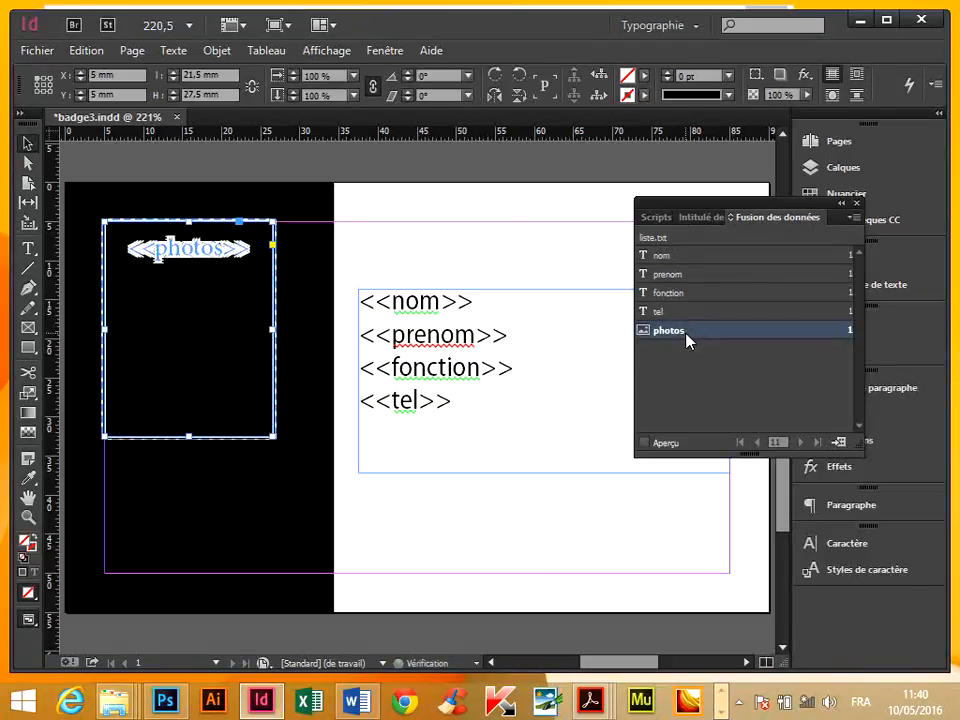
click(648, 442)
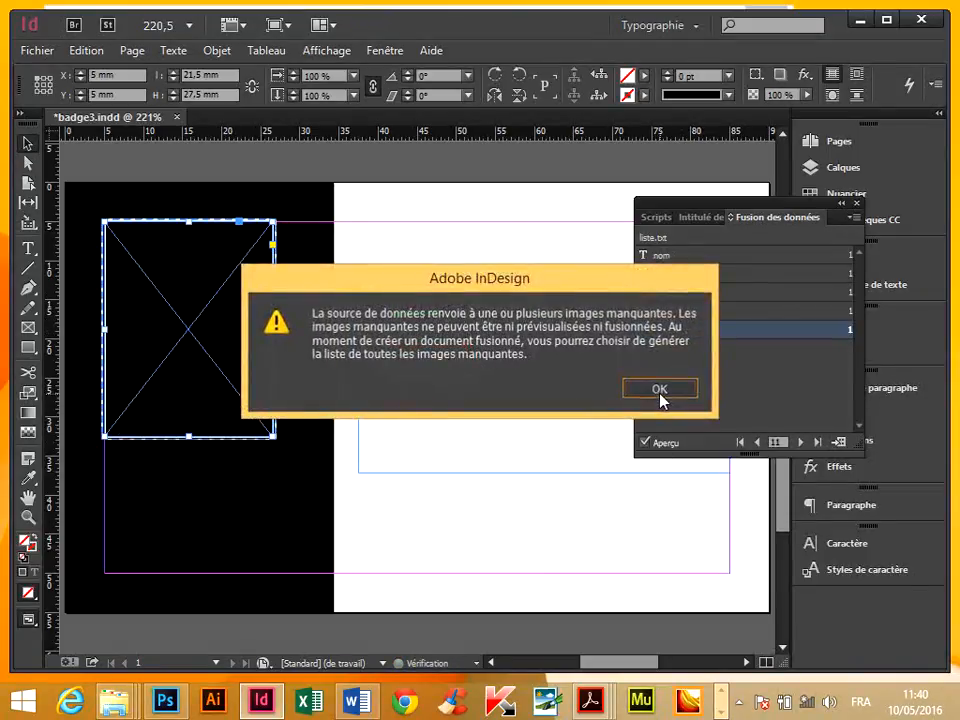
click(660, 396)
Examine the badge previews from the first record up to record 7, comparing each photo with its text fields.
click(740, 442)
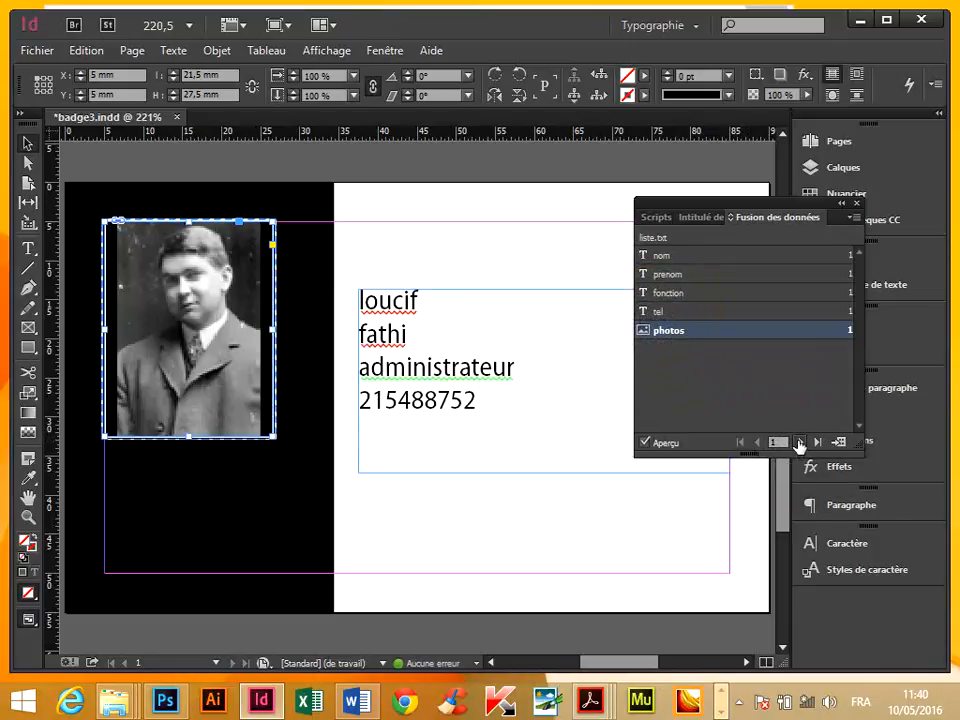
click(799, 442)
click(799, 442)
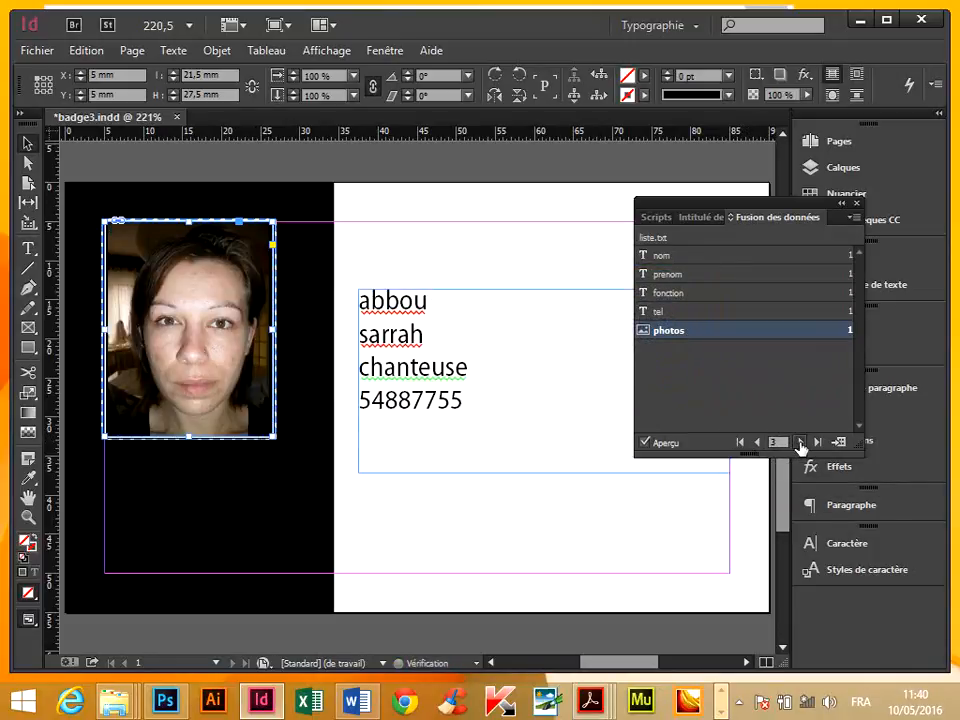
click(800, 442)
click(801, 442)
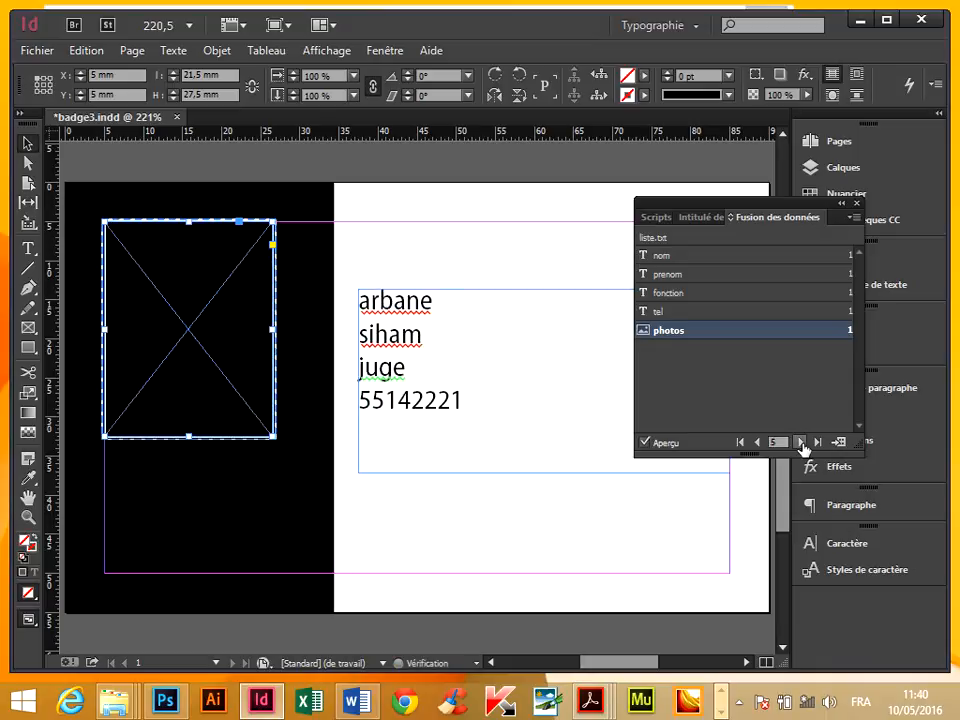
click(740, 442)
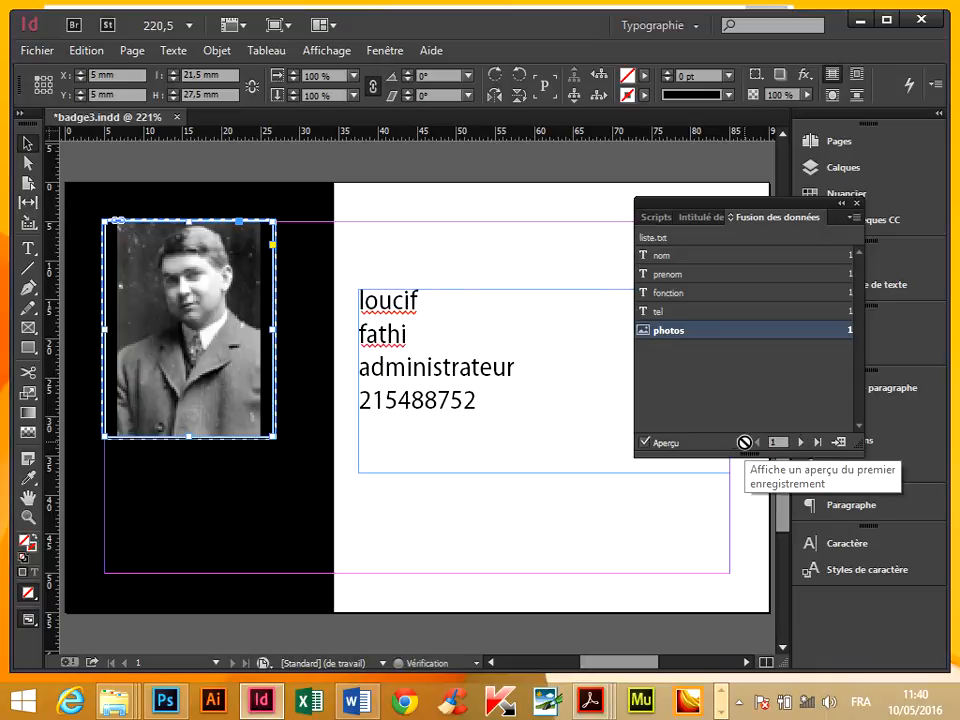
click(799, 442)
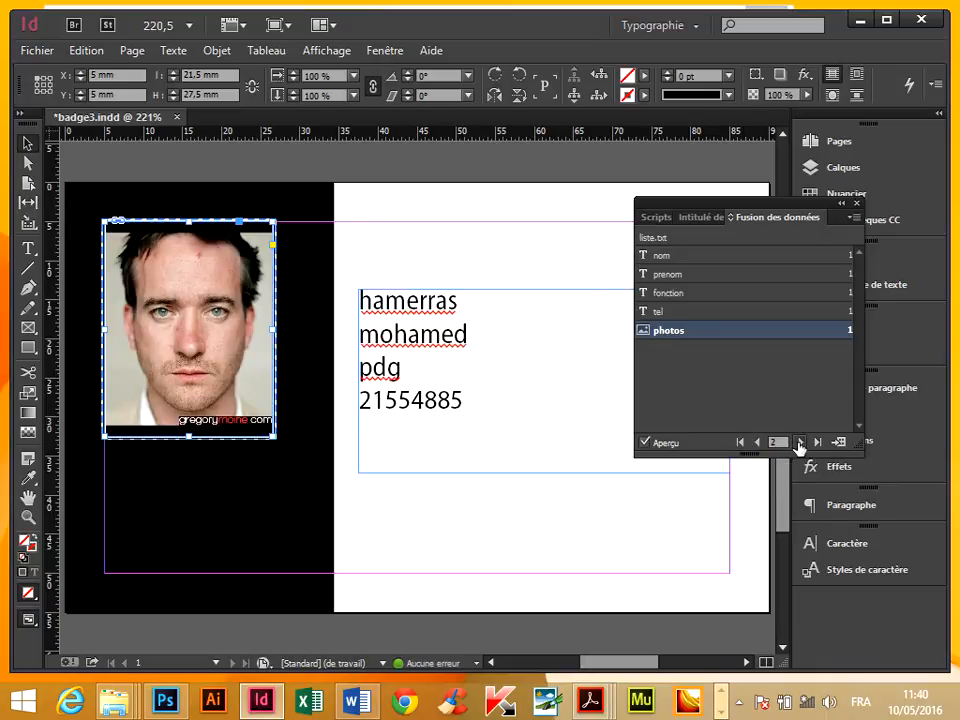
click(799, 442)
click(799, 442)
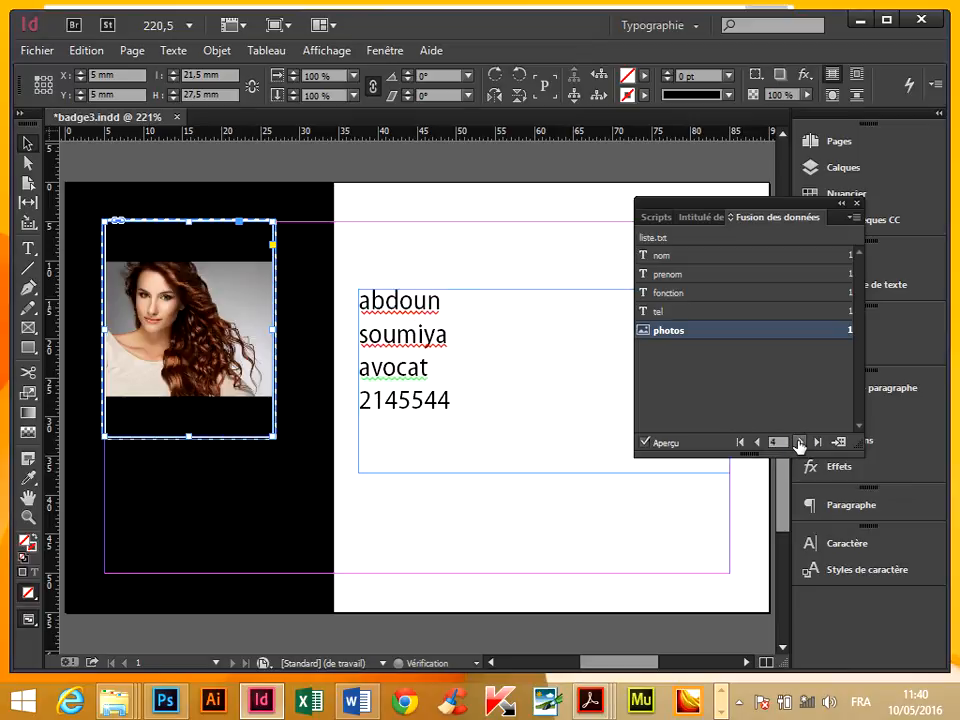
click(800, 442)
click(799, 442)
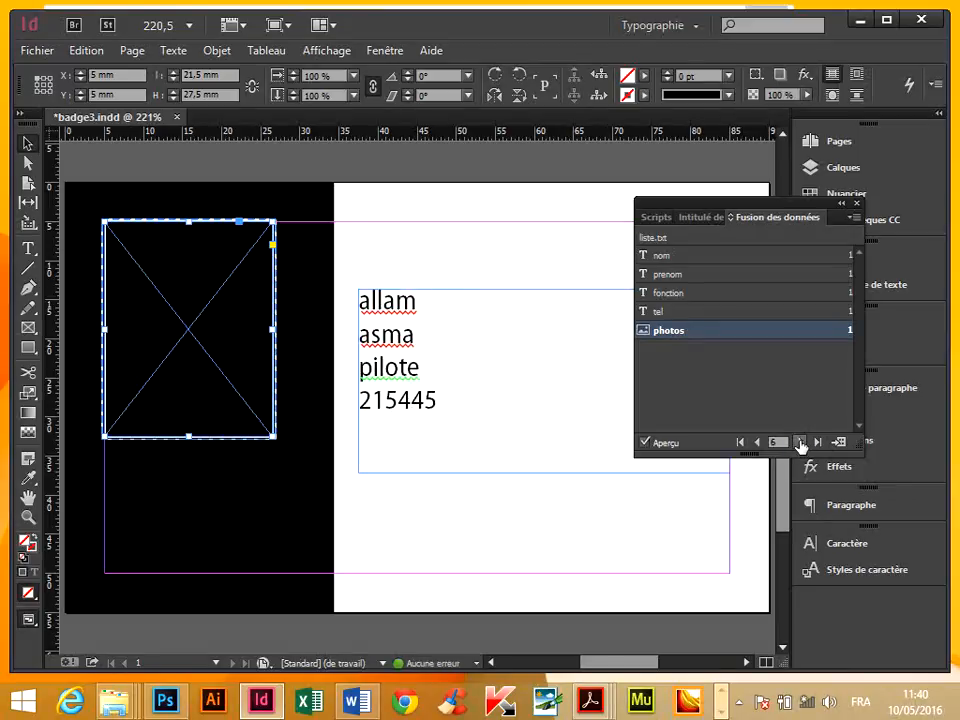
click(799, 442)
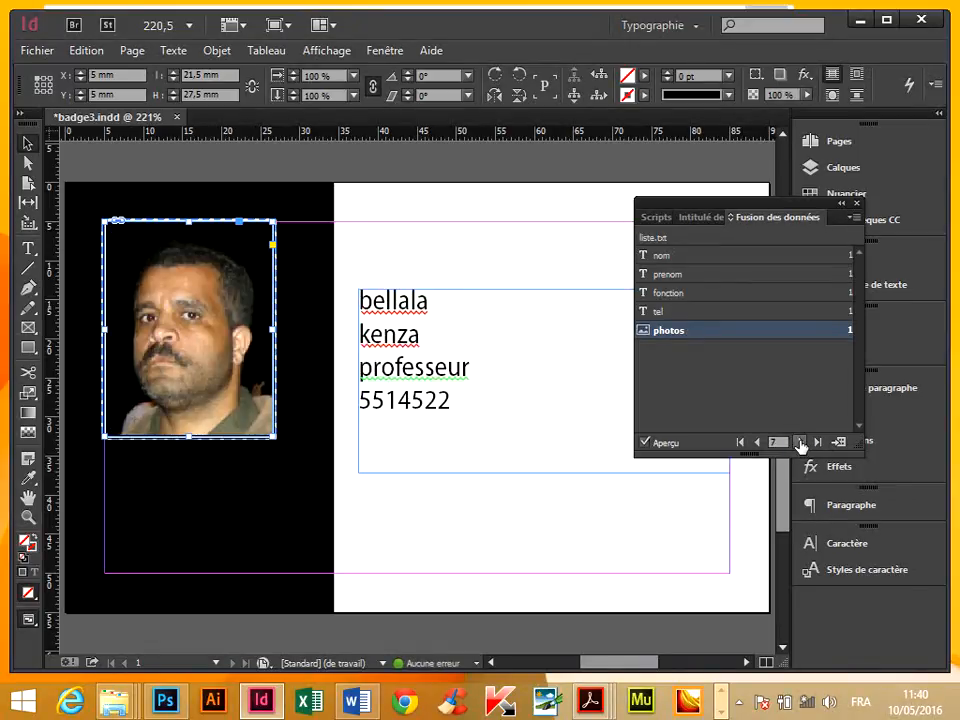
click(546, 521)
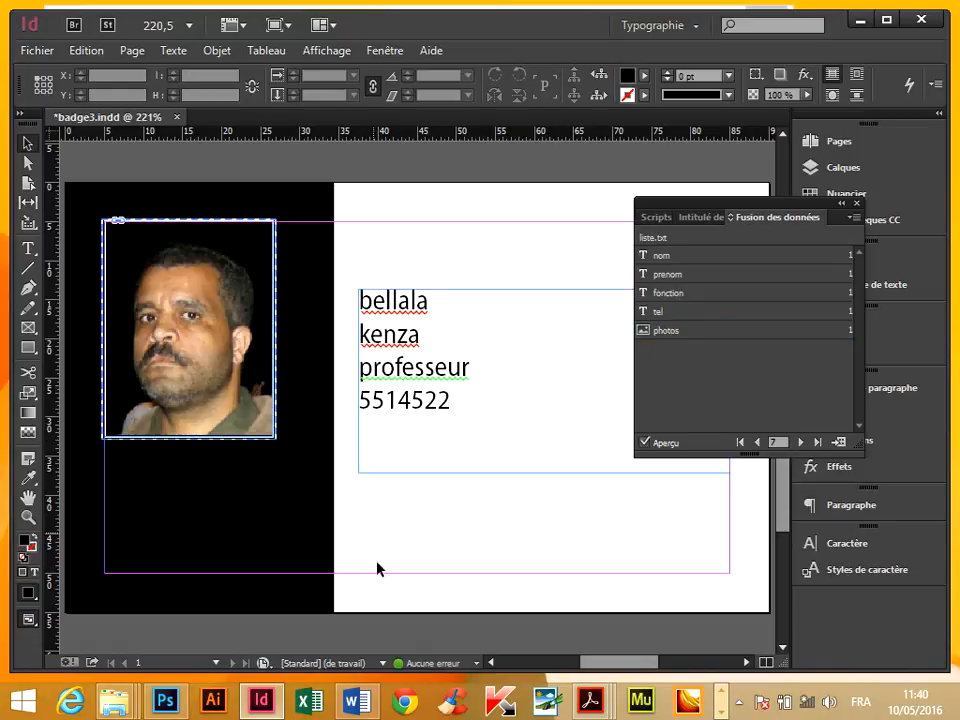